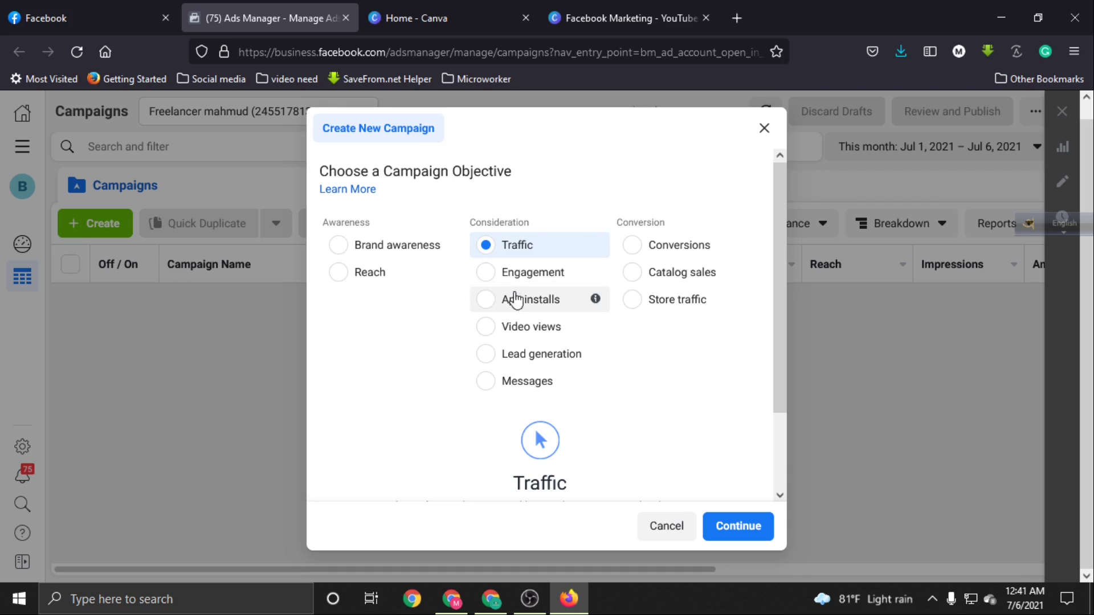
# Name the new Traffic campaign with the client's name followed by "- BD - T shirt - $500"
pyautogui.scroll(-2, 578, 281)
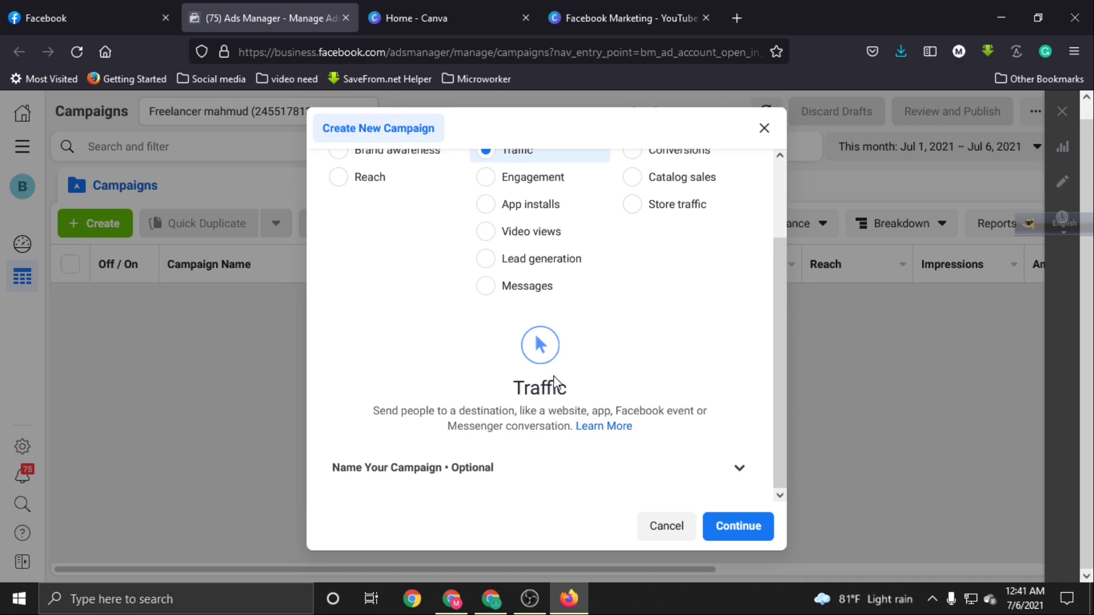
pyautogui.scroll(1, 502, 356)
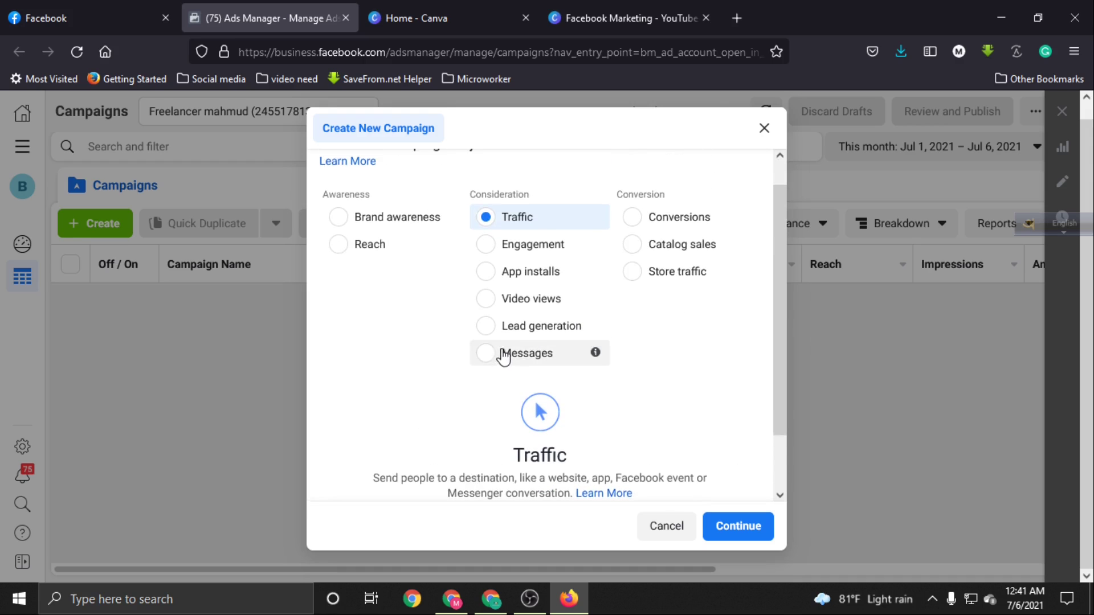
pyautogui.scroll(-1, 530, 359)
pyautogui.click(562, 466)
pyautogui.scroll(-4, 561, 466)
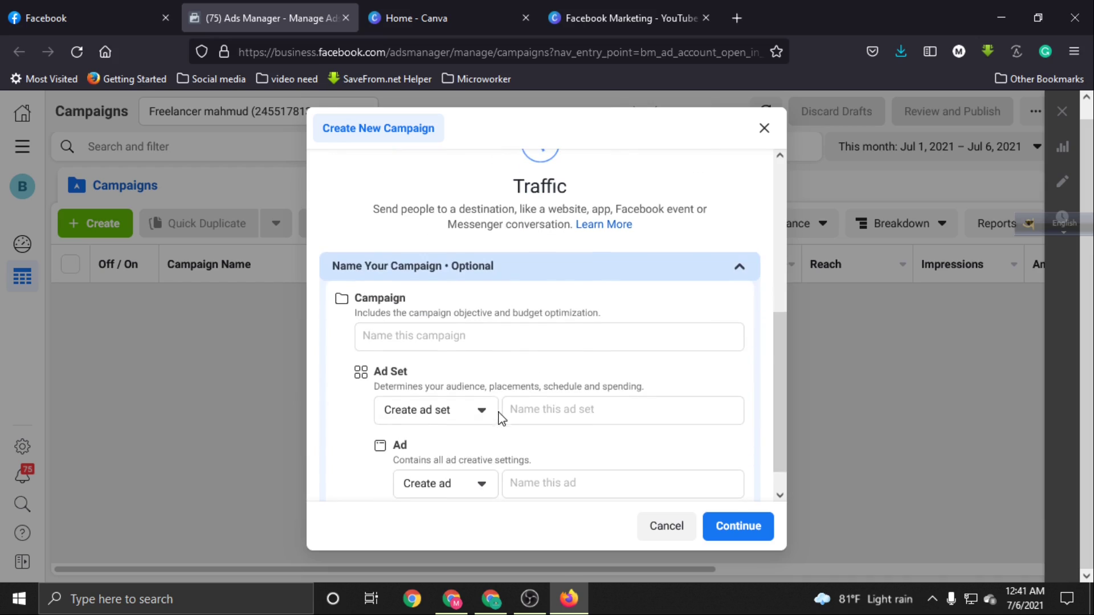
pyautogui.click(448, 337)
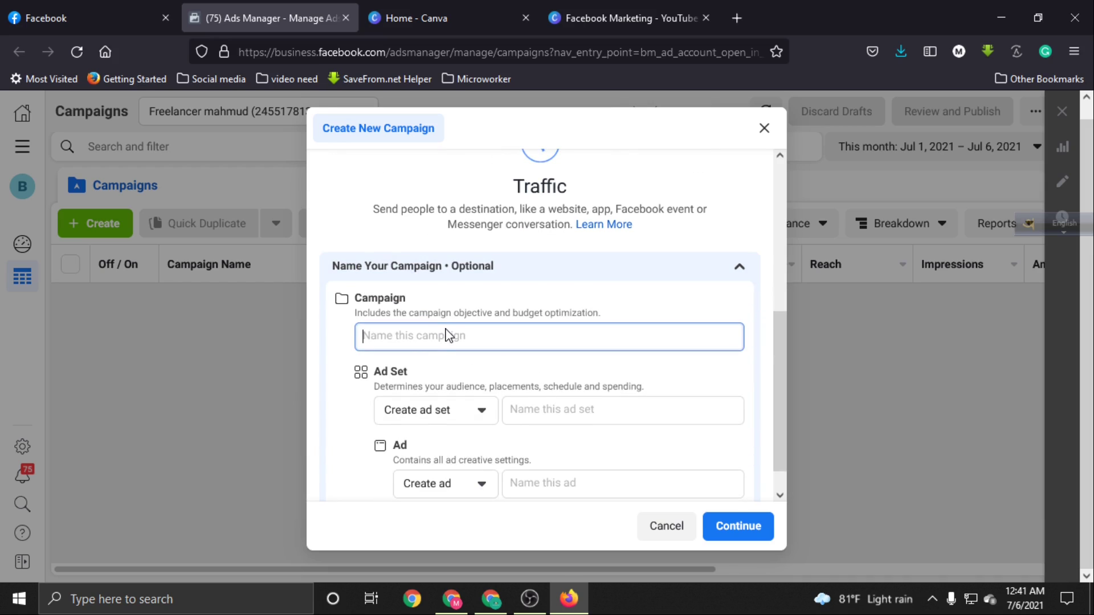
pyautogui.write('Ha')
pyautogui.write('san -')
pyautogui.write(' BD - T shirt')
pyautogui.write('- T shirt -')
pyautogui.write(' $500')
# Copy the campaign name into both the ad set name and the ad name
pyautogui.moveTo(514, 335); pyautogui.dragTo(330, 339)
pyautogui.hotkey('ctrl', 'c')
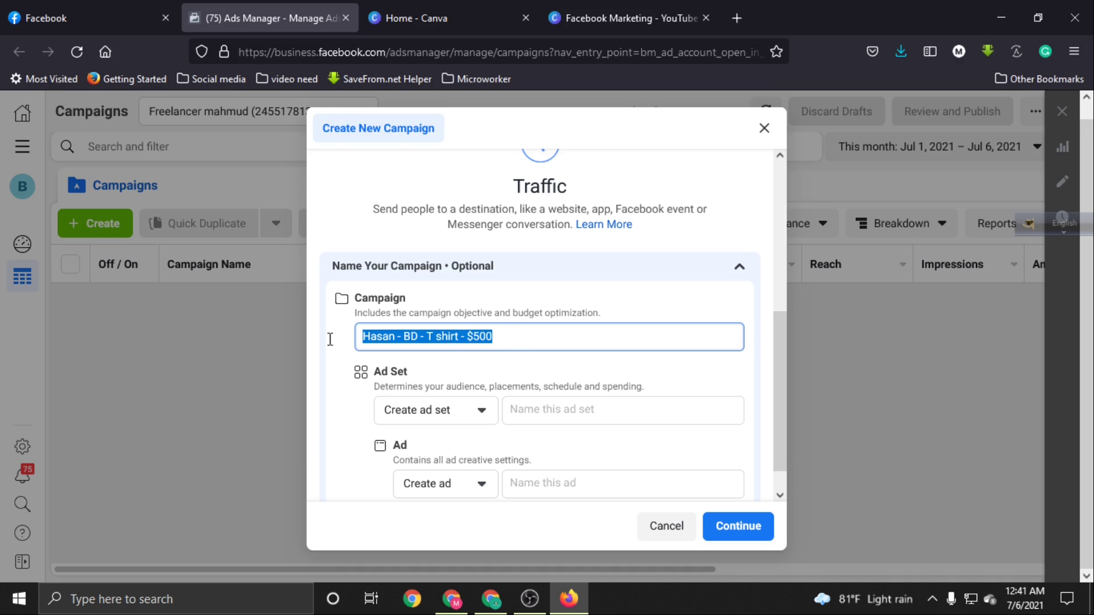
pyautogui.click(534, 409)
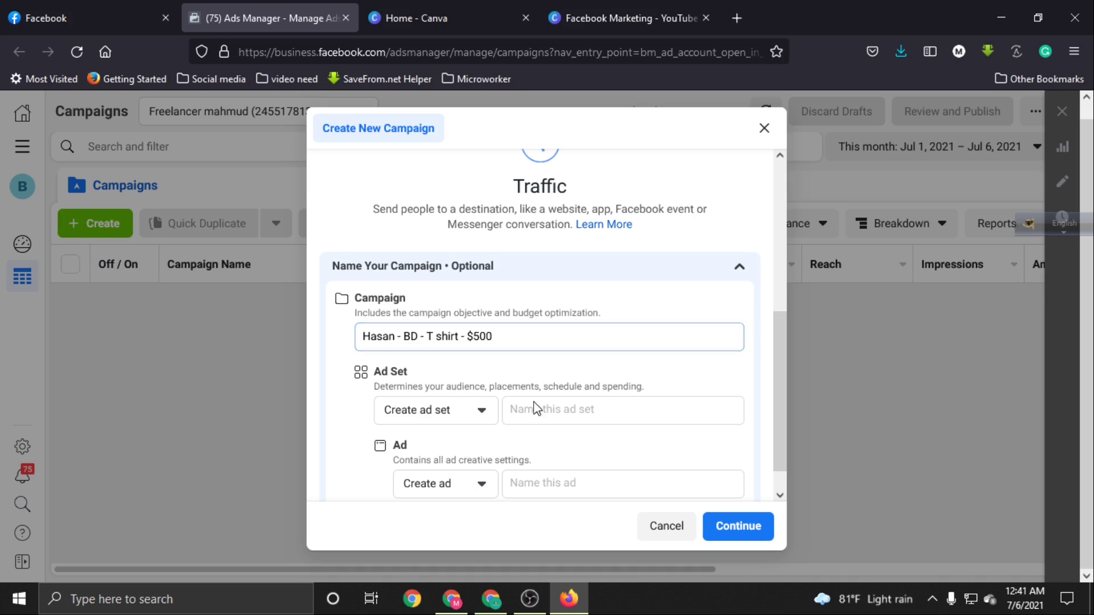
pyautogui.click(533, 409)
pyautogui.hotkey('ctrl', 'v')
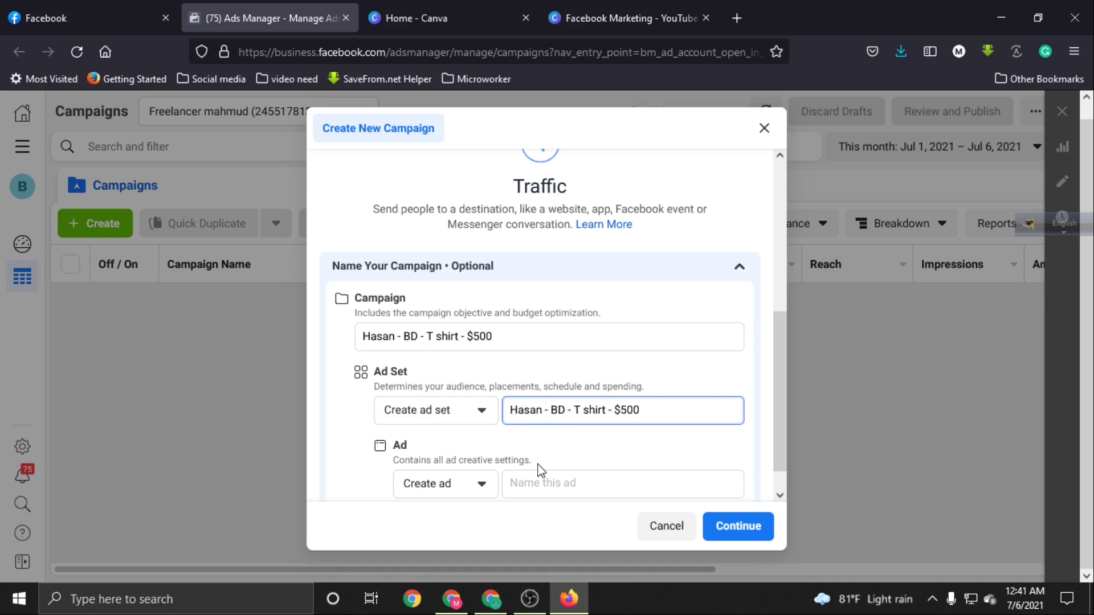
pyautogui.click(542, 483)
pyautogui.hotkey('ctrl', 'v')
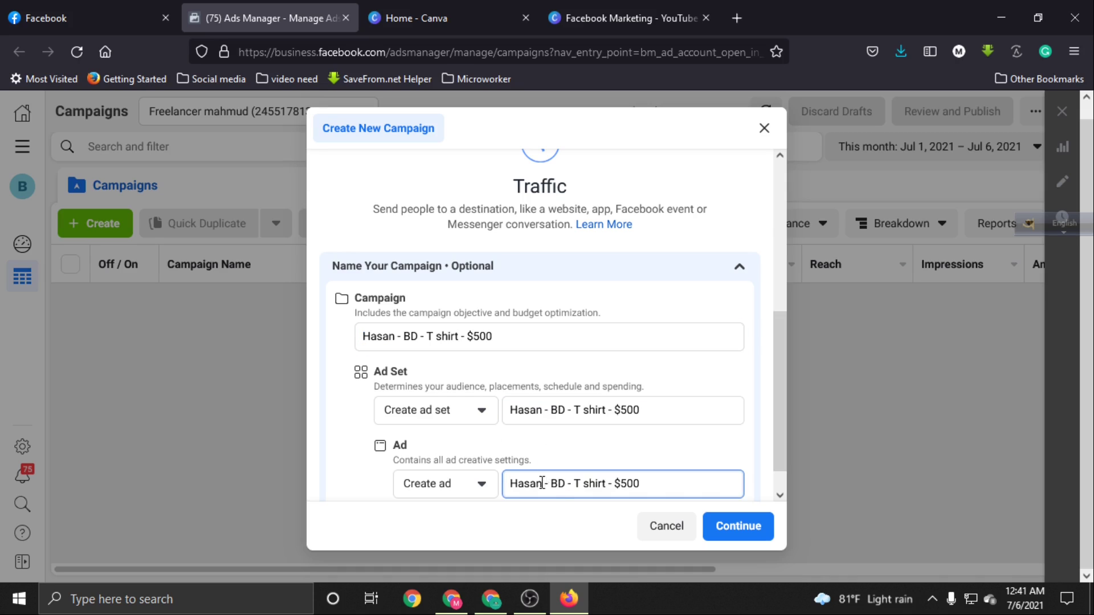
# Append "- ad set" to the ad set name and "- ad" to the ad name, and create the campaign draft
pyautogui.click(660, 412)
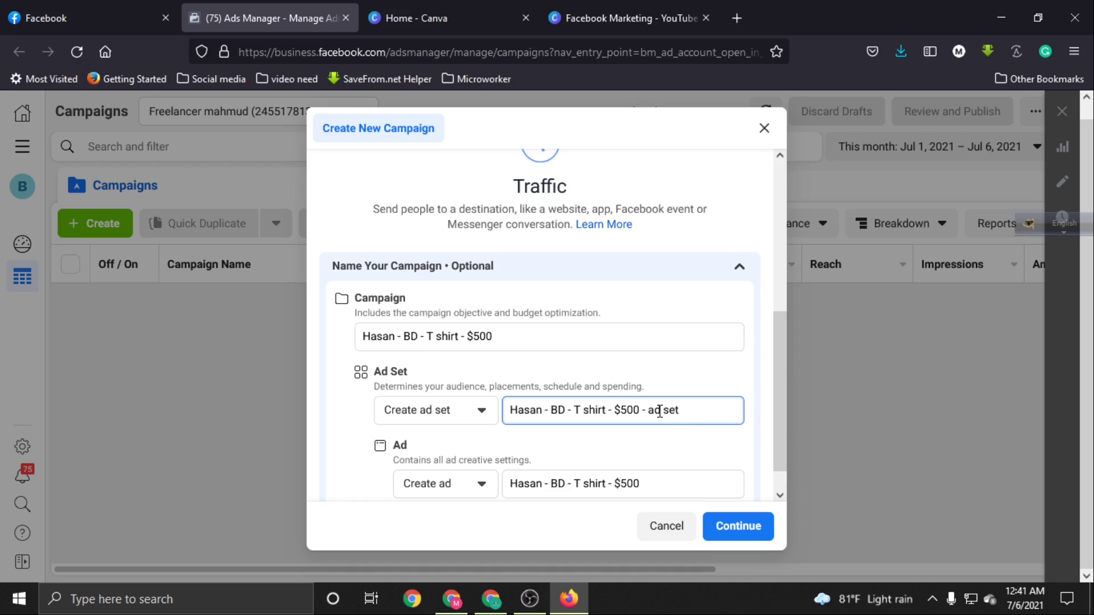
pyautogui.click(650, 485)
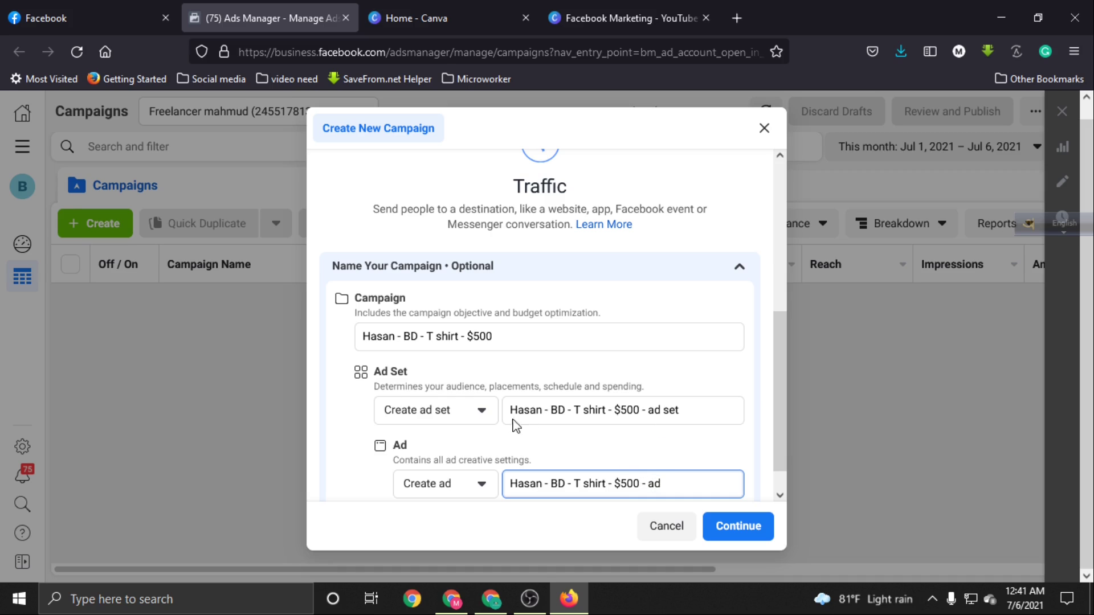
pyautogui.click(735, 526)
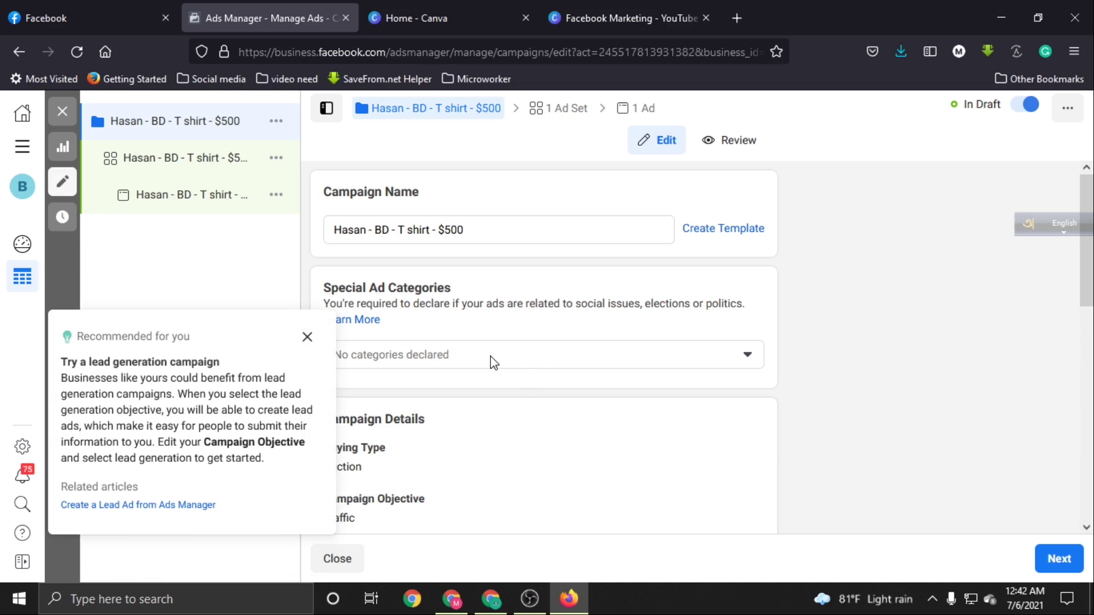
# Dismiss the lead generation recommendation, review the campaign-level settings and proceed to the ad set
pyautogui.click(309, 340)
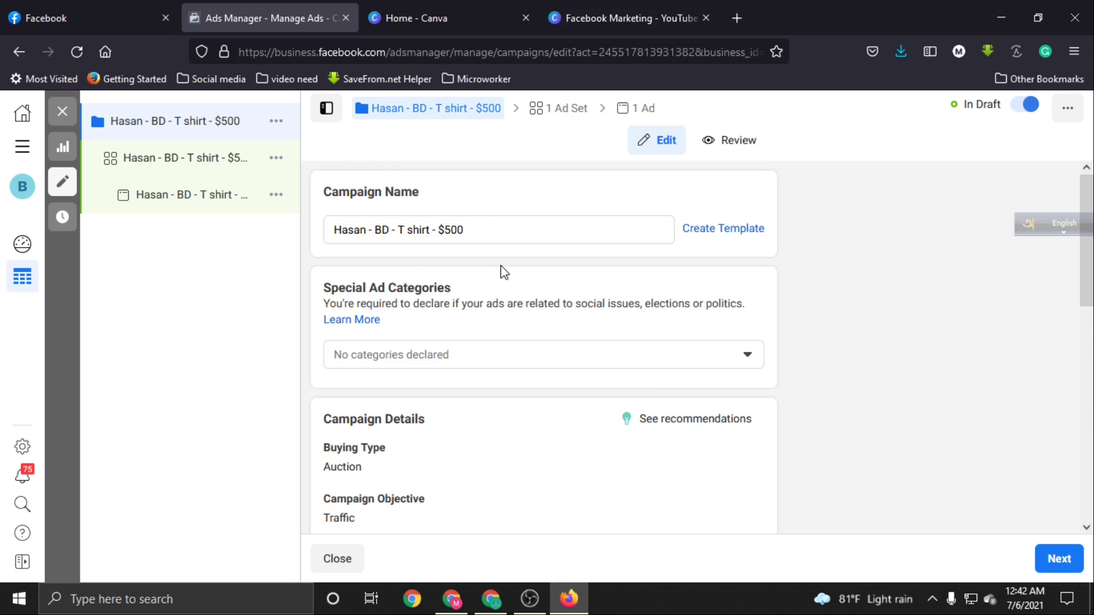
pyautogui.scroll(-5, 503, 272)
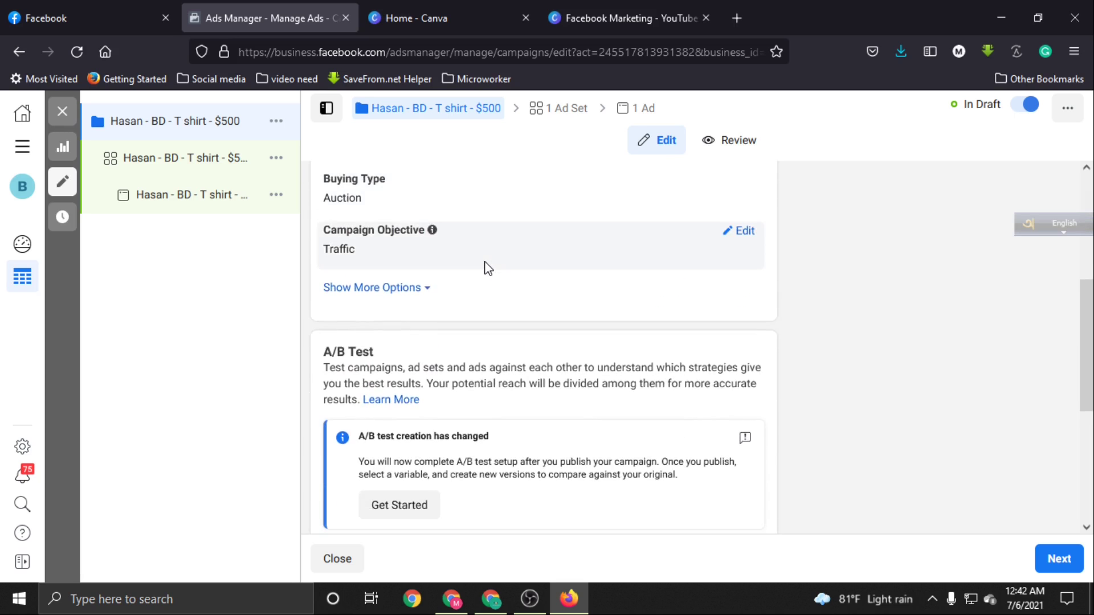
pyautogui.scroll(5, 488, 267)
pyautogui.scroll(-7, 484, 264)
pyautogui.click(1061, 559)
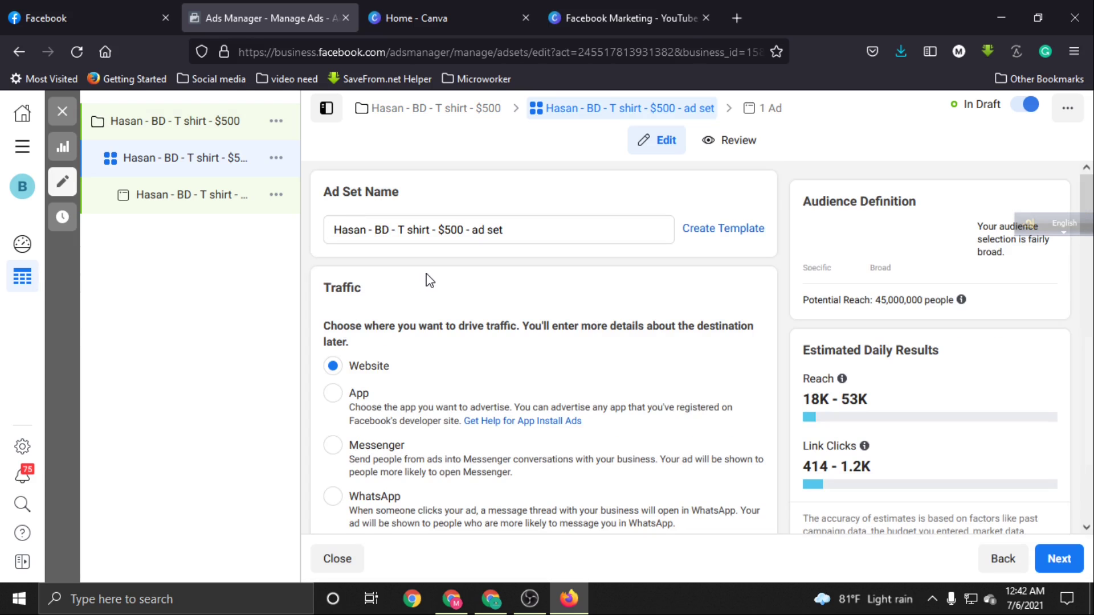
# Try App and Messenger as the ad set's traffic destination and switch back to Website
pyautogui.scroll(-1, 424, 285)
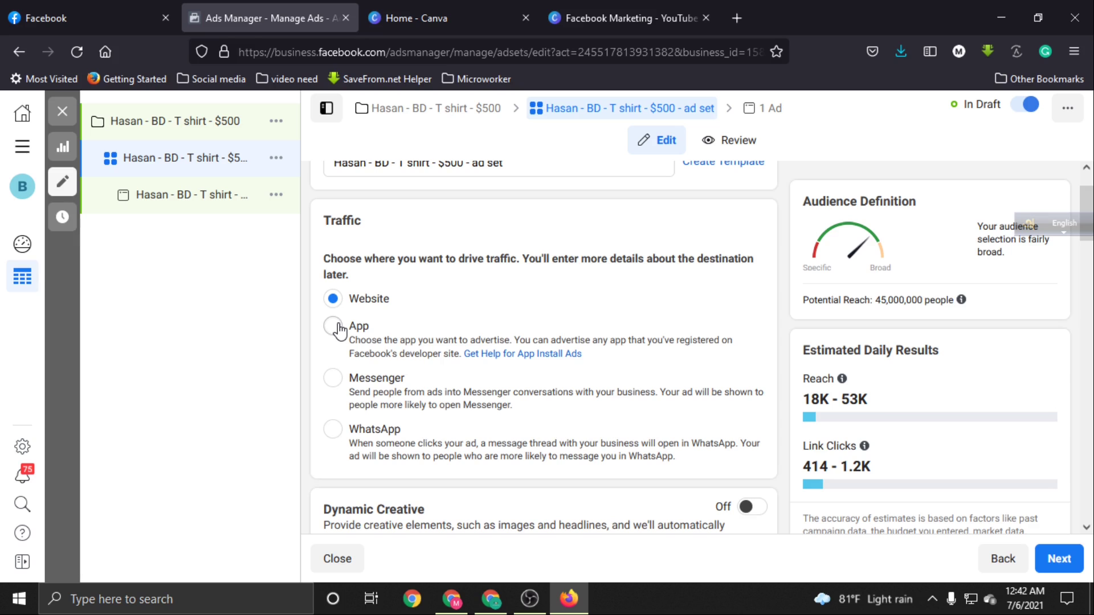
pyautogui.click(334, 328)
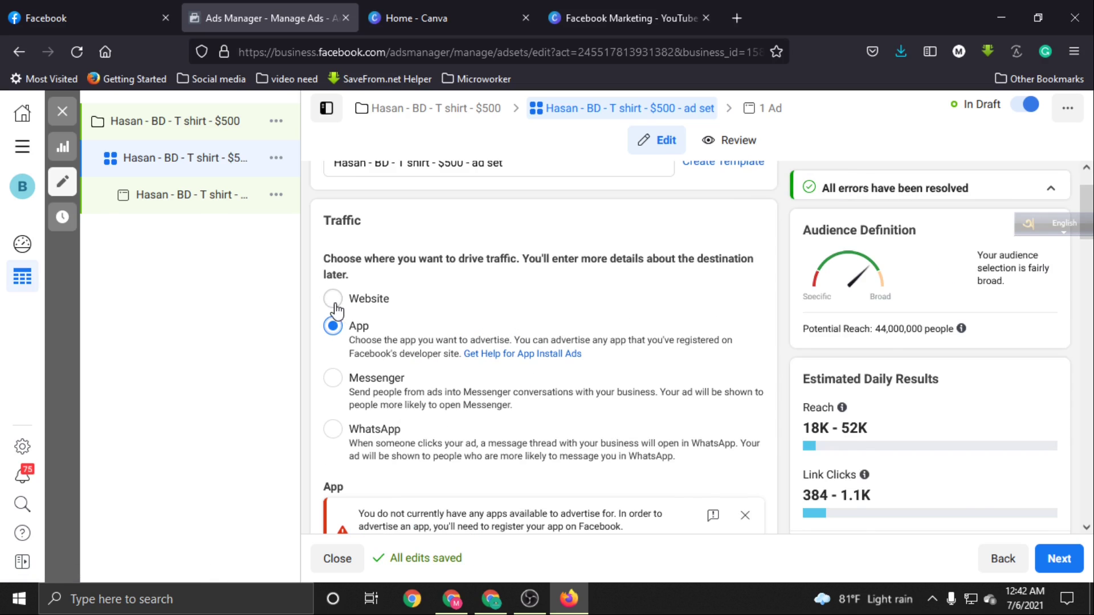
pyautogui.click(335, 306)
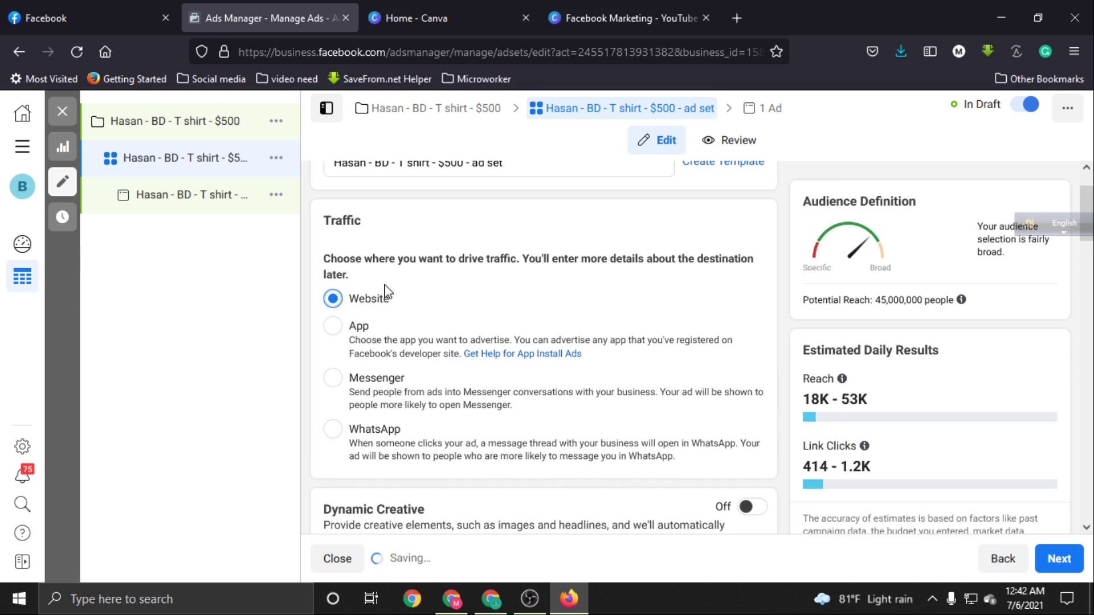
pyautogui.scroll(-3, 416, 353)
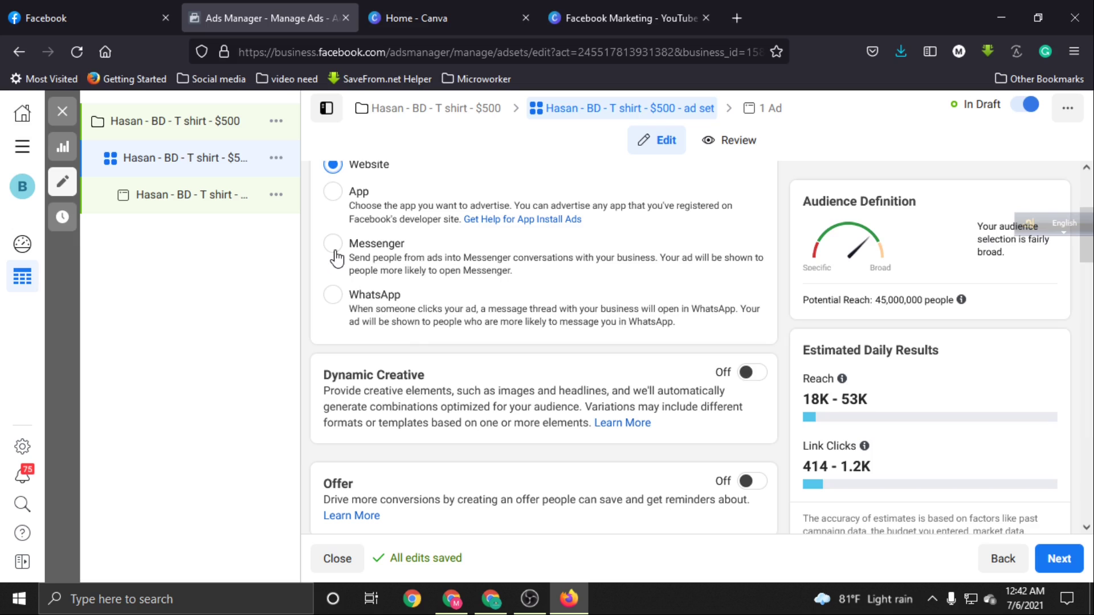
pyautogui.click(335, 249)
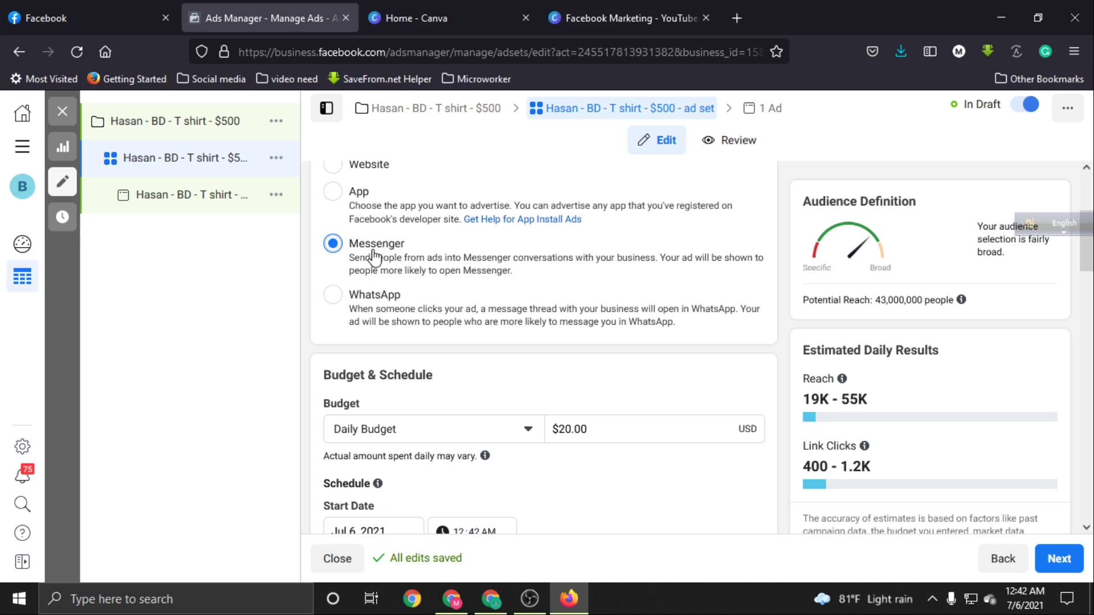
pyautogui.scroll(1, 376, 262)
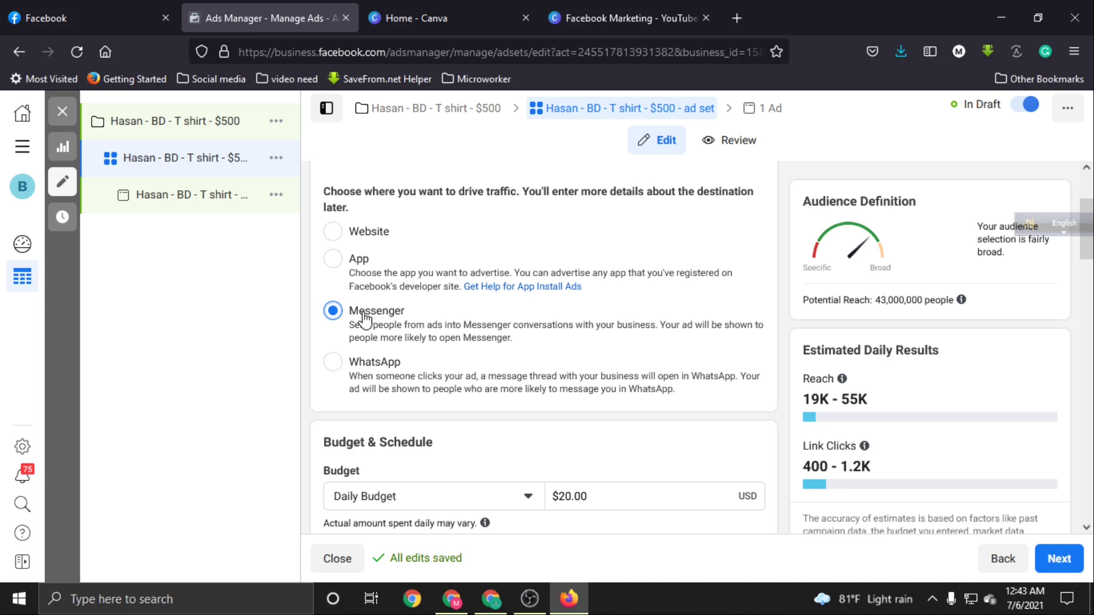
pyautogui.click(333, 233)
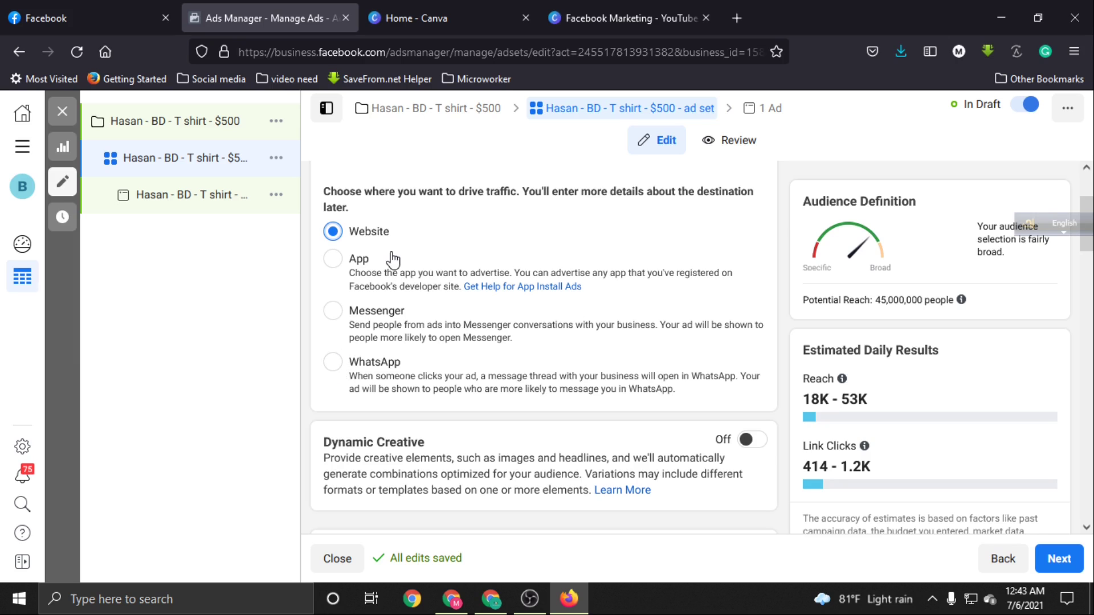
# Set the ad set's daily budget to $500 and dismiss the spend limit warning
pyautogui.scroll(-7, 393, 260)
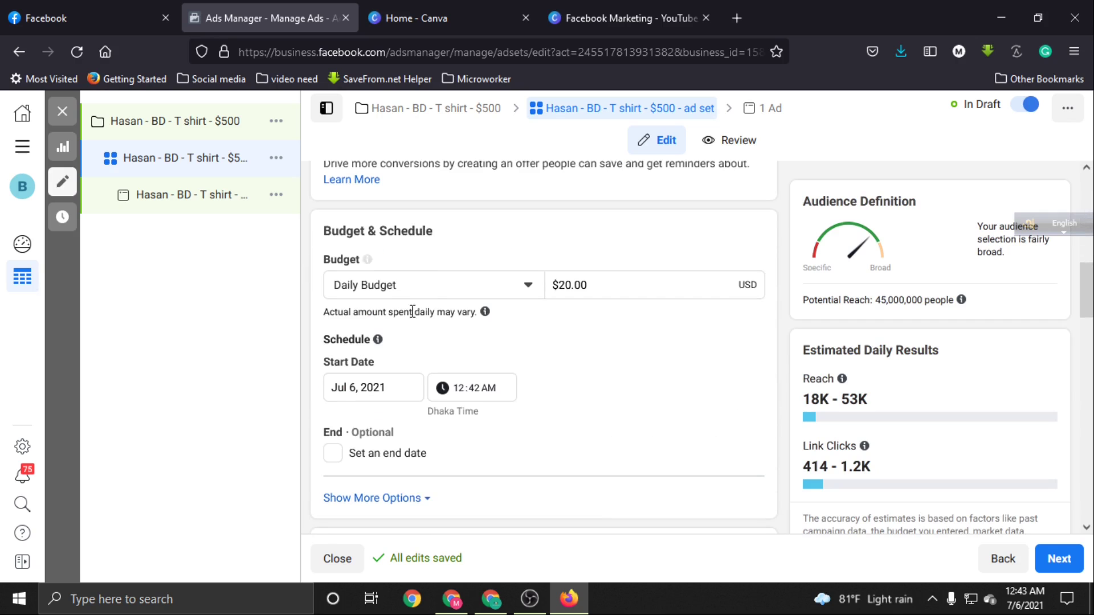
pyautogui.scroll(3, 422, 294)
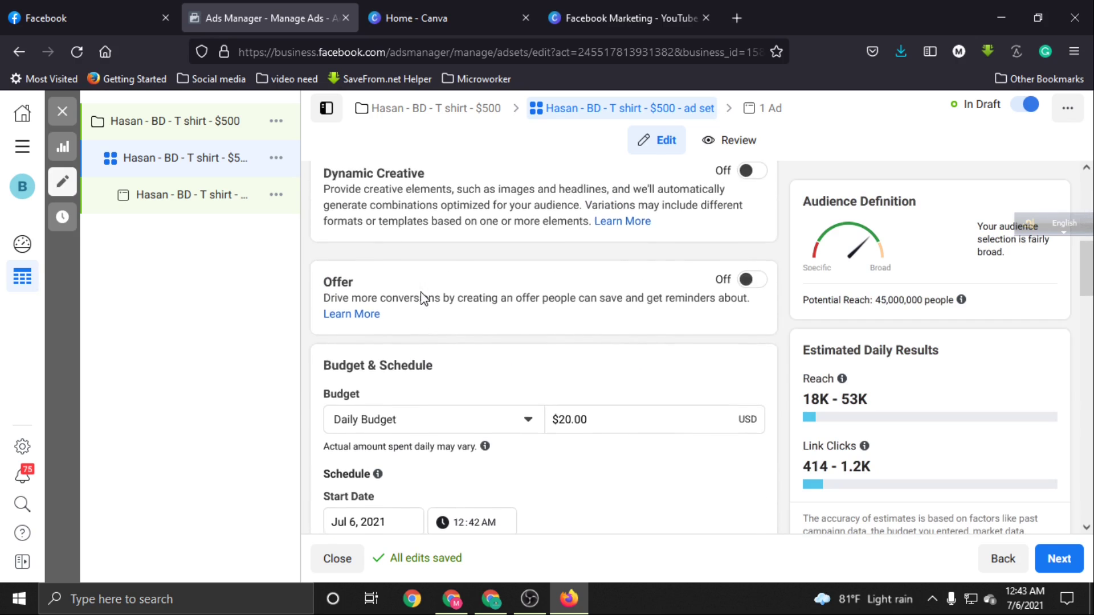
pyautogui.scroll(-3, 425, 298)
pyautogui.doubleClick(565, 284)
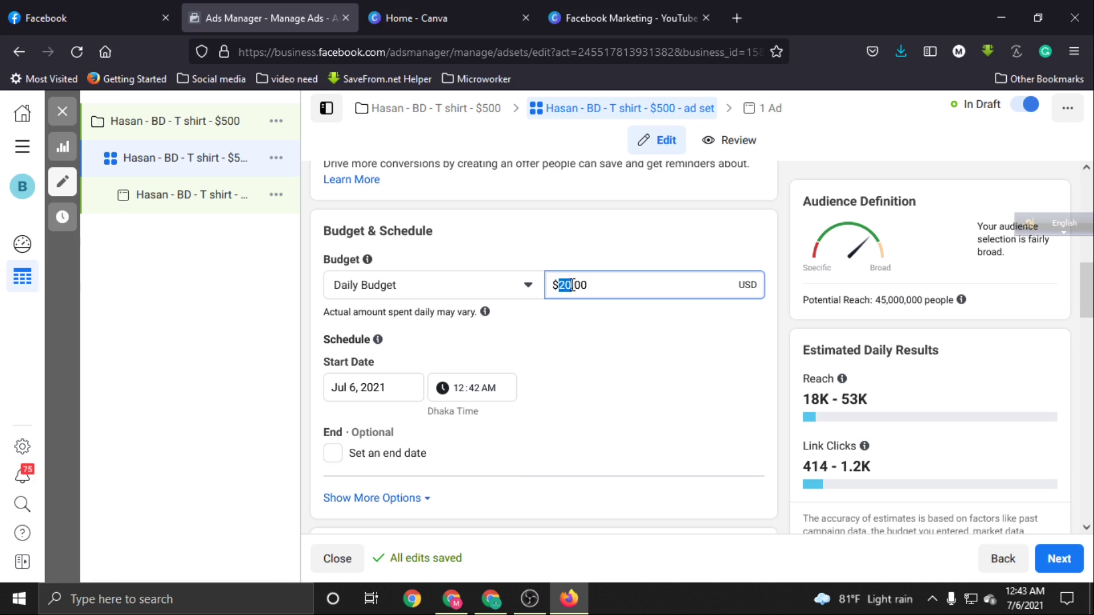
pyautogui.write('500')
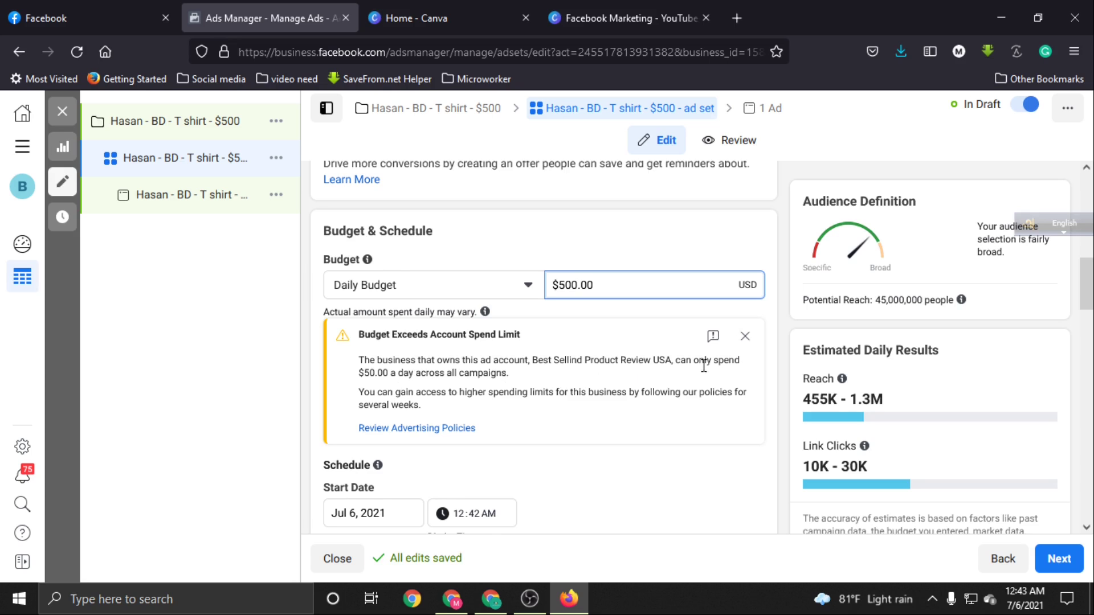
pyautogui.click(745, 337)
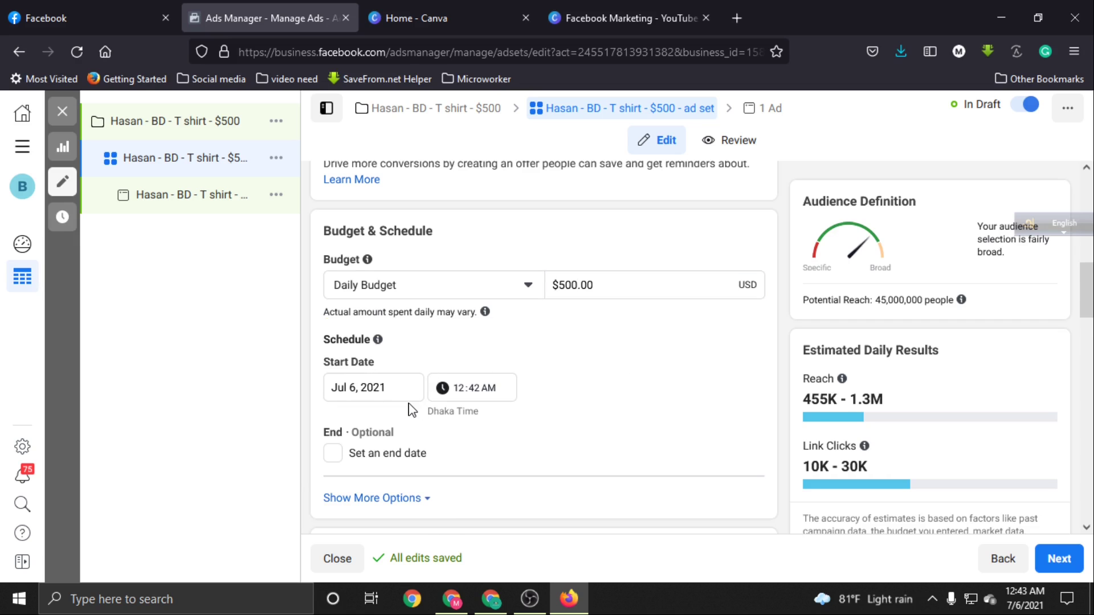
# Enable an end date for the ad set's schedule and set it to July 14, 2021
pyautogui.scroll(-1, 412, 410)
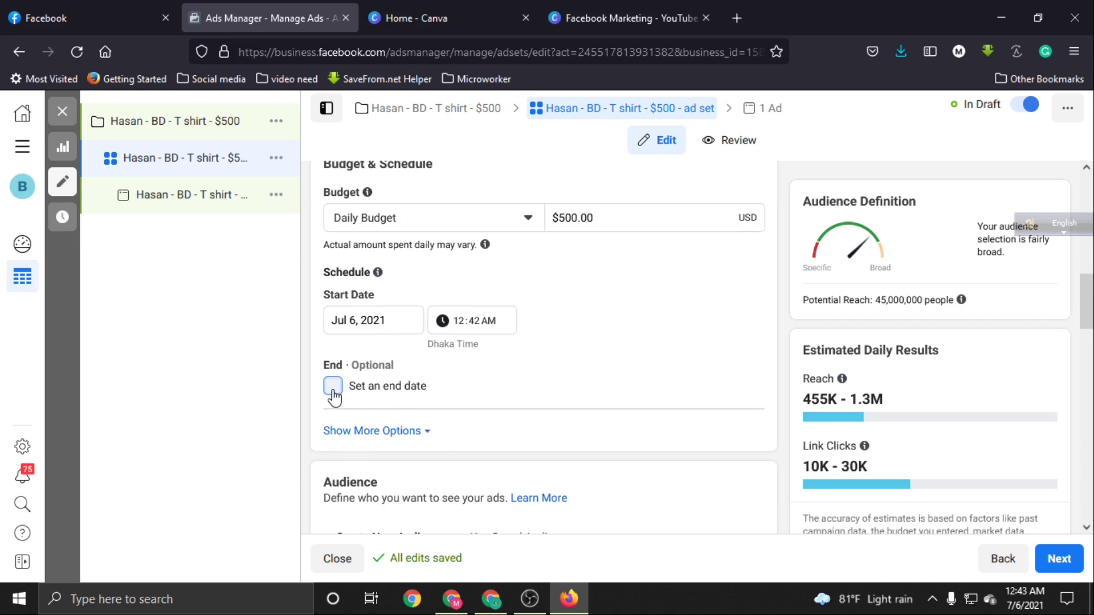
pyautogui.click(334, 392)
pyautogui.click(379, 423)
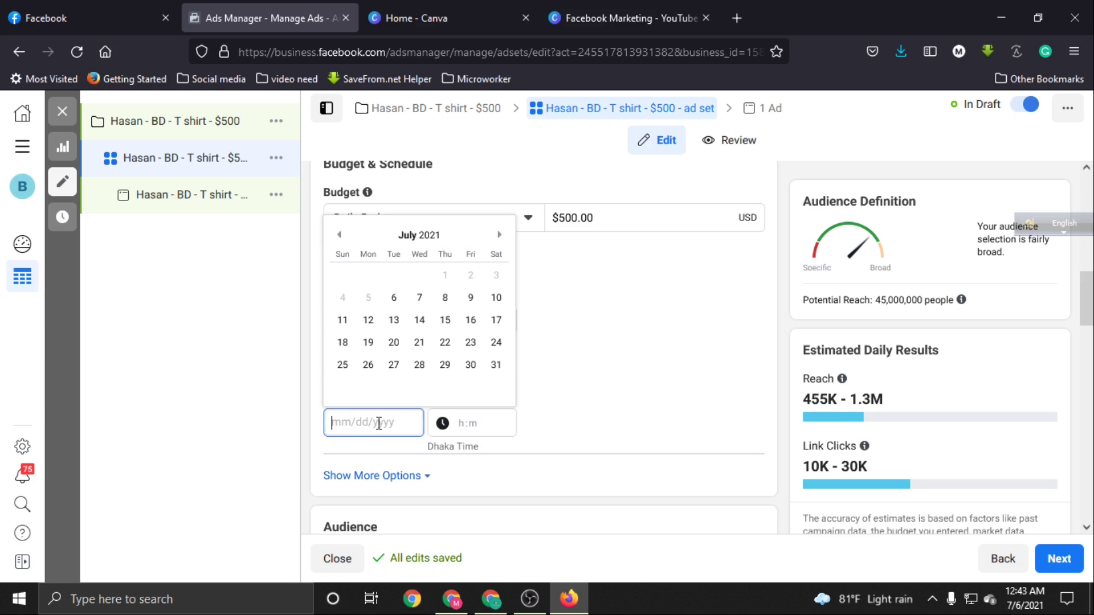
pyautogui.click(424, 322)
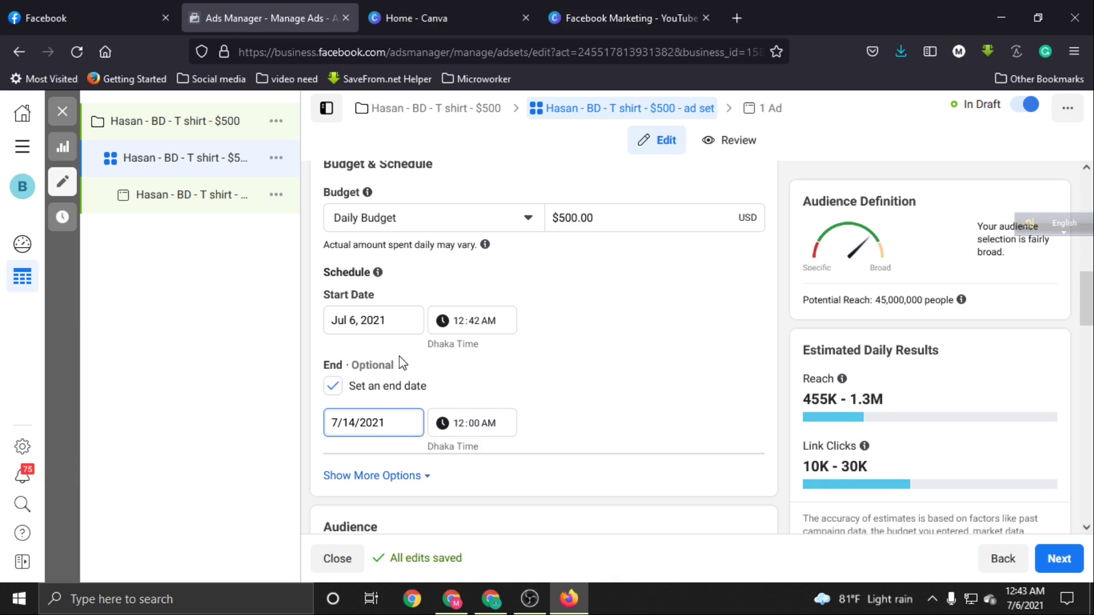
# Change the ad set's start date to July 7, 2021
pyautogui.scroll(-3, 542, 376)
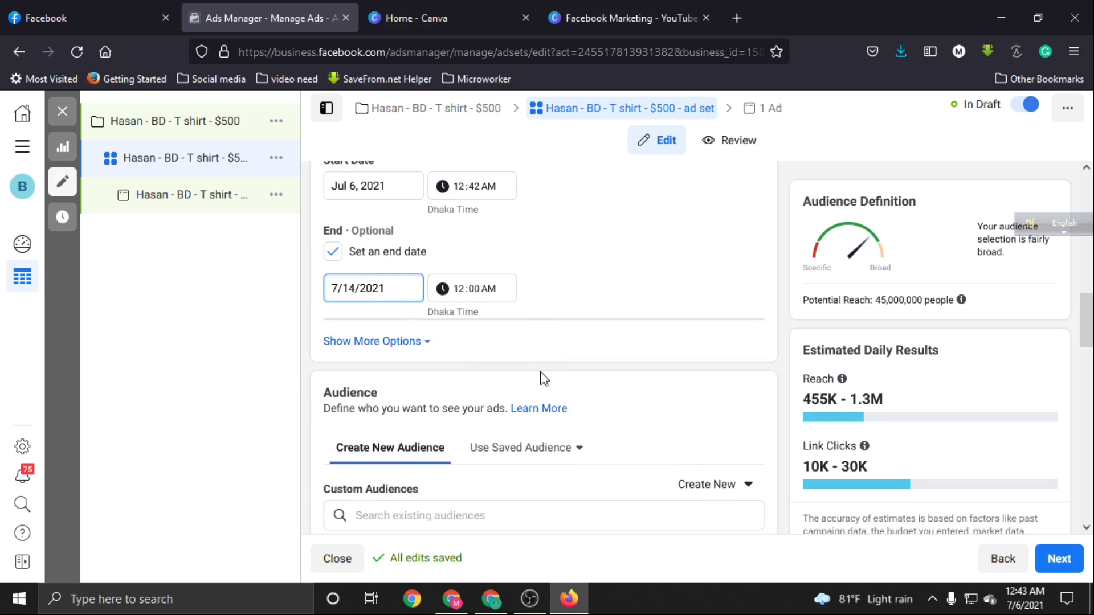
pyautogui.scroll(4, 535, 381)
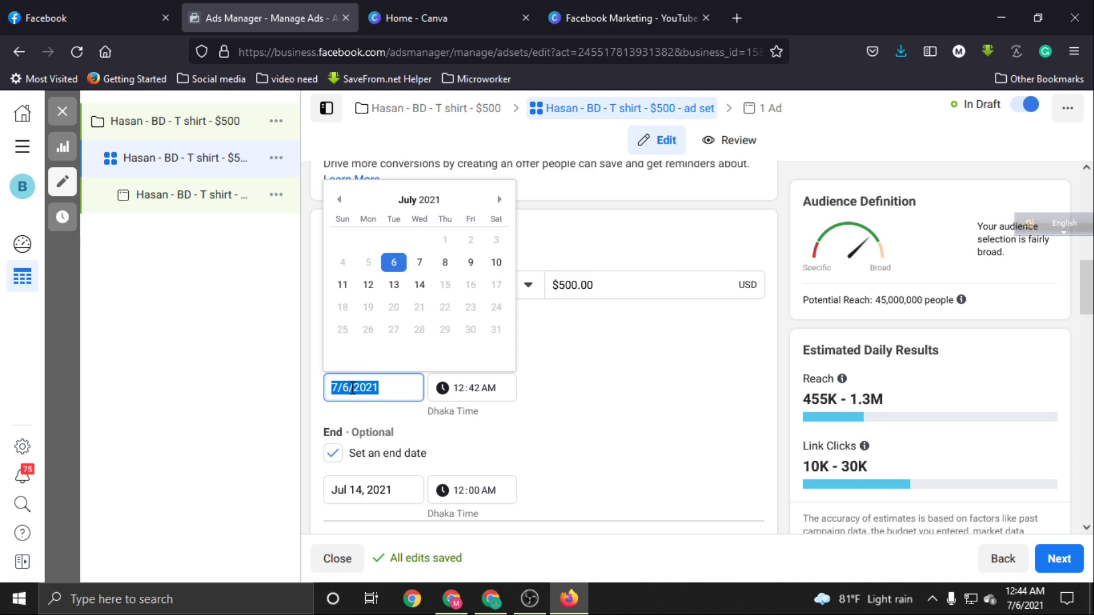
pyautogui.click(419, 262)
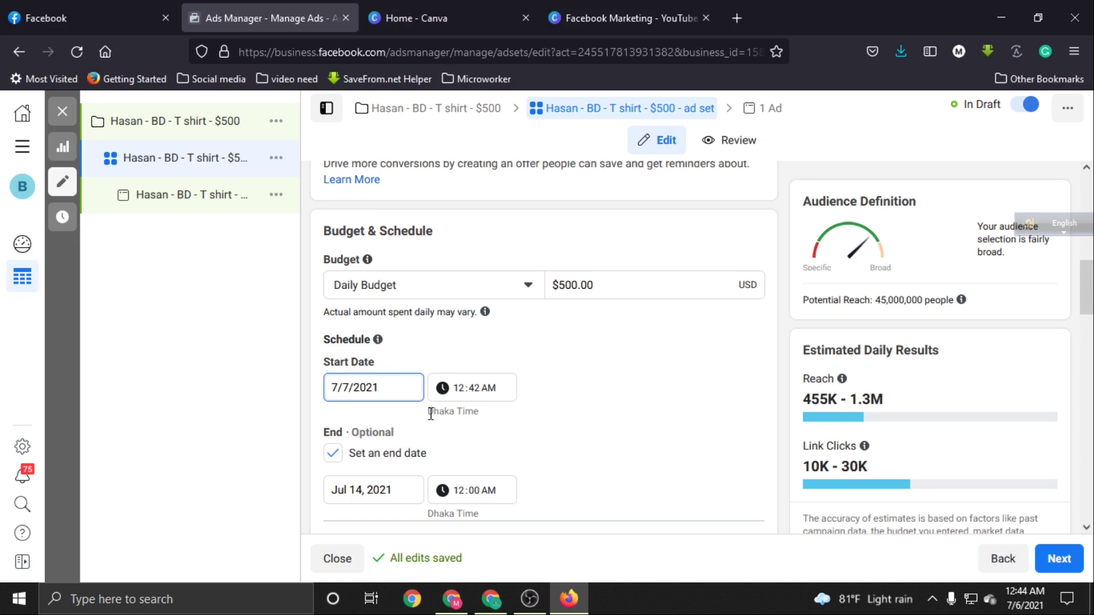
pyautogui.moveTo(430, 414)
pyautogui.mouseDown()
pyautogui.moveTo(480, 412)
pyautogui.moveTo(427, 412)
pyautogui.mouseUp()
pyautogui.click(484, 418)
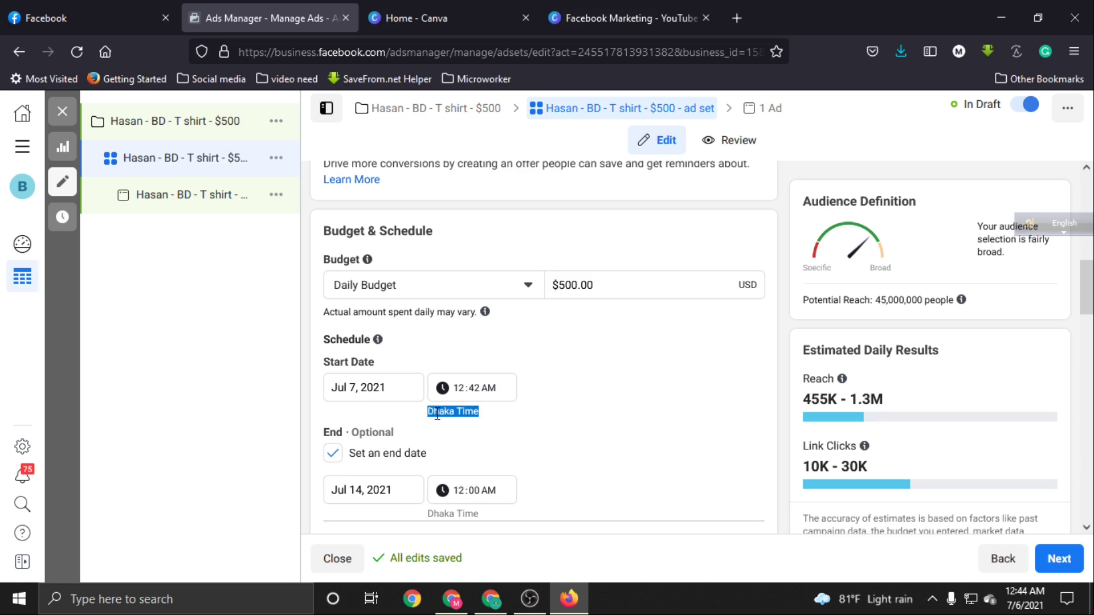
pyautogui.click(448, 414)
pyautogui.moveTo(430, 412)
pyautogui.mouseDown()
pyautogui.moveTo(483, 420)
pyautogui.moveTo(430, 414)
pyautogui.mouseUp()
pyautogui.click(438, 413)
# Remove Bangladesh from the audience locations and include the city of Sylhet, Sylhet Division instead
pyautogui.scroll(-5, 482, 367)
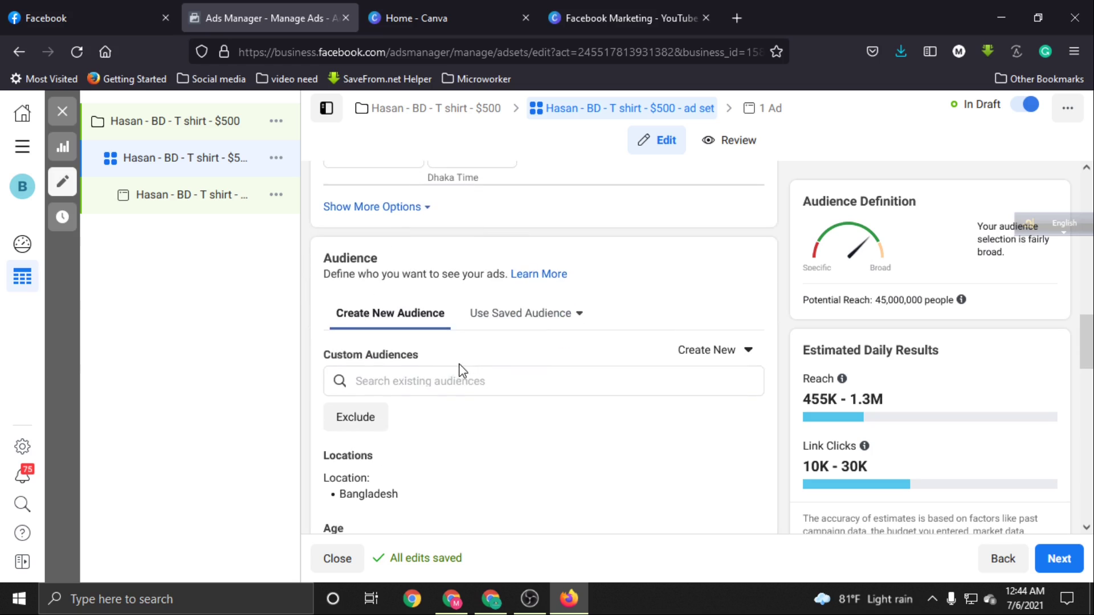
pyautogui.scroll(-2, 463, 371)
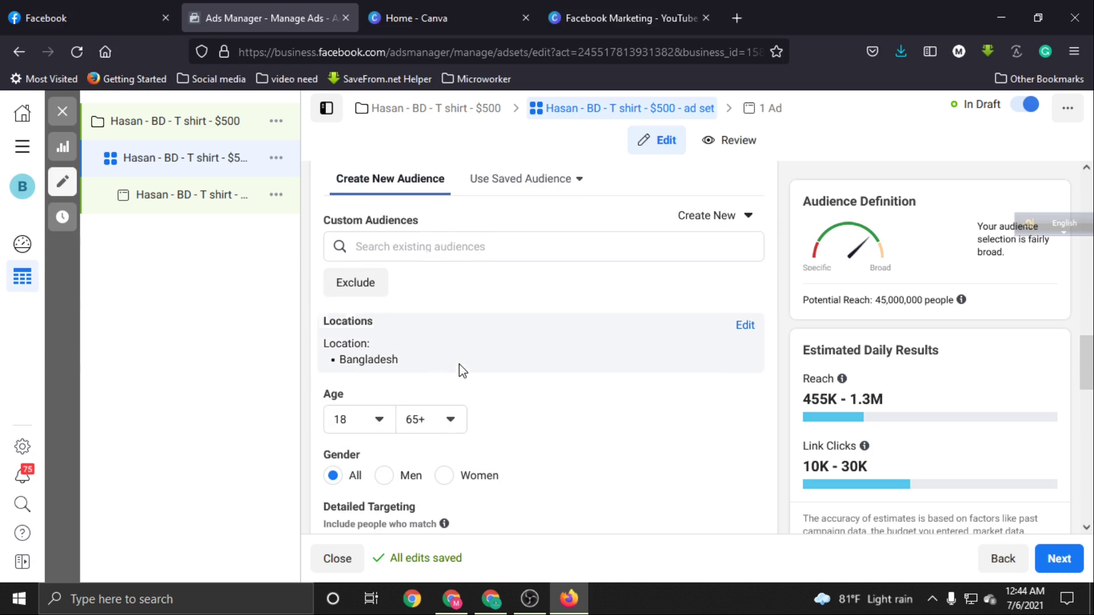
pyautogui.click(744, 326)
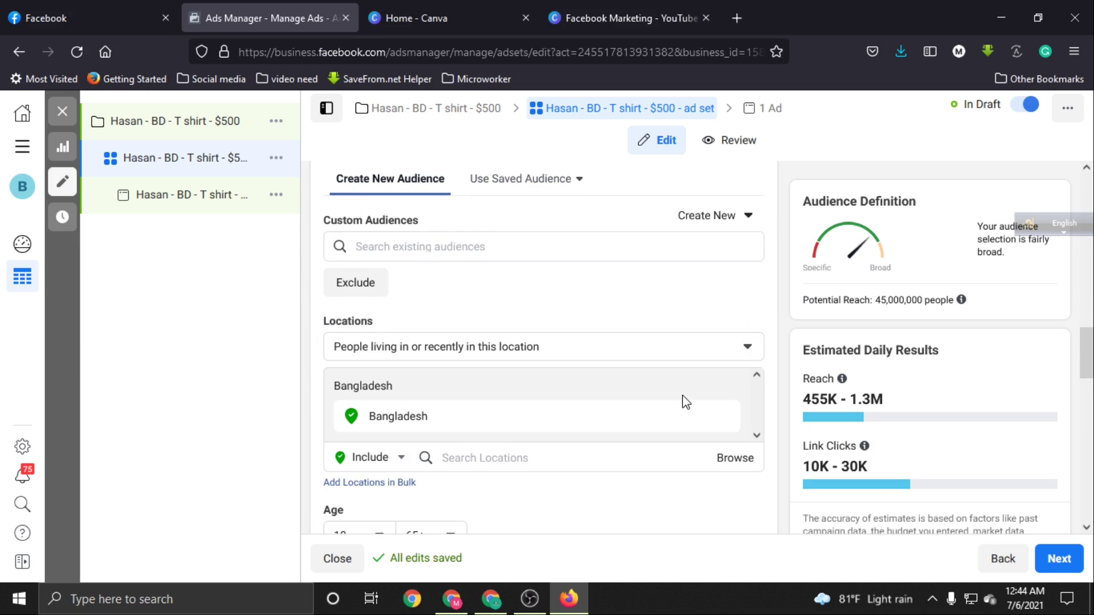
pyautogui.click(720, 416)
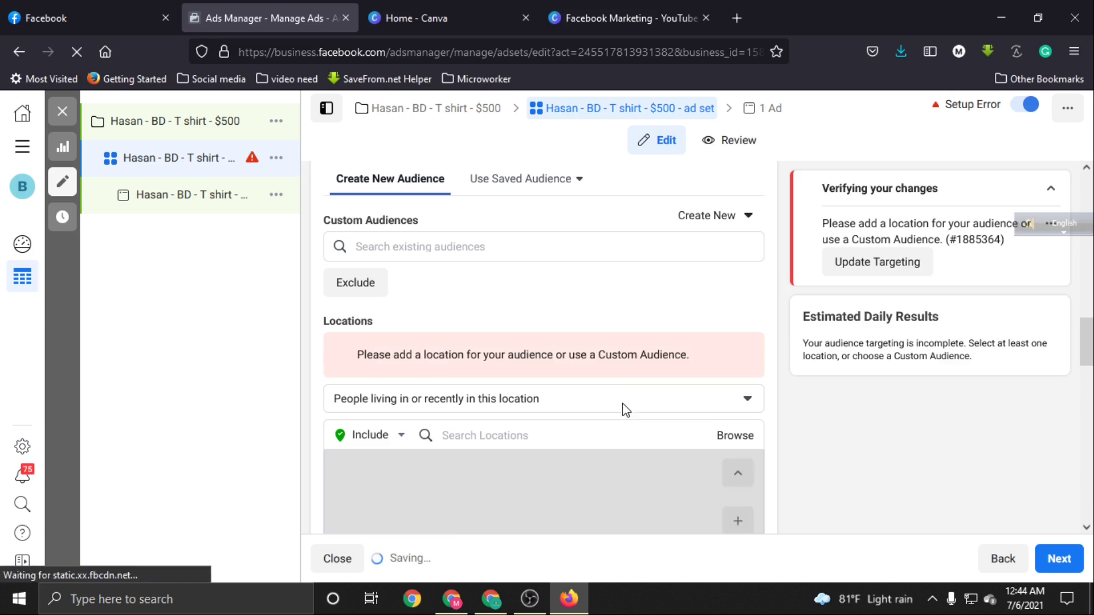
pyautogui.click(484, 436)
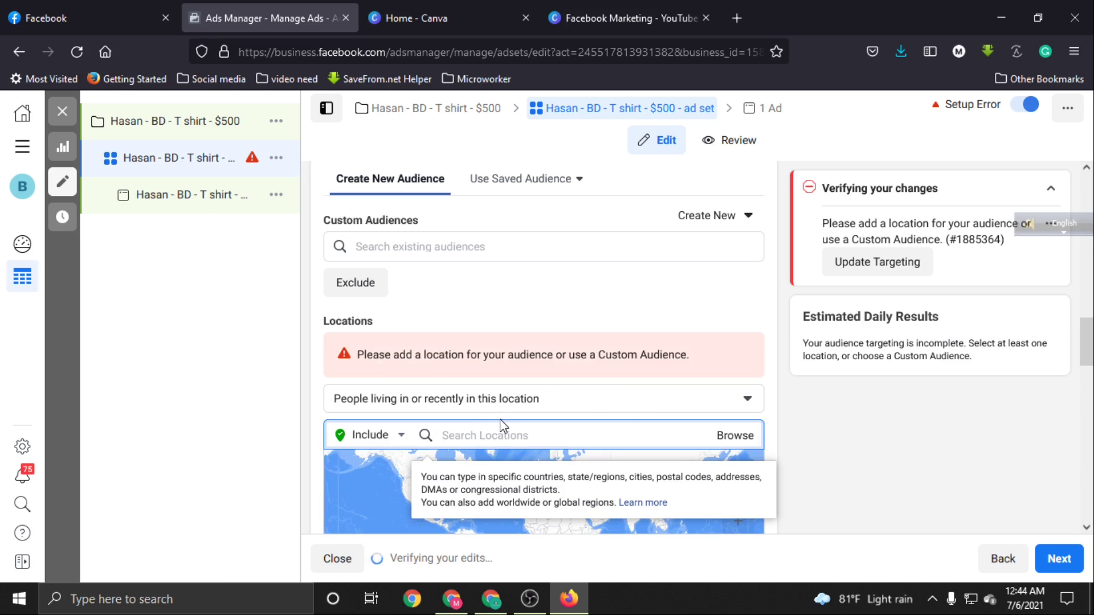
pyautogui.write('sylhet')
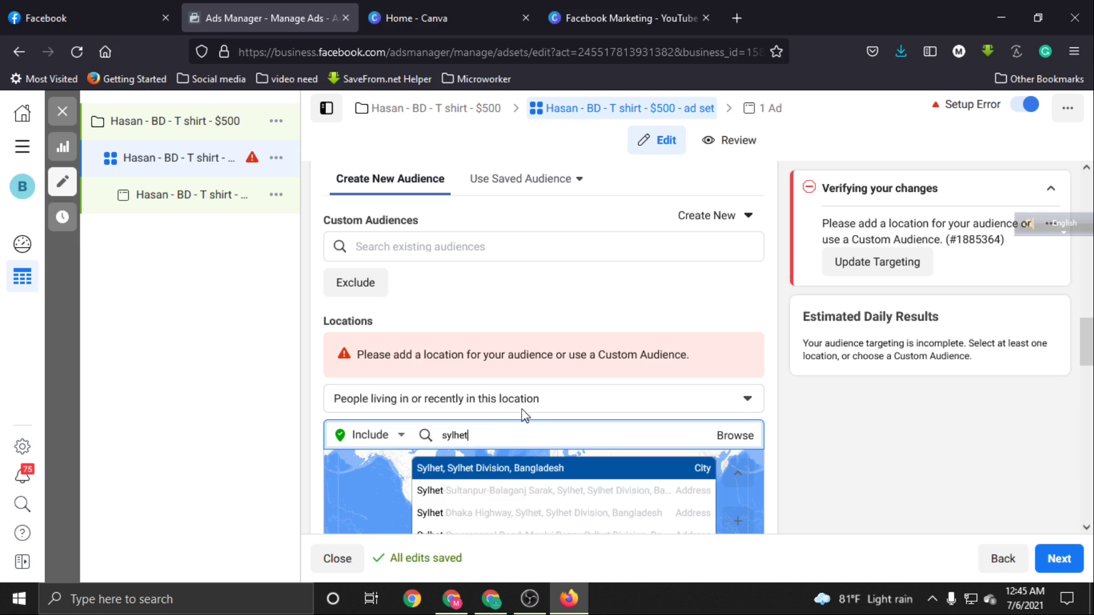
pyautogui.click(585, 472)
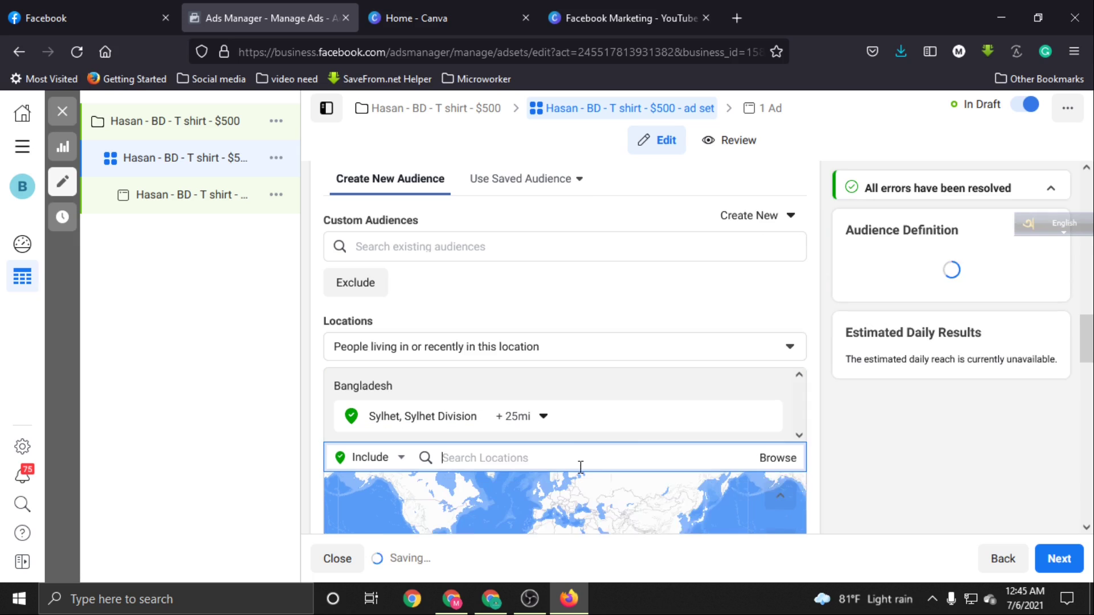
# Set the audience's maximum age to 35
pyautogui.scroll(-2, 621, 399)
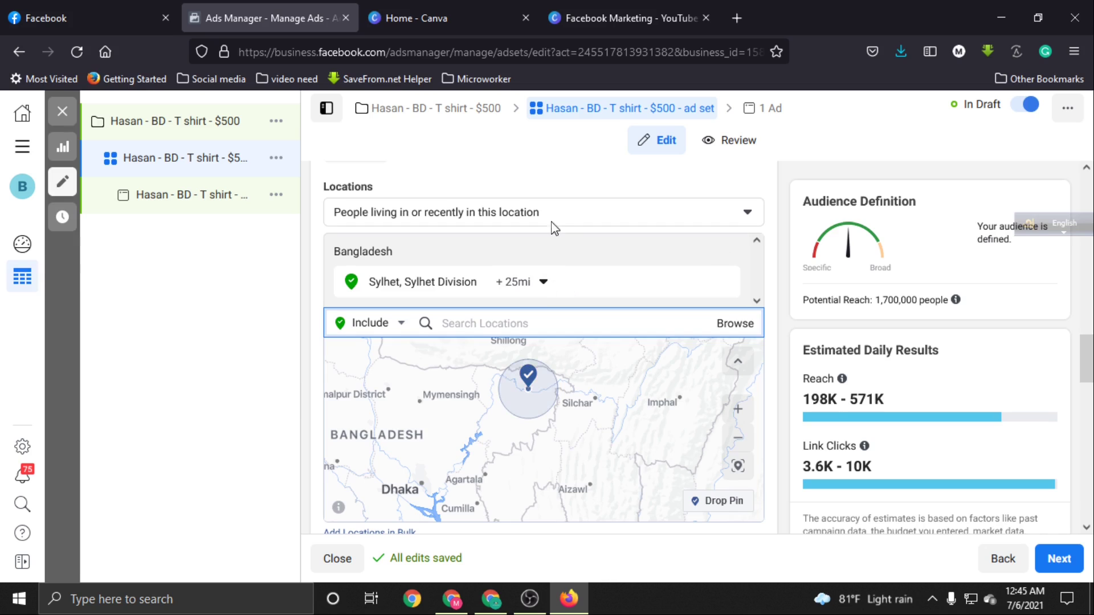
pyautogui.scroll(-3, 550, 223)
pyautogui.scroll(-3, 608, 425)
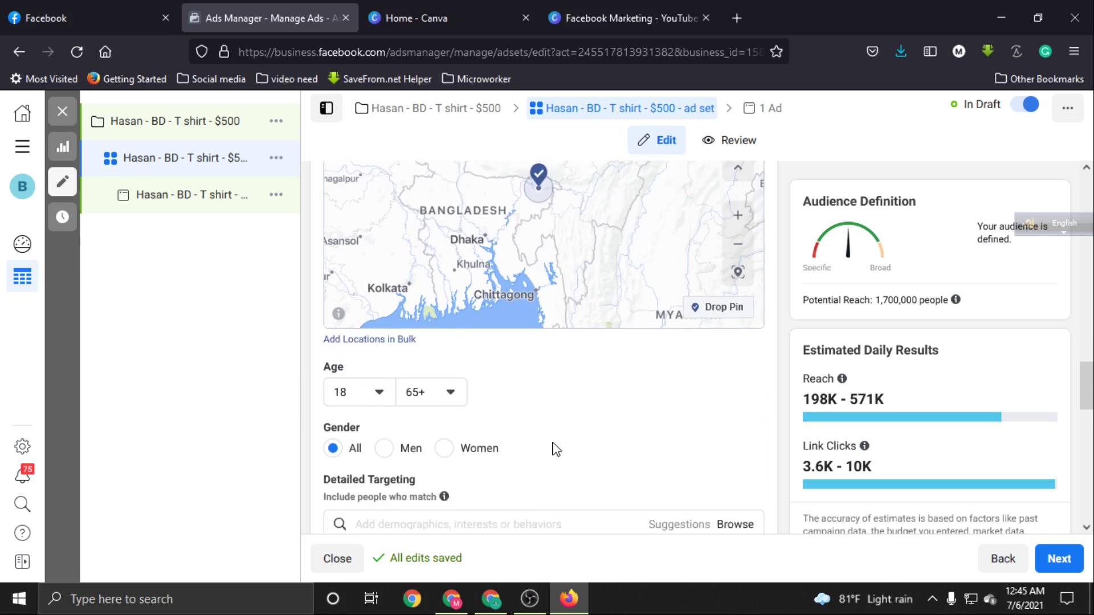
pyautogui.click(444, 317)
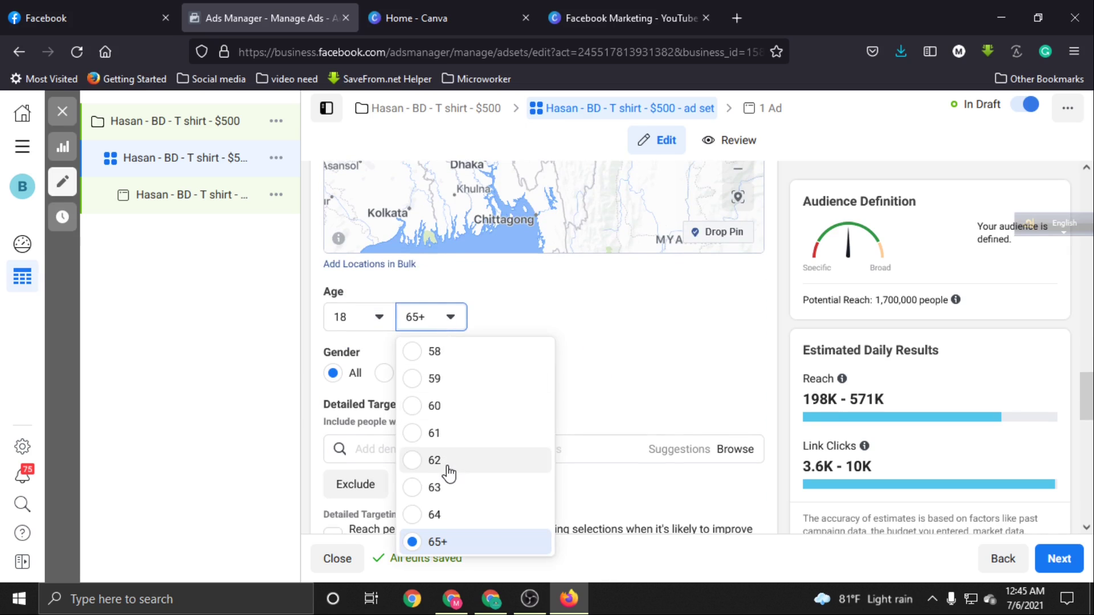
pyautogui.scroll(3, 447, 464)
pyautogui.scroll(2, 447, 415)
pyautogui.scroll(1, 446, 416)
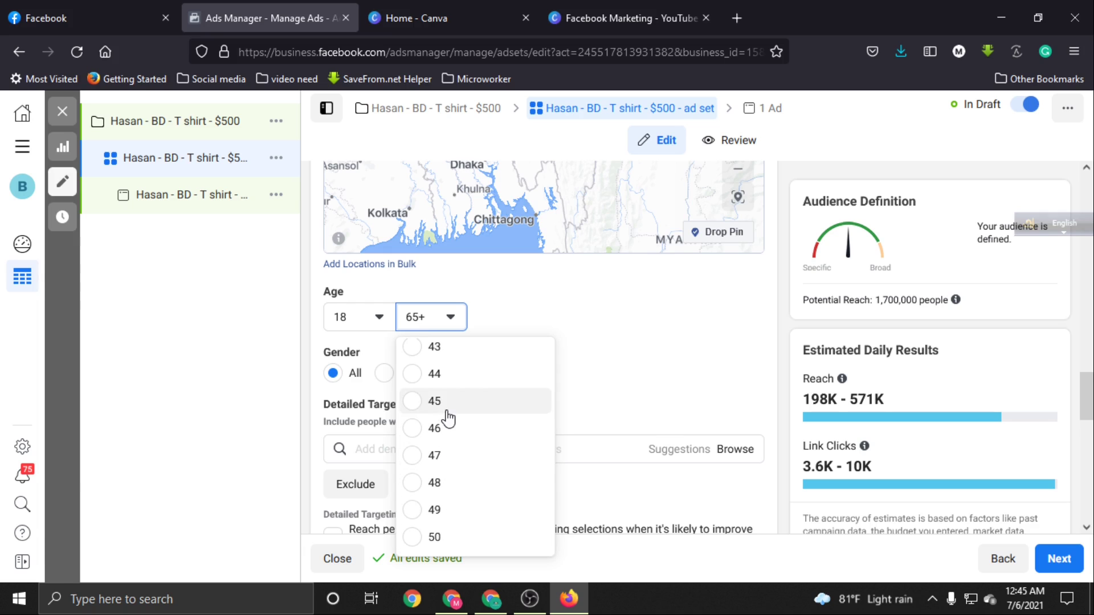
pyautogui.scroll(3, 449, 383)
pyautogui.scroll(1, 448, 389)
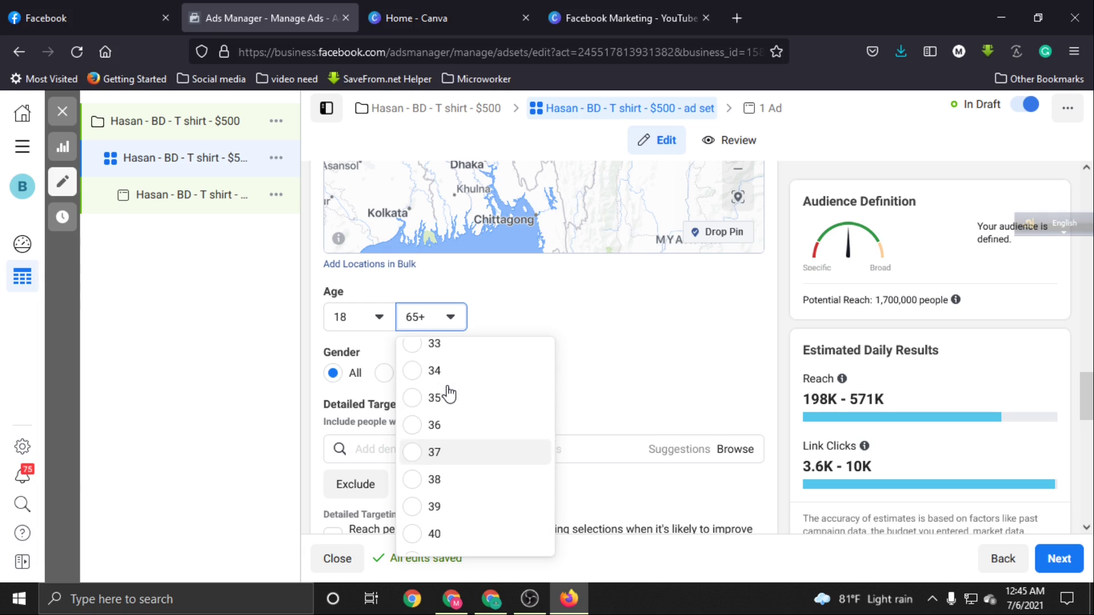
pyautogui.click(430, 396)
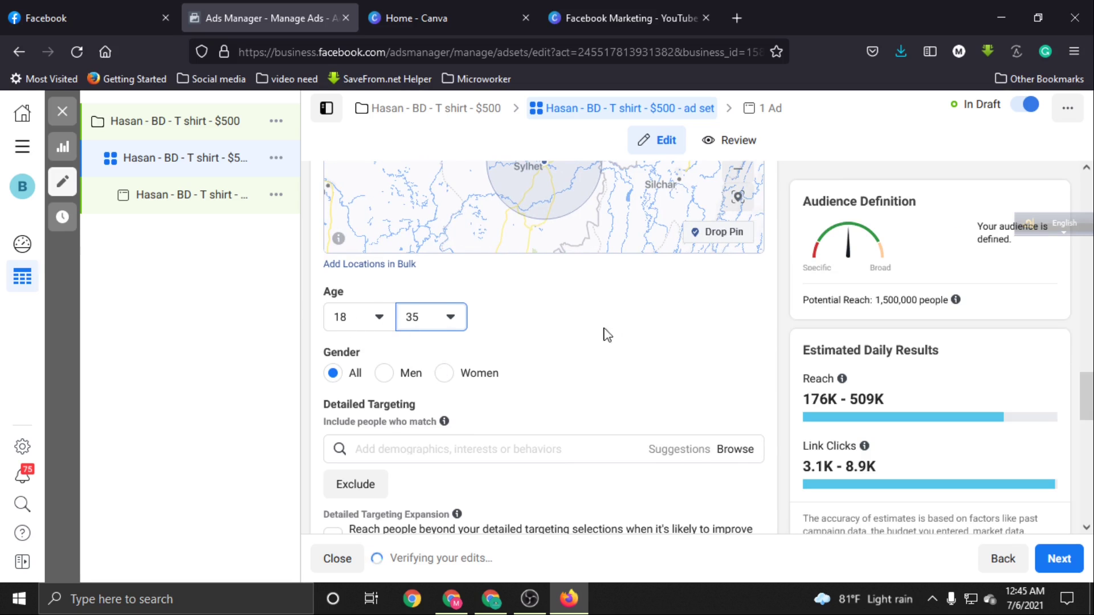
# Enable detailed targeting expansion to reach people beyond the audience's targeting selections
pyautogui.scroll(2, 606, 335)
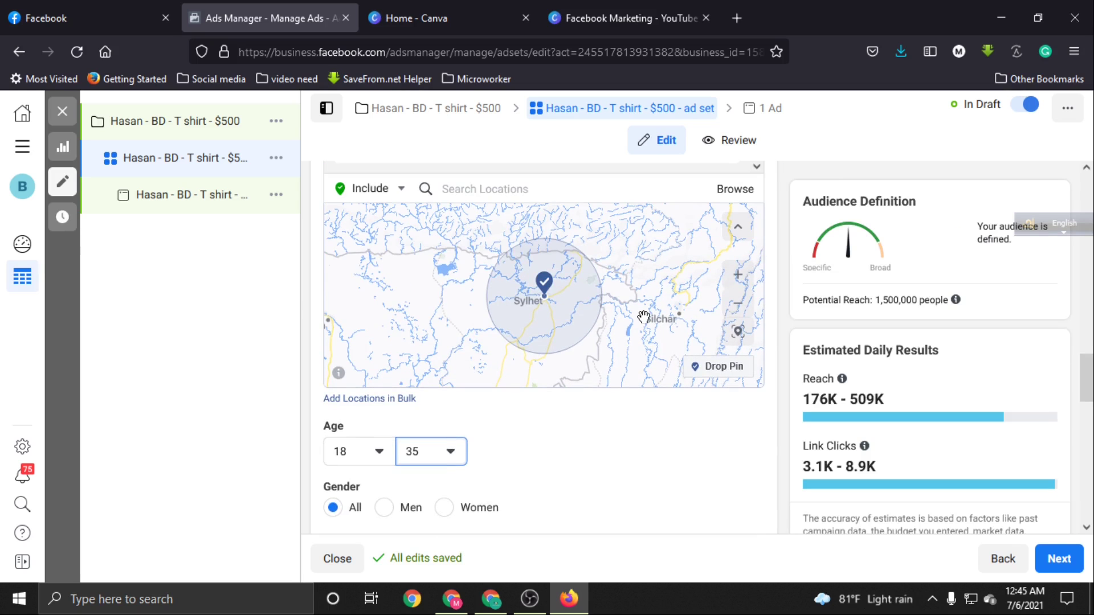
pyautogui.scroll(2, 644, 317)
pyautogui.scroll(-2, 506, 457)
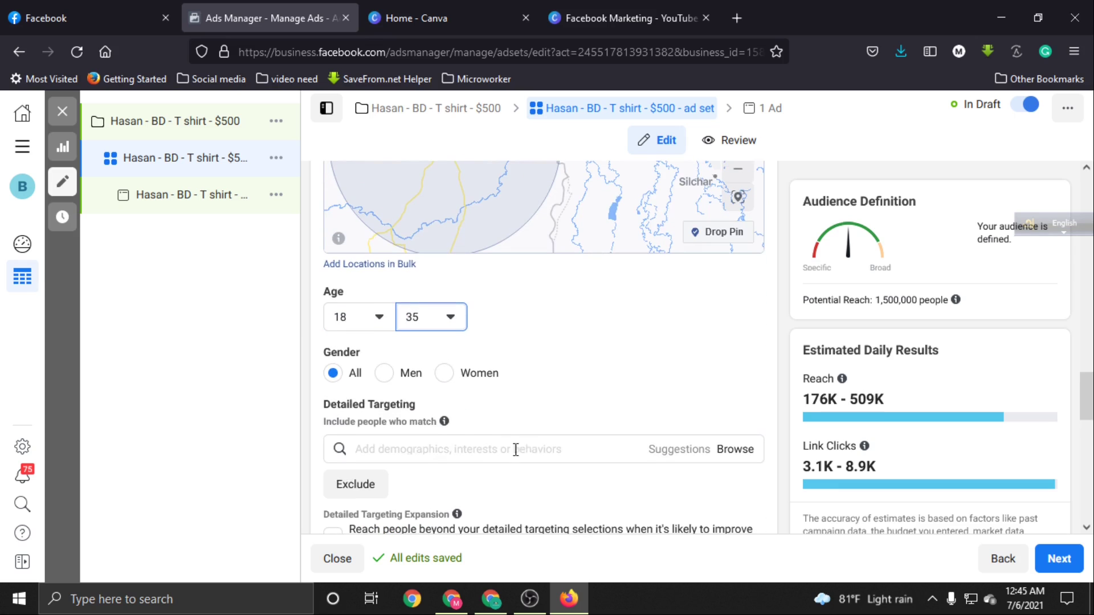
pyautogui.scroll(-2, 516, 424)
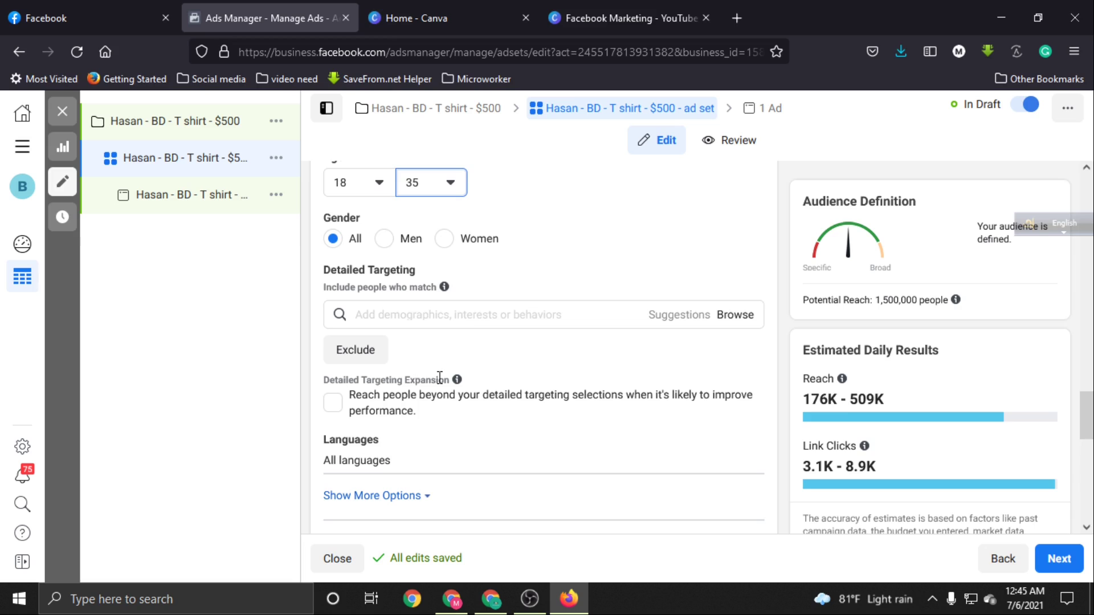
pyautogui.scroll(-1, 439, 379)
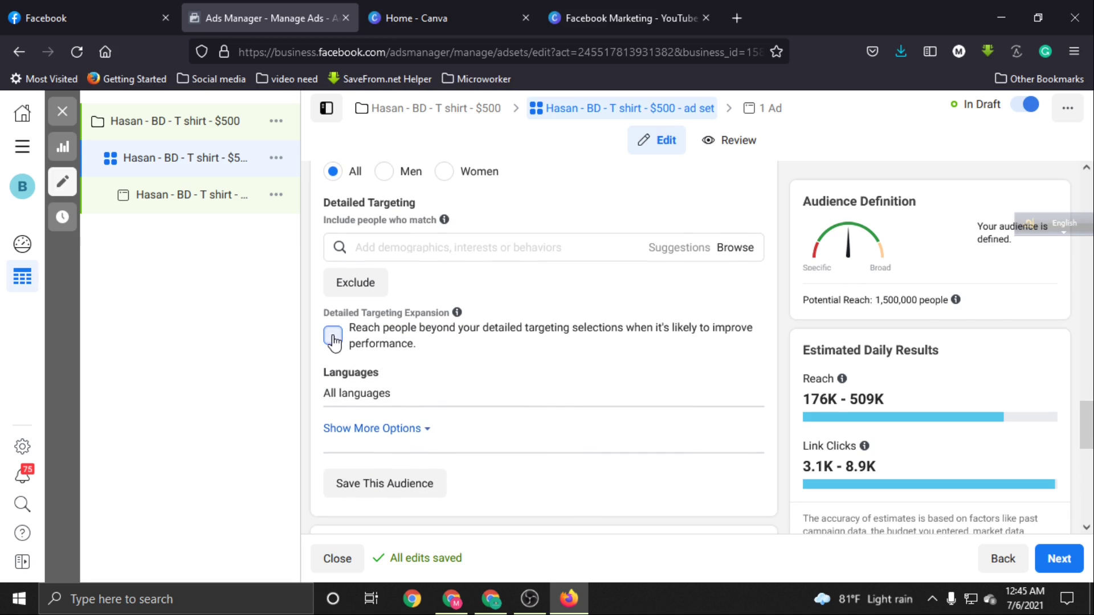
pyautogui.click(333, 337)
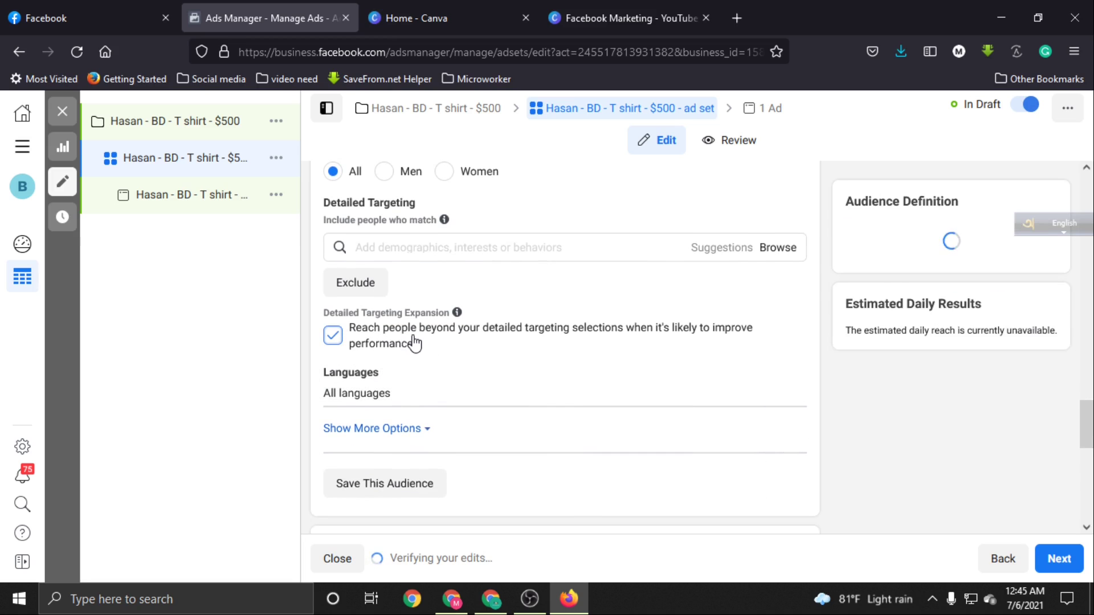
# Turn detailed targeting expansion off and back on to compare the audience's potential reach
pyautogui.scroll(-2, 531, 387)
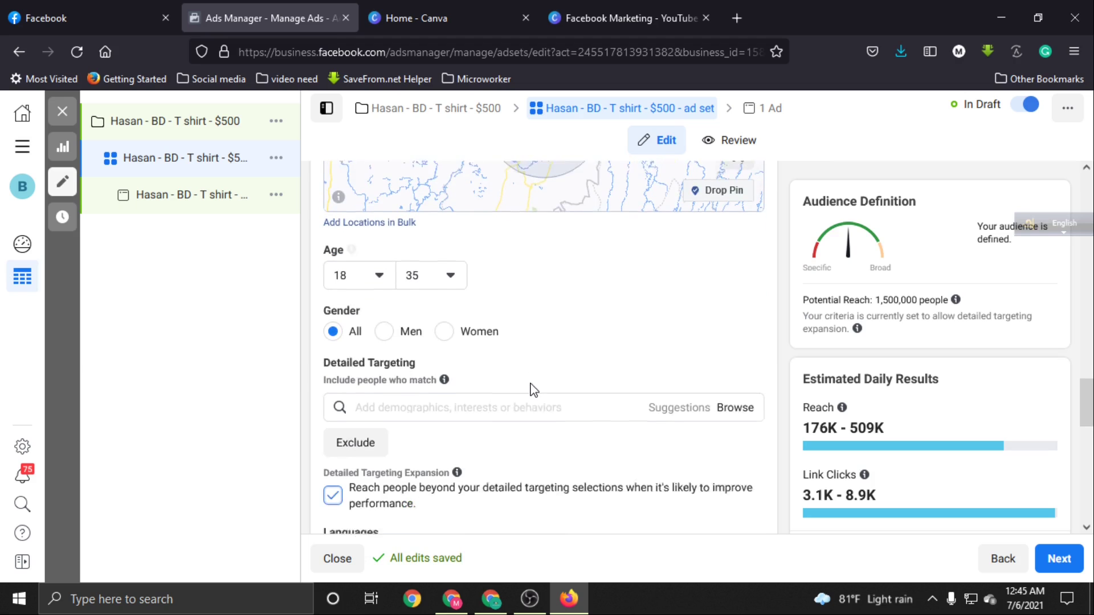
pyautogui.scroll(-2, 446, 405)
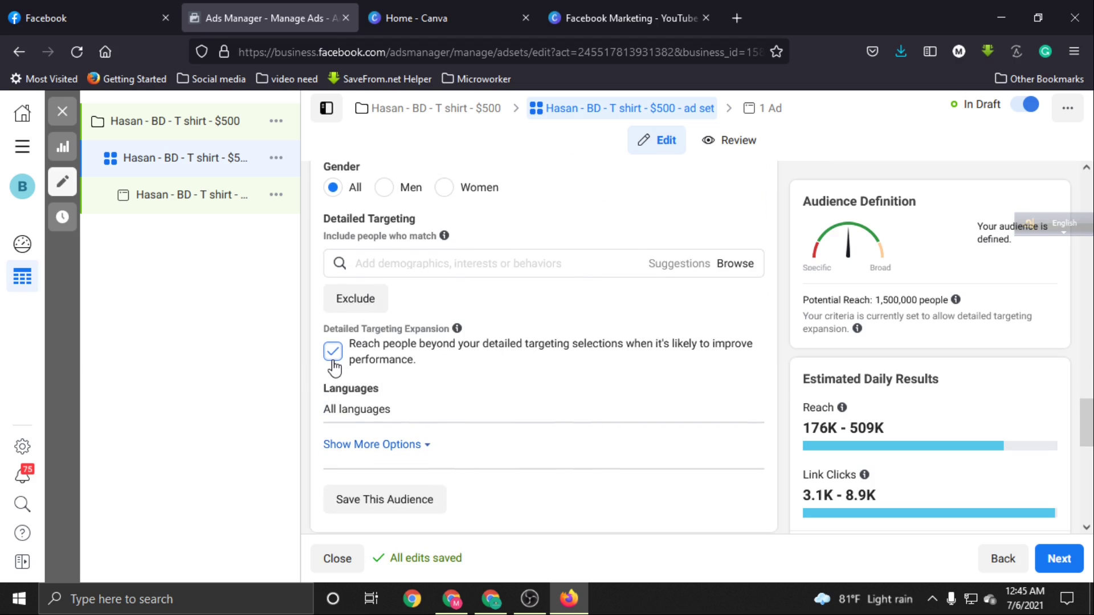
pyautogui.click(333, 361)
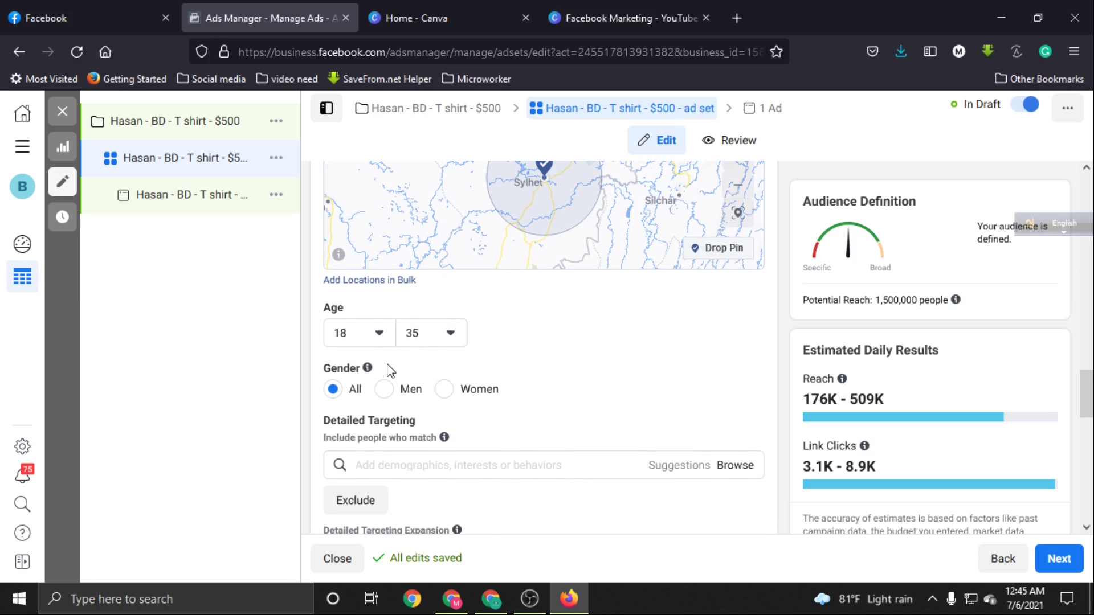
pyautogui.scroll(-2, 388, 377)
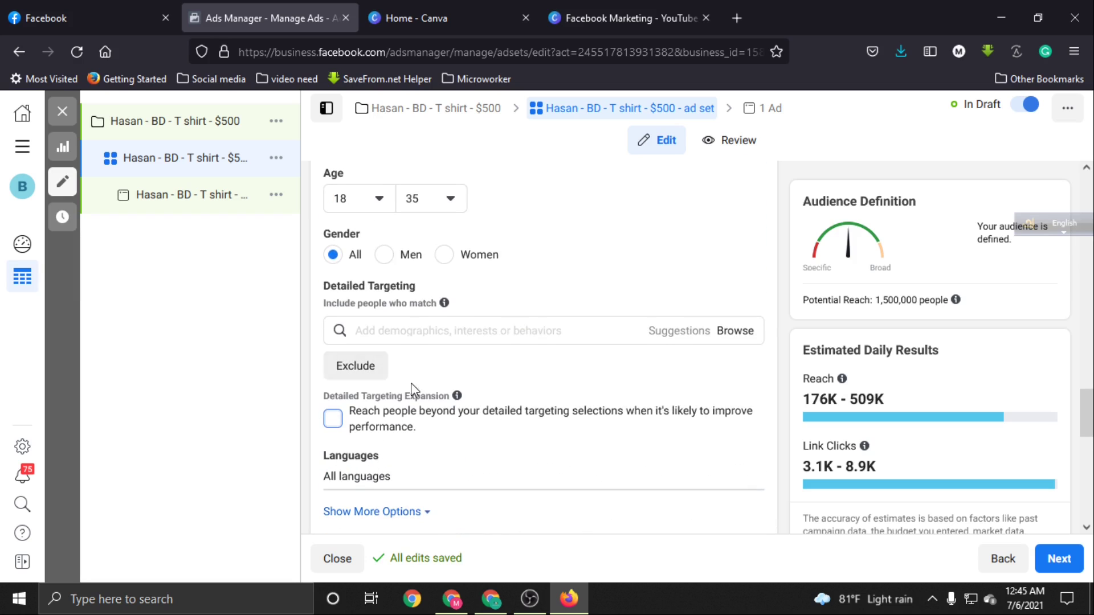
pyautogui.click(337, 423)
# Expand the additional audience options and review the connections, placements and delivery settings
pyautogui.scroll(4, 440, 420)
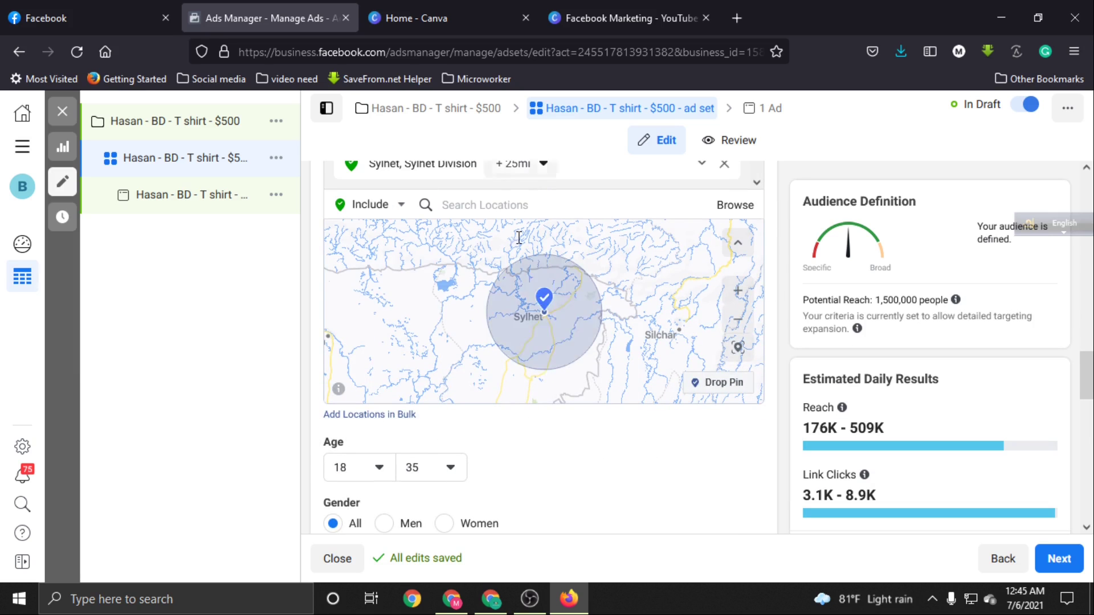
pyautogui.scroll(-2, 541, 439)
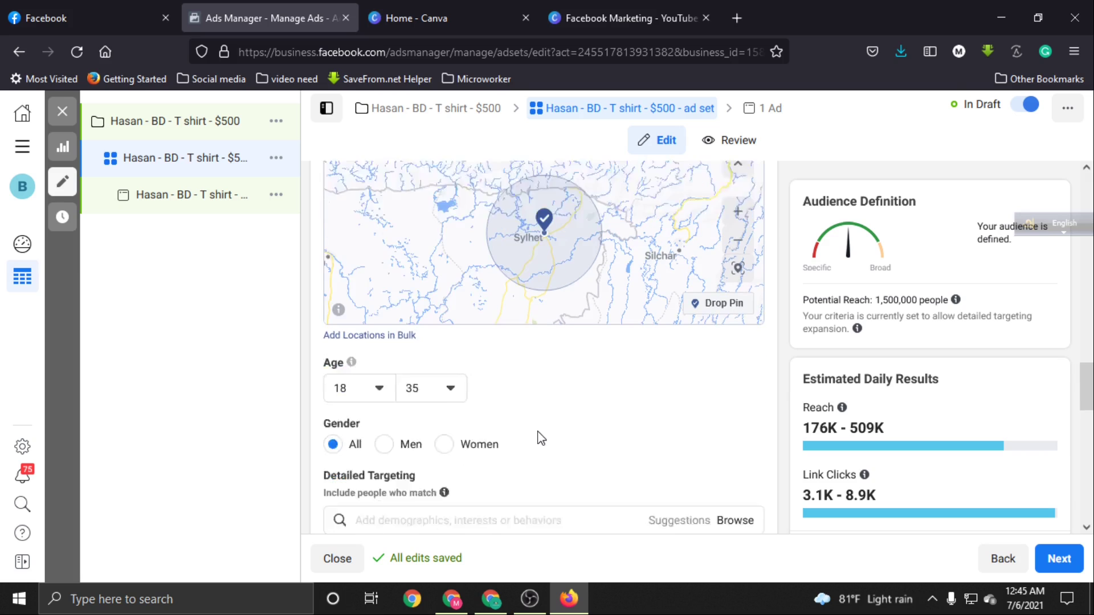
pyautogui.scroll(-6, 540, 438)
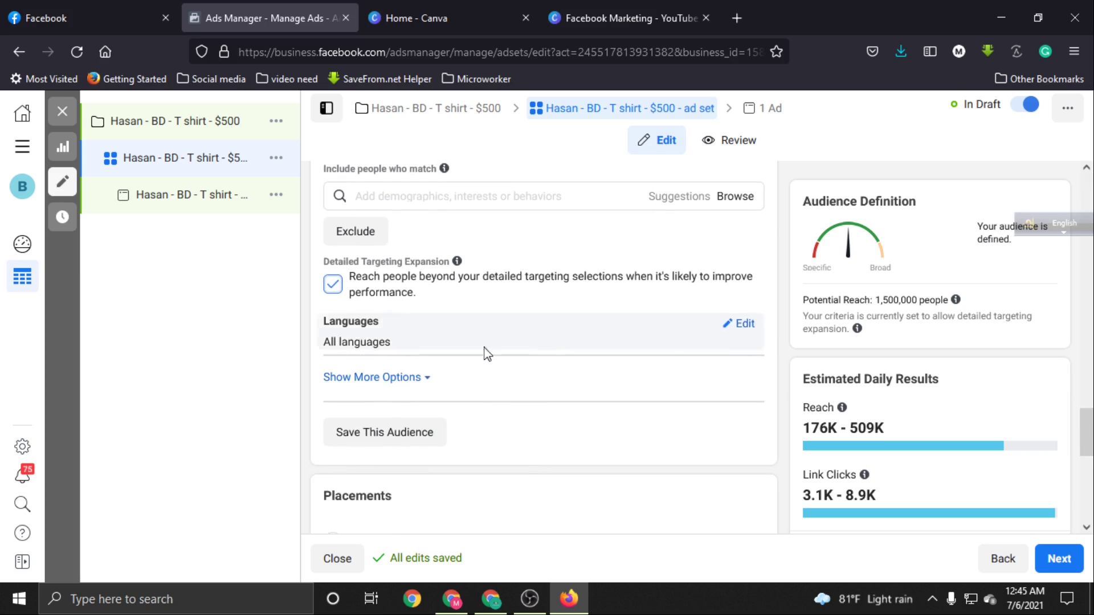
pyautogui.click(401, 381)
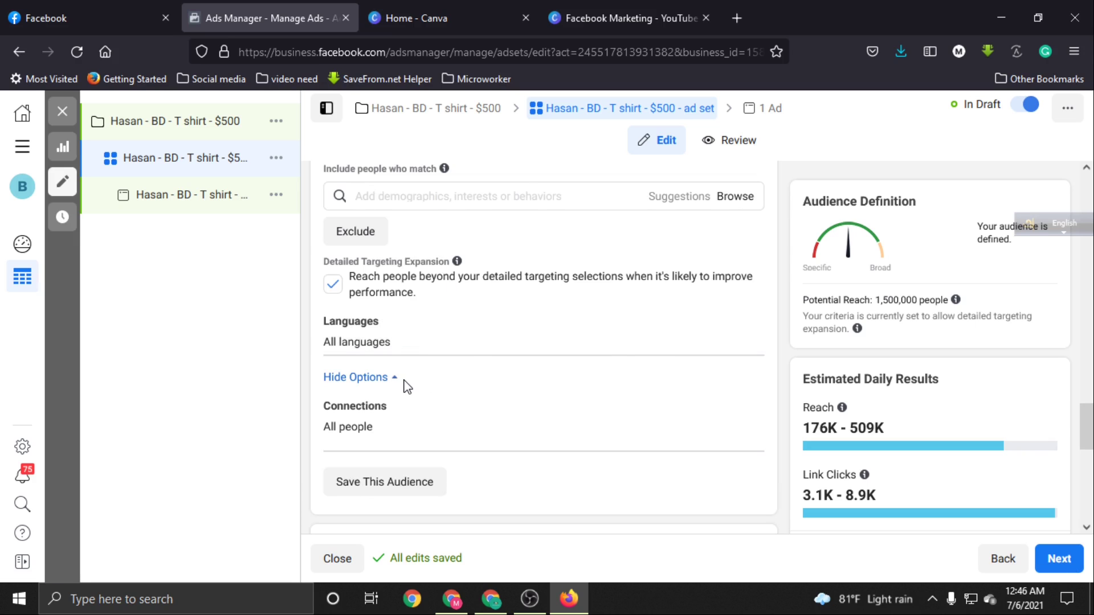
pyautogui.scroll(-5, 521, 416)
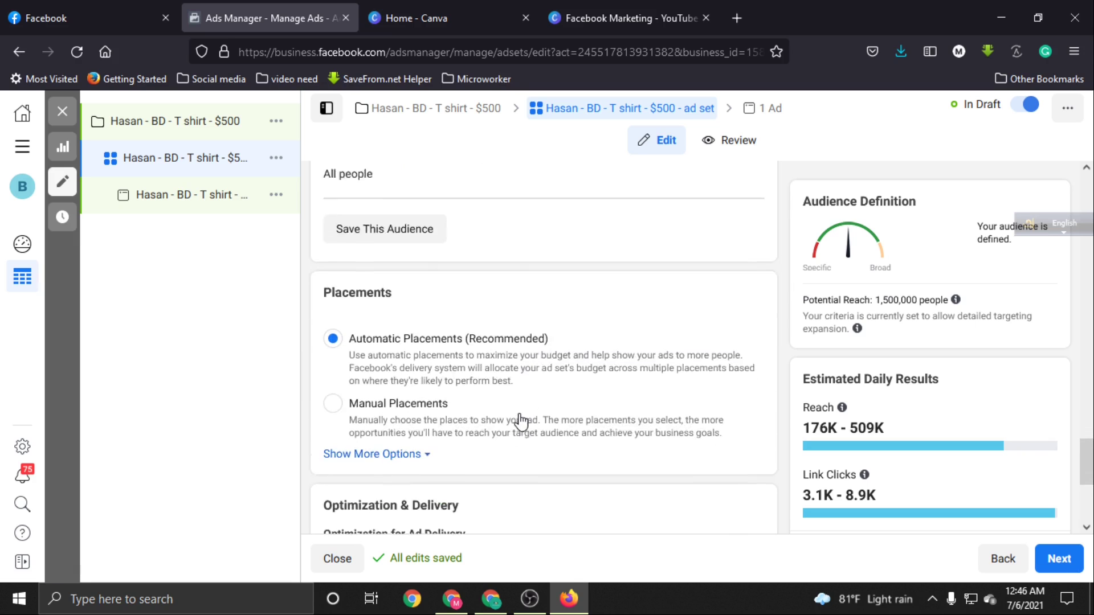
pyautogui.scroll(-4, 521, 421)
pyautogui.scroll(14, 513, 415)
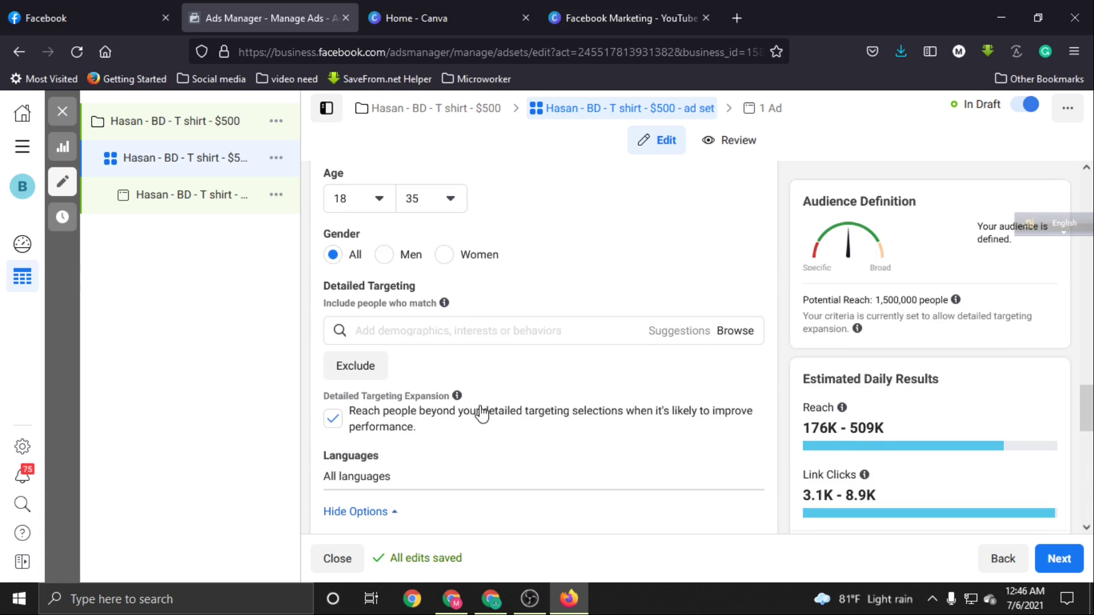
# Search the detailed targeting options and add the T-shirt interest to the audience
pyautogui.click(454, 330)
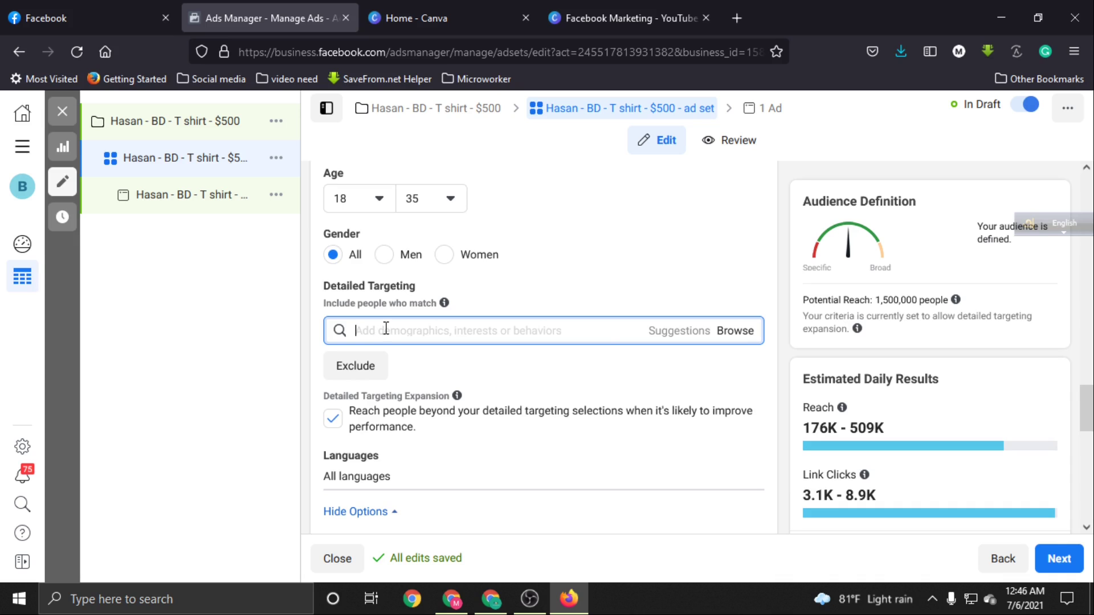
pyautogui.write('ts')
pyautogui.press('BackSpace')
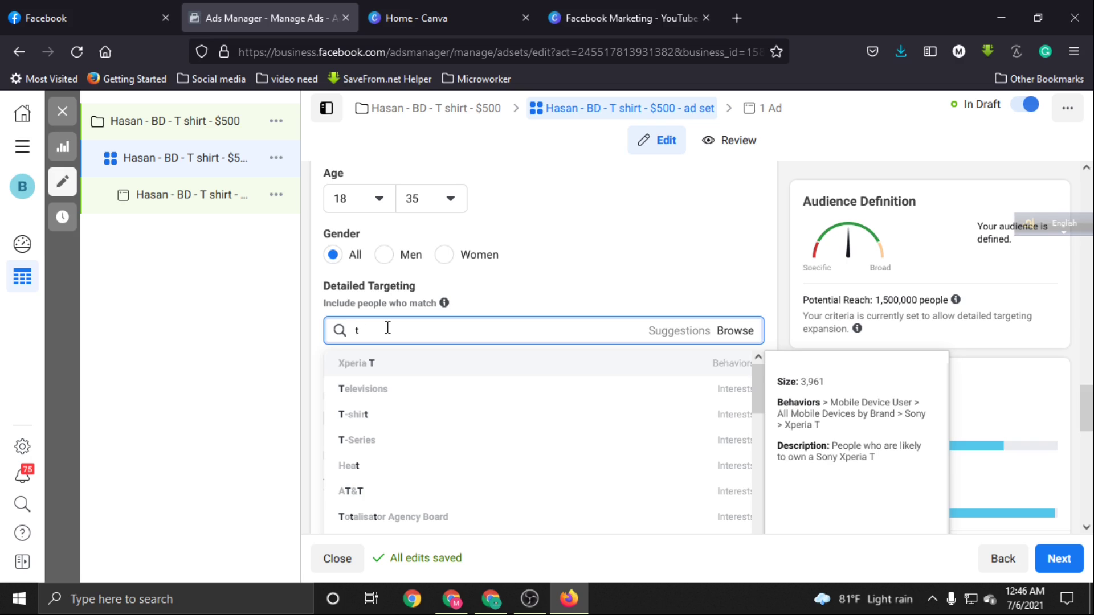
pyautogui.click(374, 419)
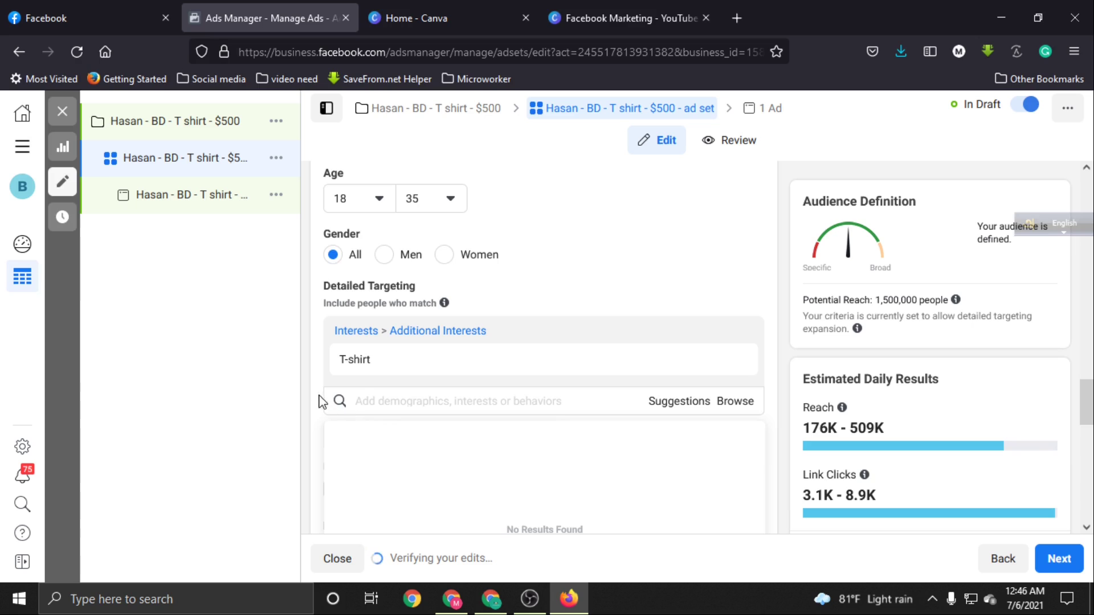
# Compare the potential reach for the T-shirt interest with detailed targeting expansion off and on, leaving it enabled, and view the interest's details
pyautogui.scroll(-2, 354, 393)
pyautogui.moveTo(391, 377)
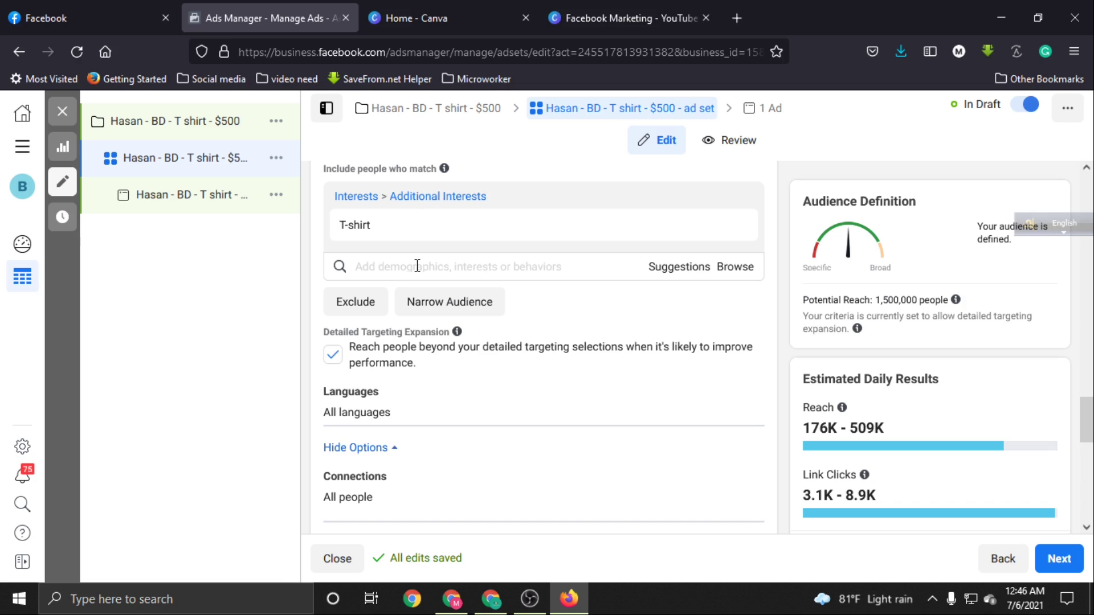
pyautogui.click(337, 356)
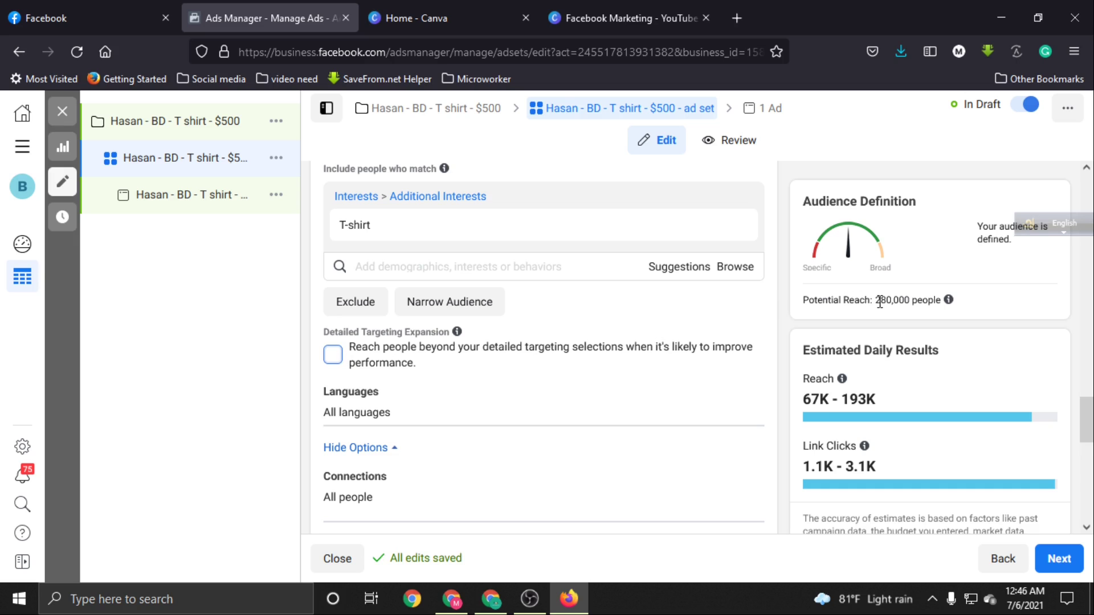
pyautogui.click(337, 359)
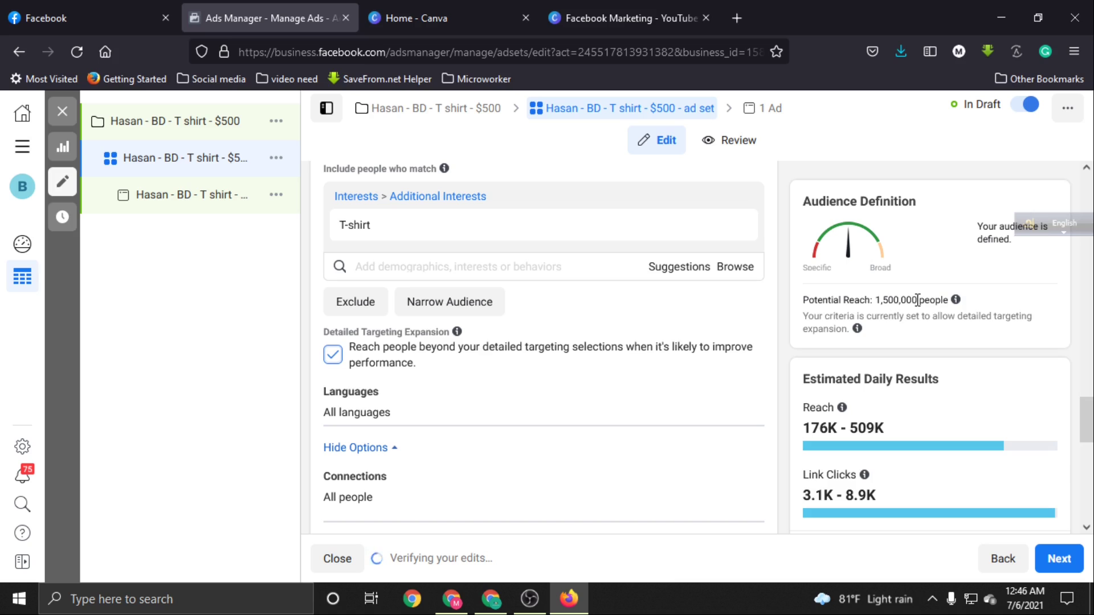
pyautogui.moveTo(367, 237)
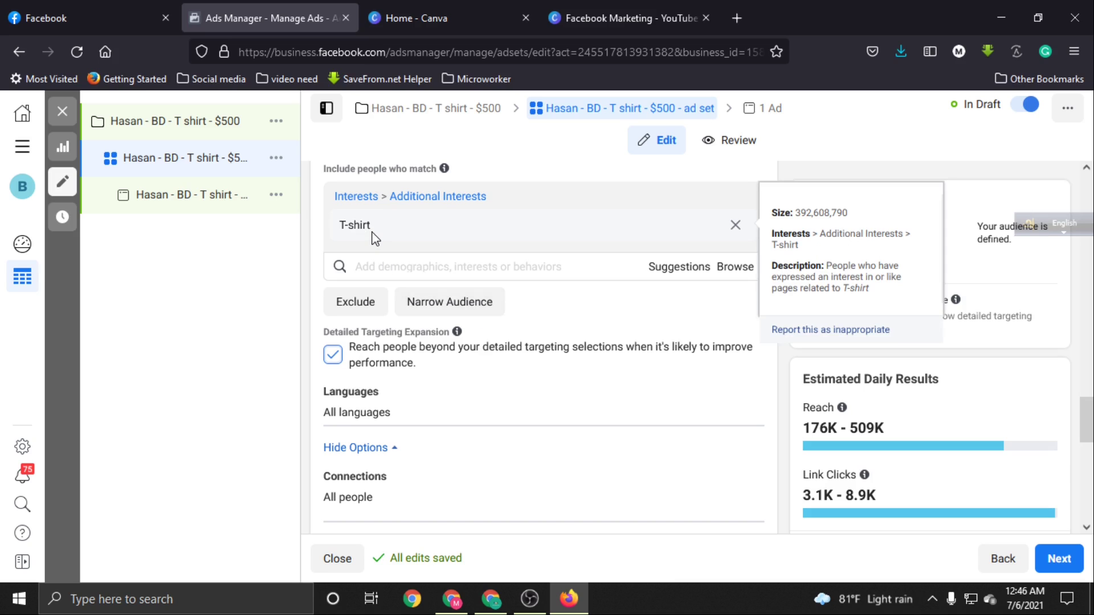
# Toggle detailed targeting expansion off and on again to check how it affects the T-shirt audience's size and estimated daily results
pyautogui.click(340, 361)
pyautogui.moveTo(345, 238)
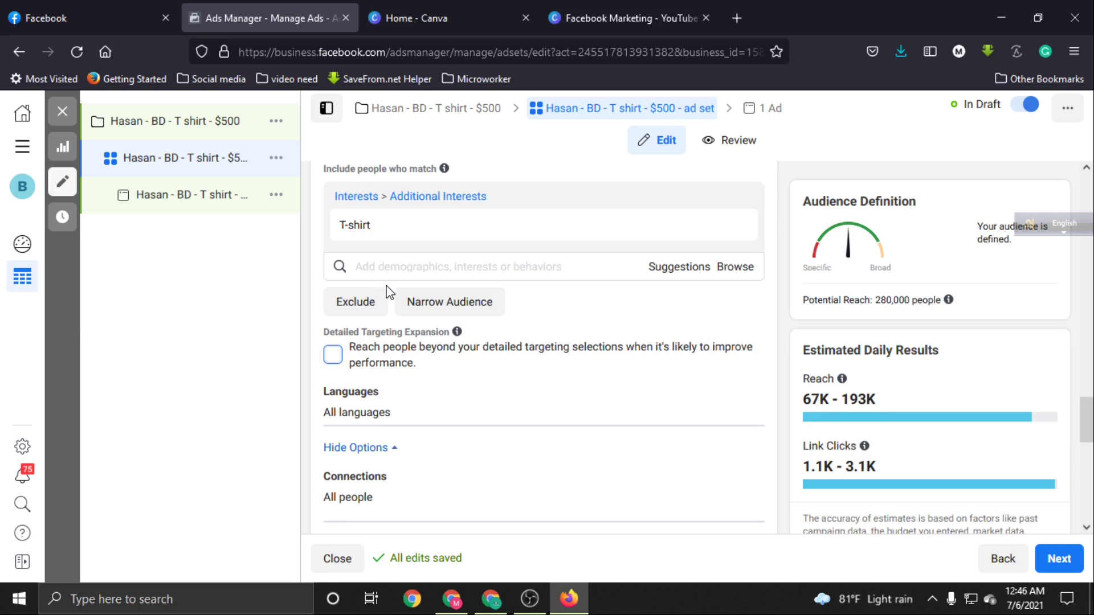
pyautogui.click(334, 355)
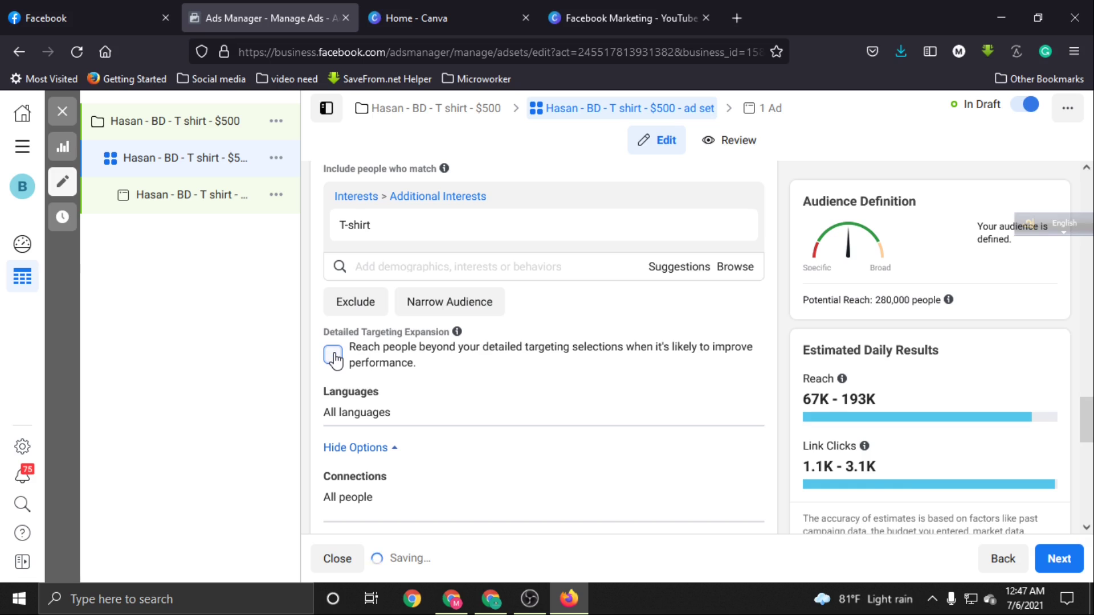
# Switch the ad set to manual placements and exclude the Instagram and Audience Network platforms
pyautogui.scroll(-2, 365, 354)
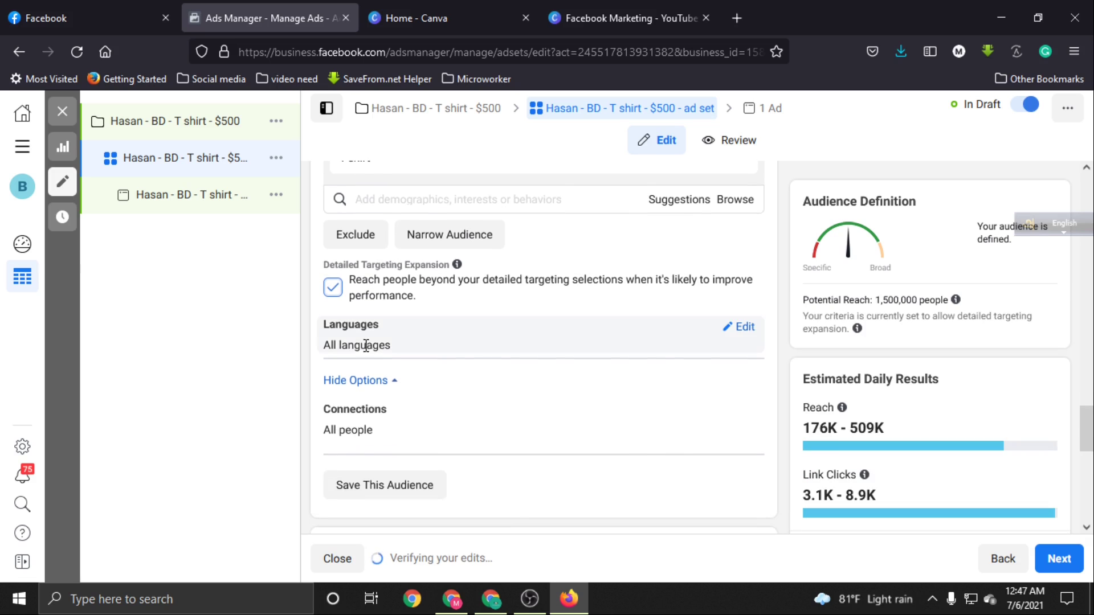
pyautogui.scroll(-4, 359, 342)
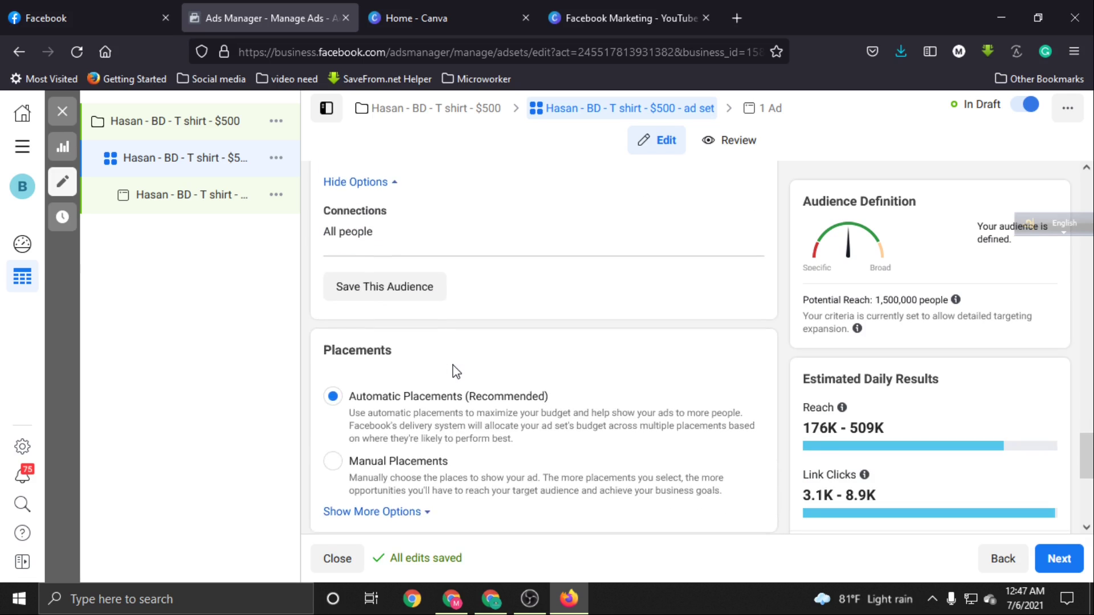
pyautogui.scroll(-6, 504, 341)
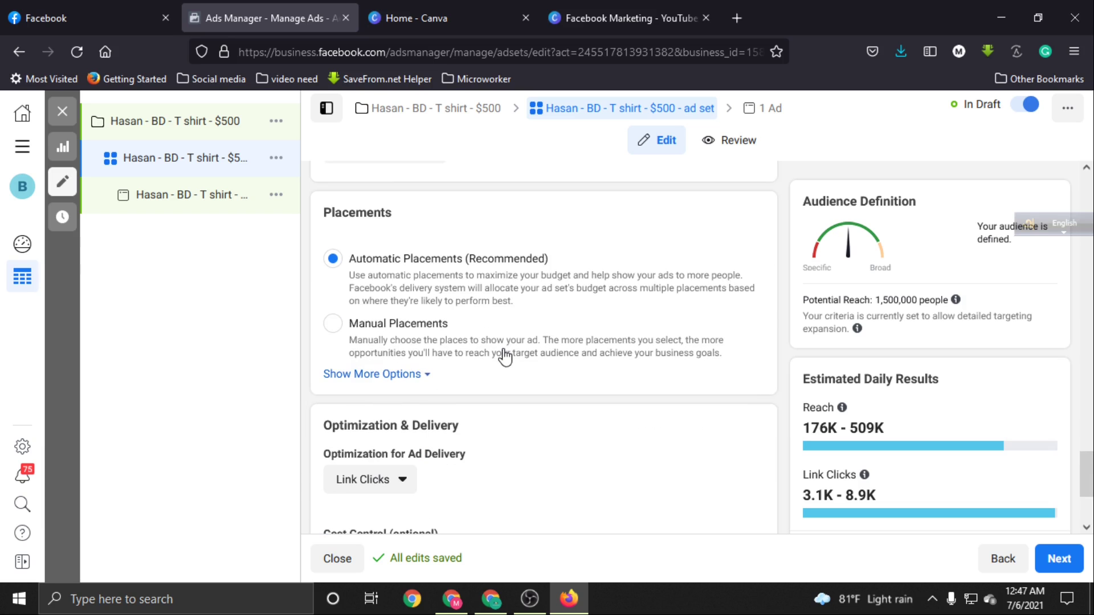
pyautogui.click(334, 329)
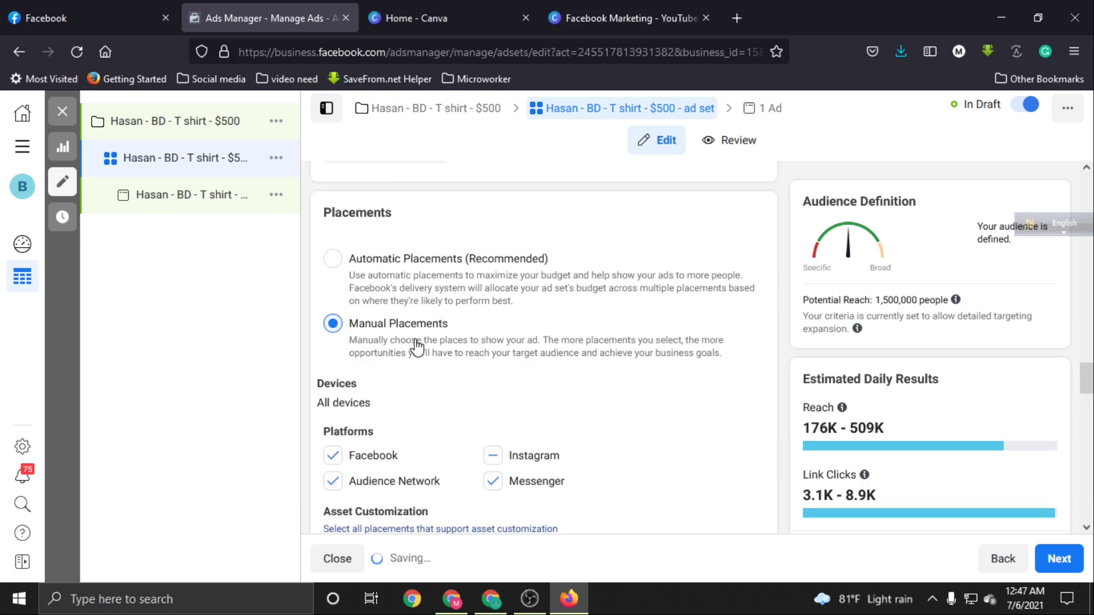
pyautogui.scroll(-6, 419, 345)
pyautogui.scroll(-2, 434, 394)
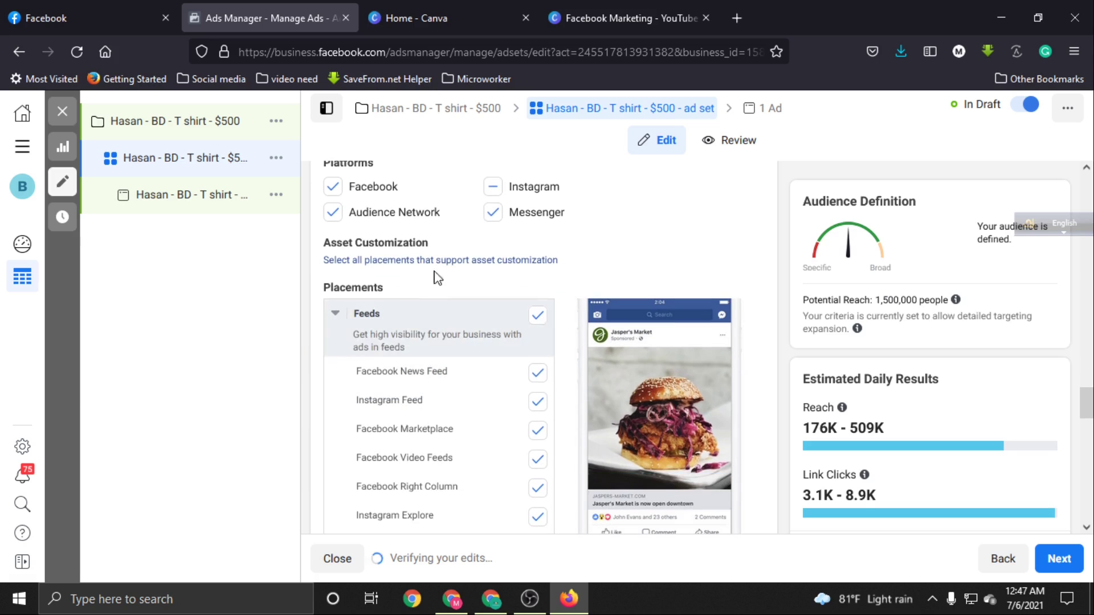
pyautogui.click(494, 186)
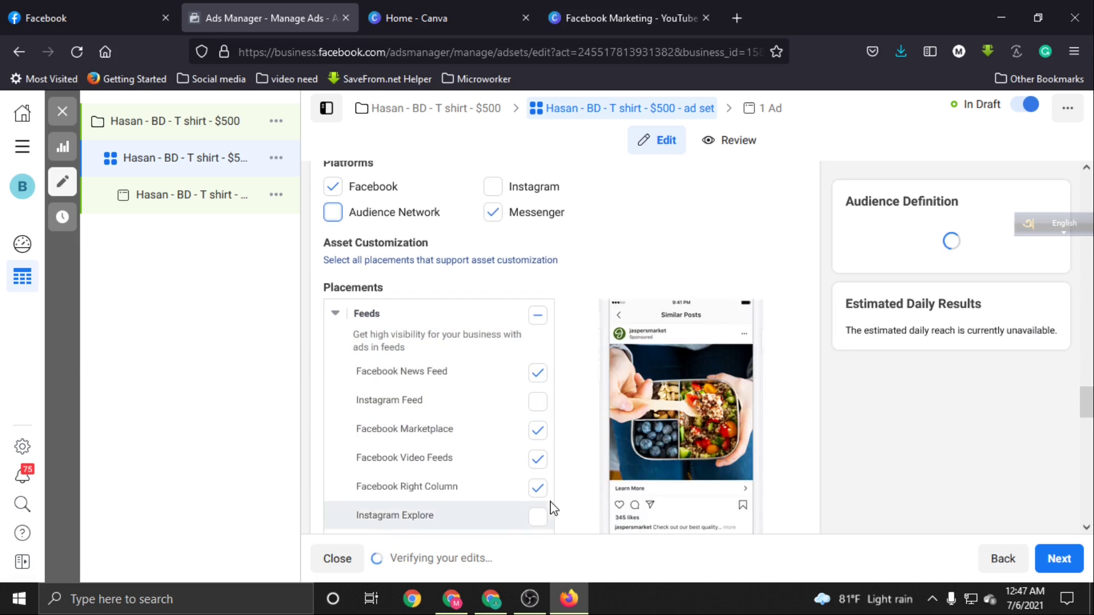
pyautogui.scroll(-3, 552, 508)
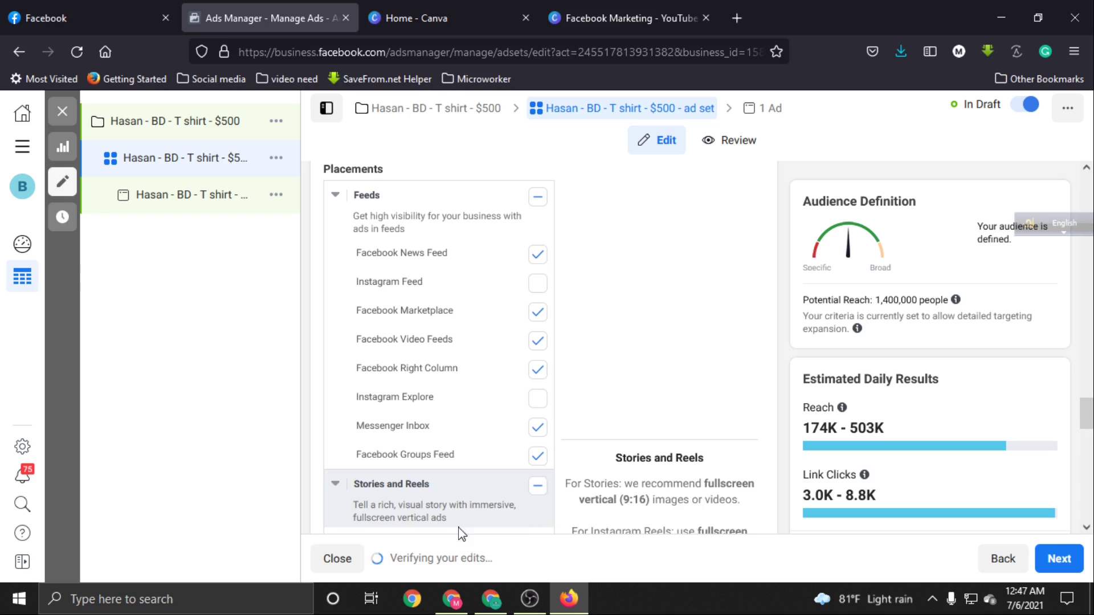
# Continue to the ad level and check the available Facebook Pages, keeping Best selling Product Review USA as the identity
pyautogui.click(1057, 559)
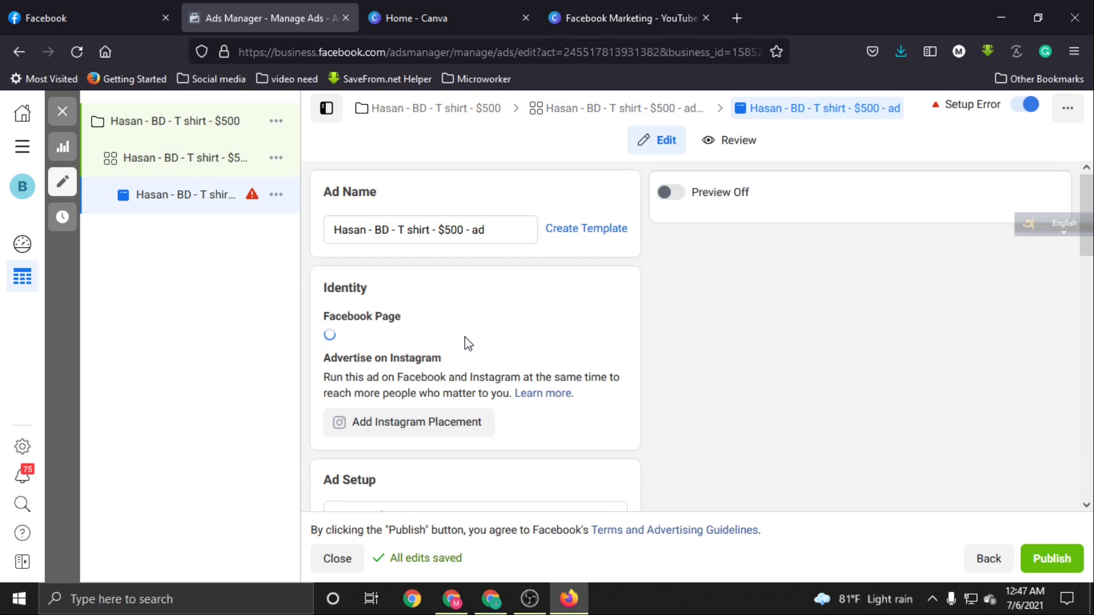
pyautogui.scroll(-2, 450, 314)
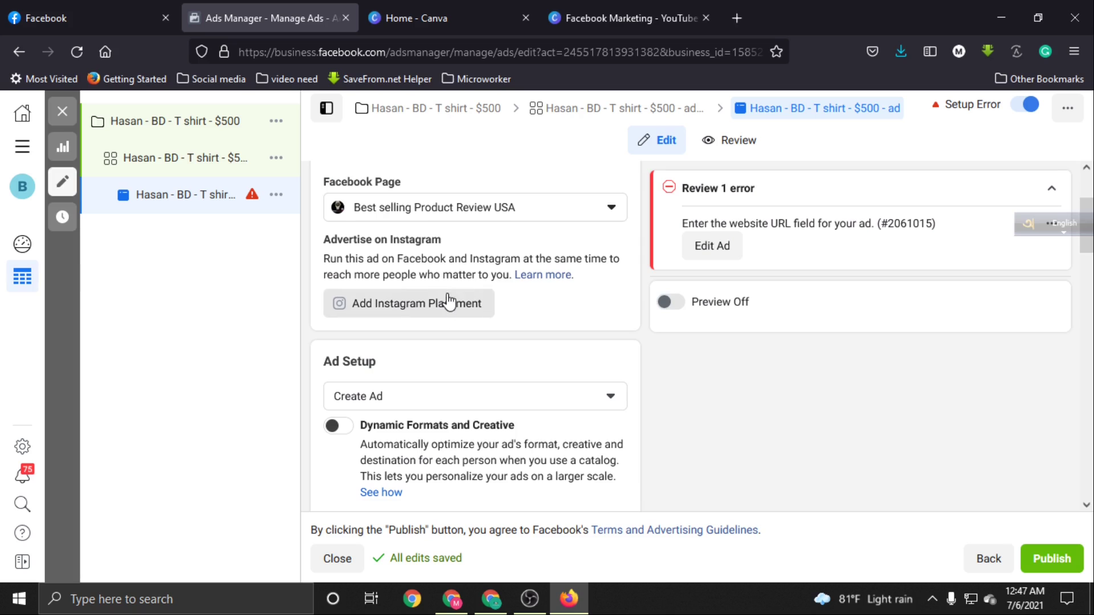
pyautogui.click(442, 209)
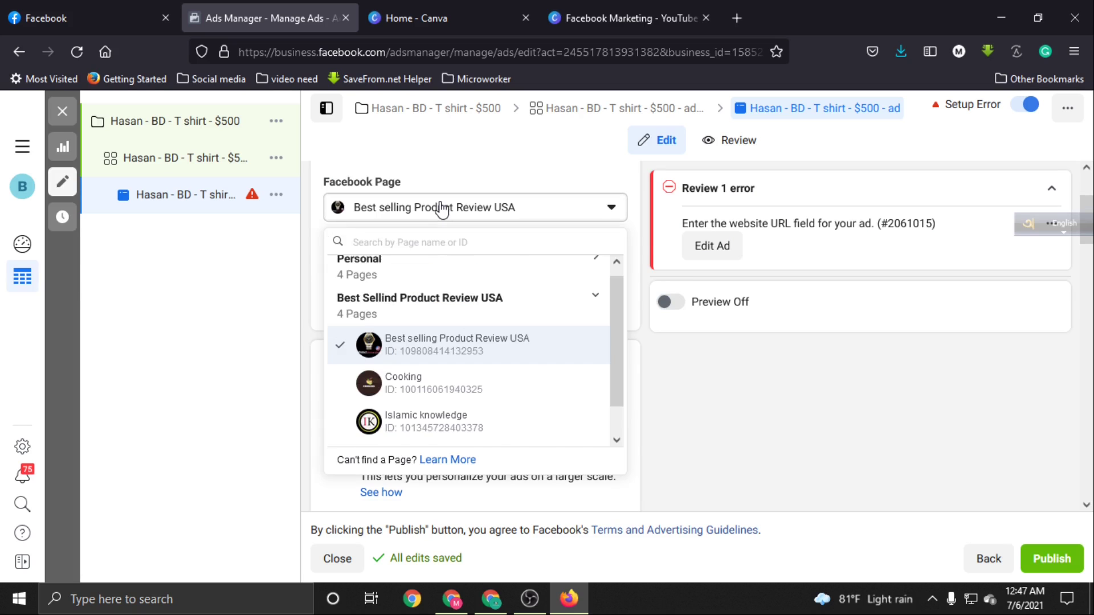
pyautogui.click(441, 209)
pyautogui.scroll(-3, 445, 348)
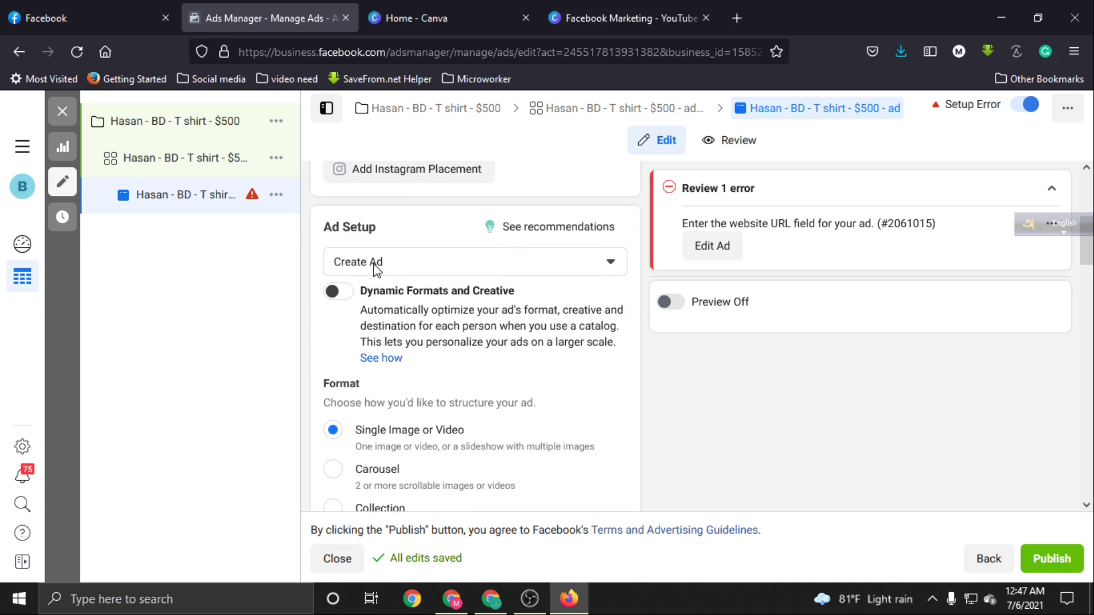
# Set the ad setup to Use Existing Post and choose the black cow photo post from Jul 3, 2021 as the creative
pyautogui.click(414, 268)
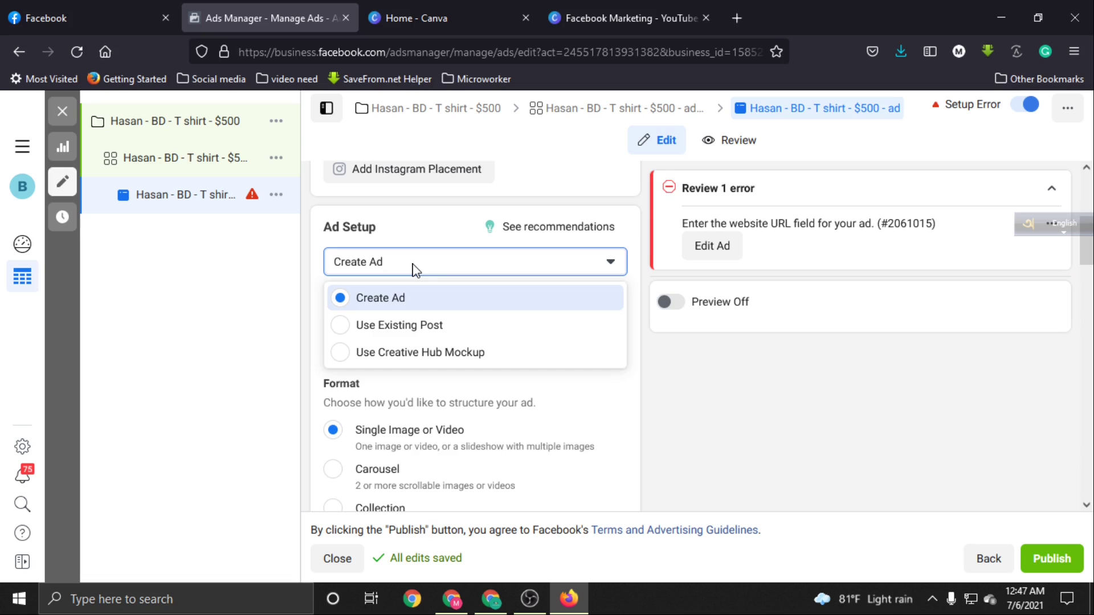
pyautogui.click(412, 268)
pyautogui.click(412, 267)
pyautogui.click(377, 326)
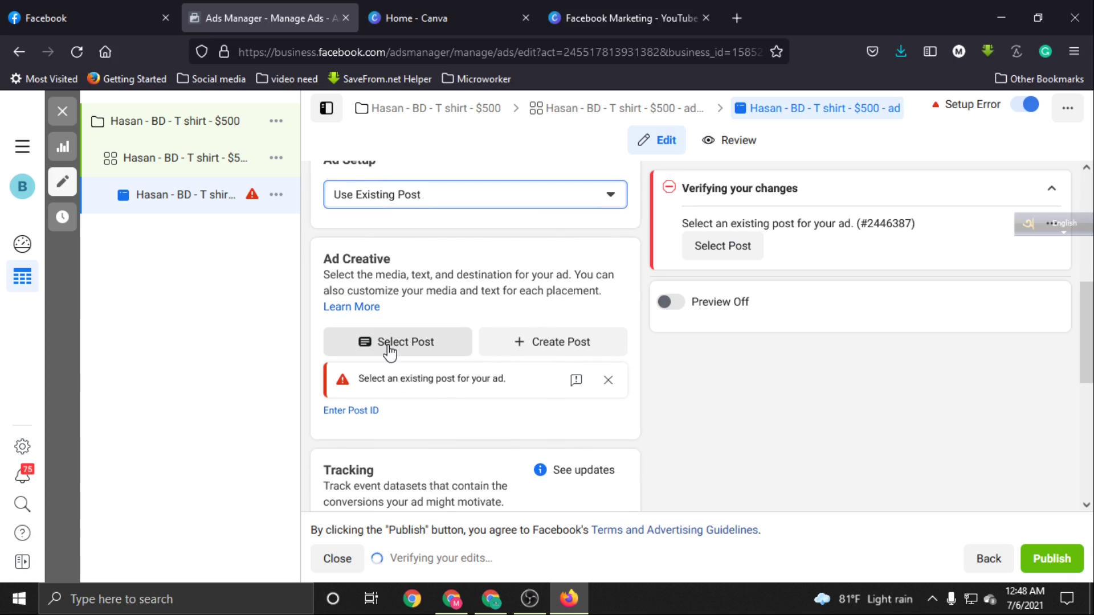
pyautogui.click(388, 349)
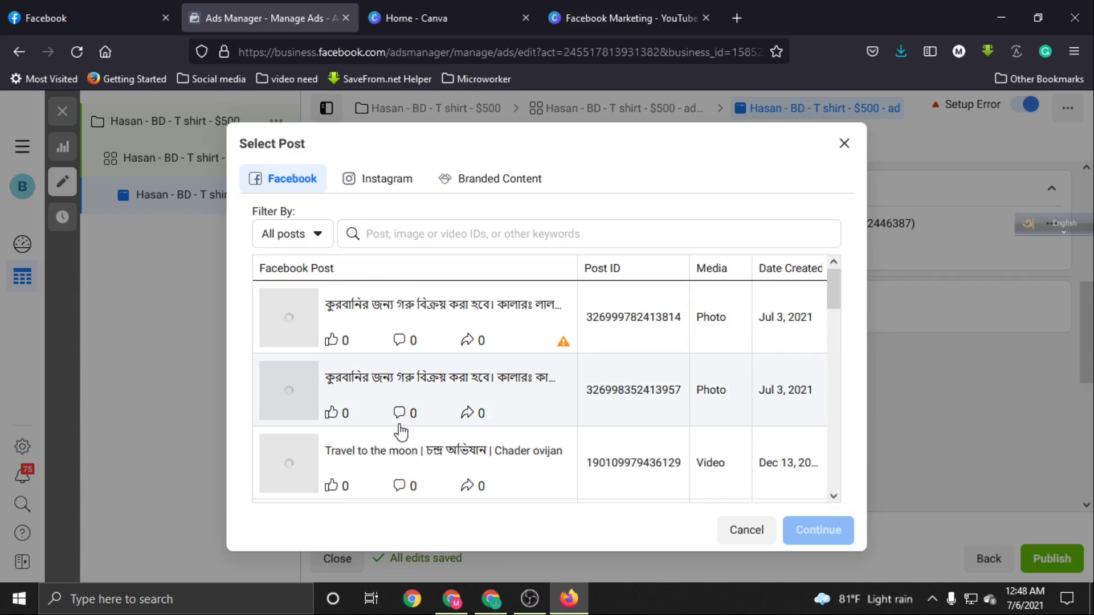
pyautogui.click(376, 397)
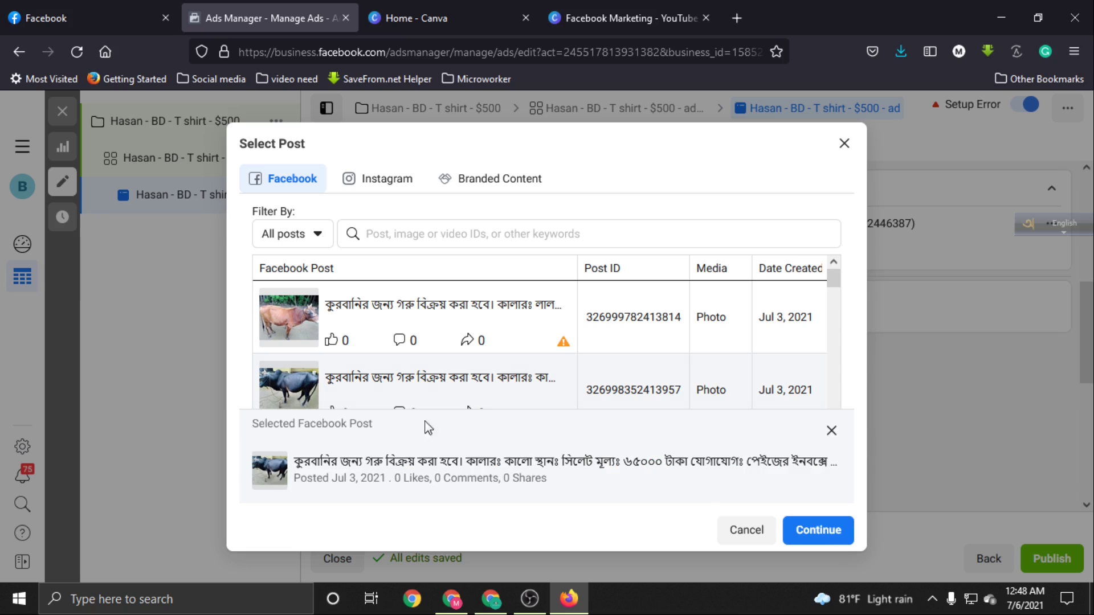
pyautogui.click(816, 530)
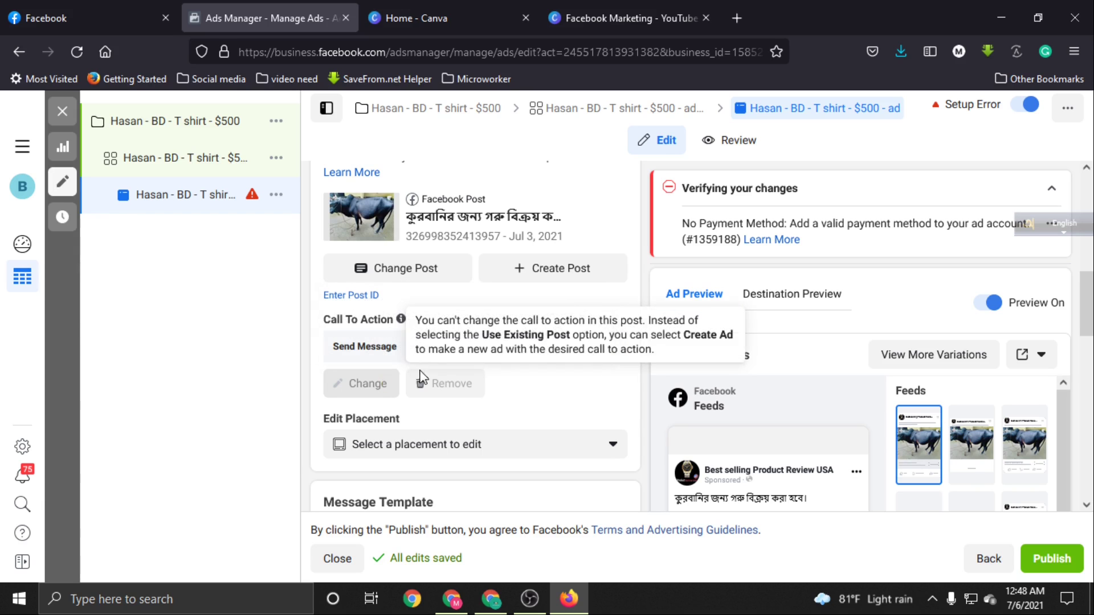
# Review the ad's preview, tracking settings, call to action and the placements available for editing
pyautogui.scroll(-12, 492, 381)
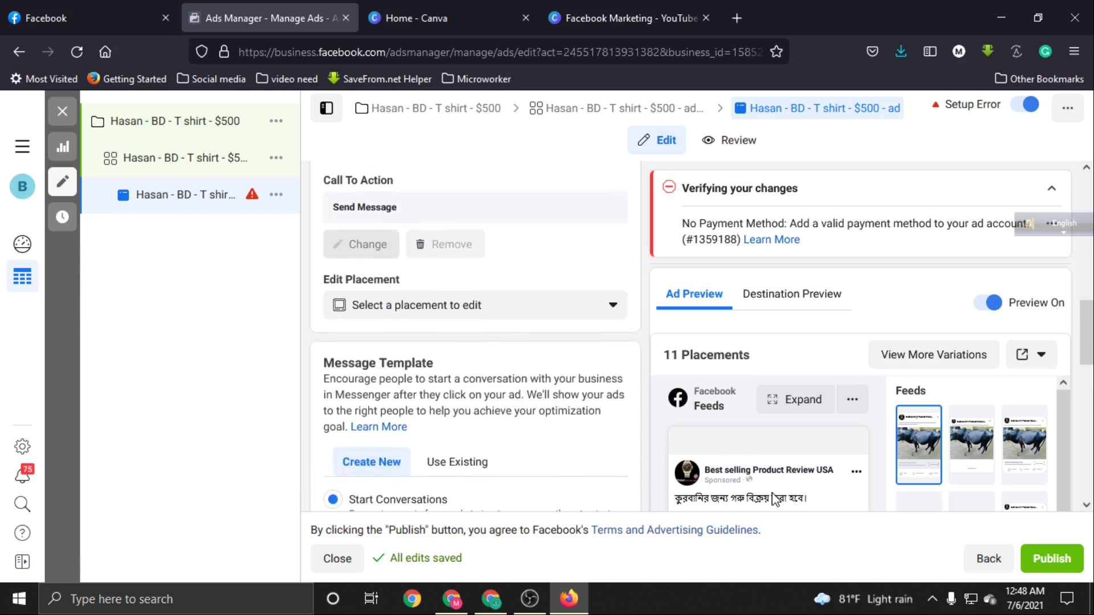
pyautogui.scroll(-4, 1026, 427)
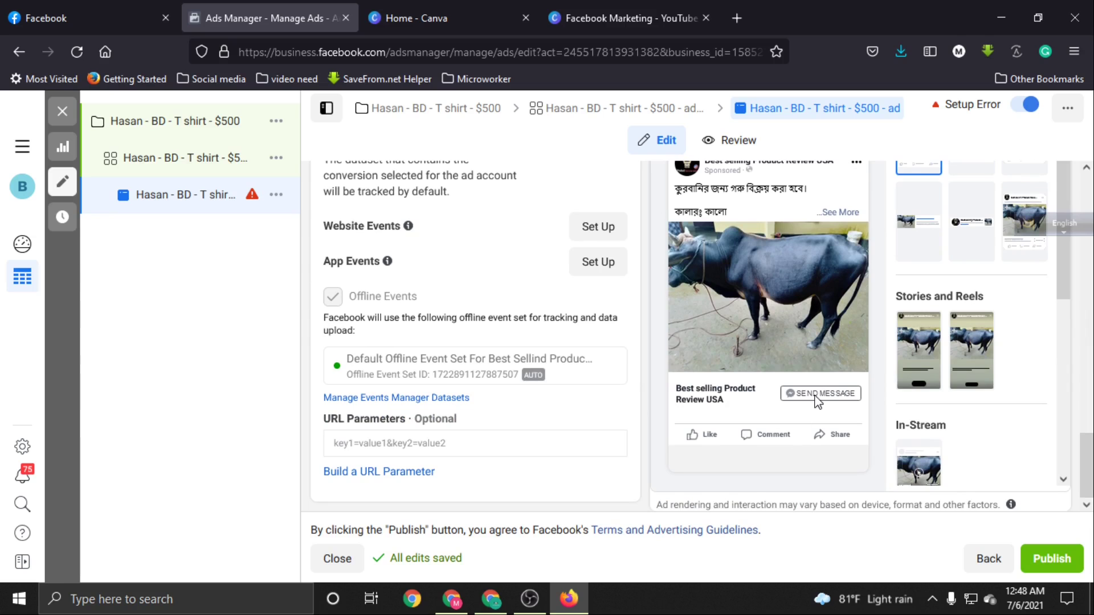
pyautogui.scroll(6, 385, 410)
pyautogui.scroll(5, 392, 336)
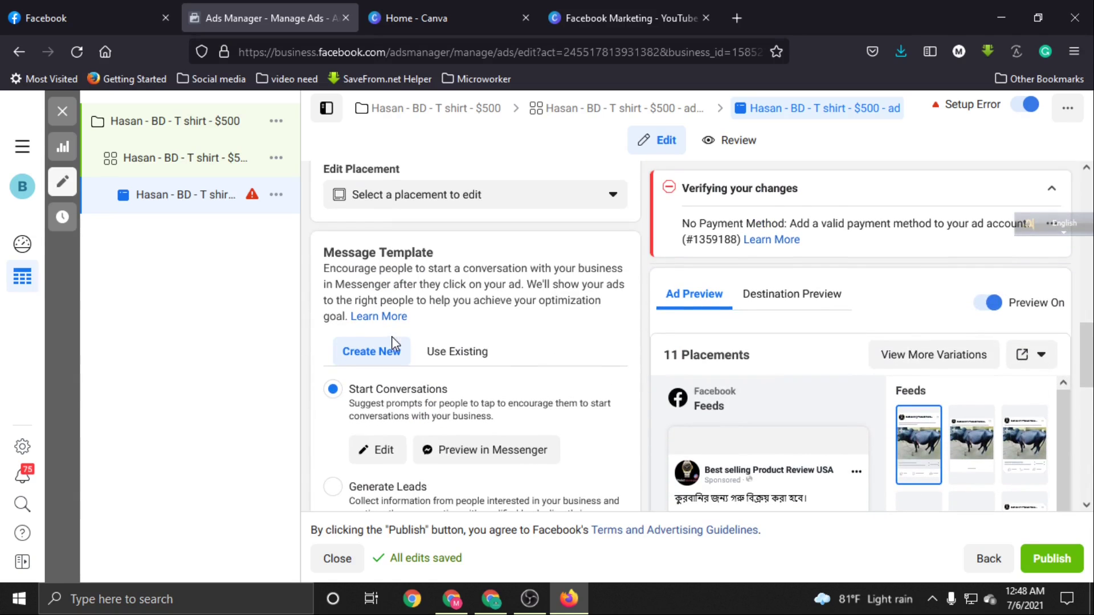
pyautogui.scroll(3, 367, 290)
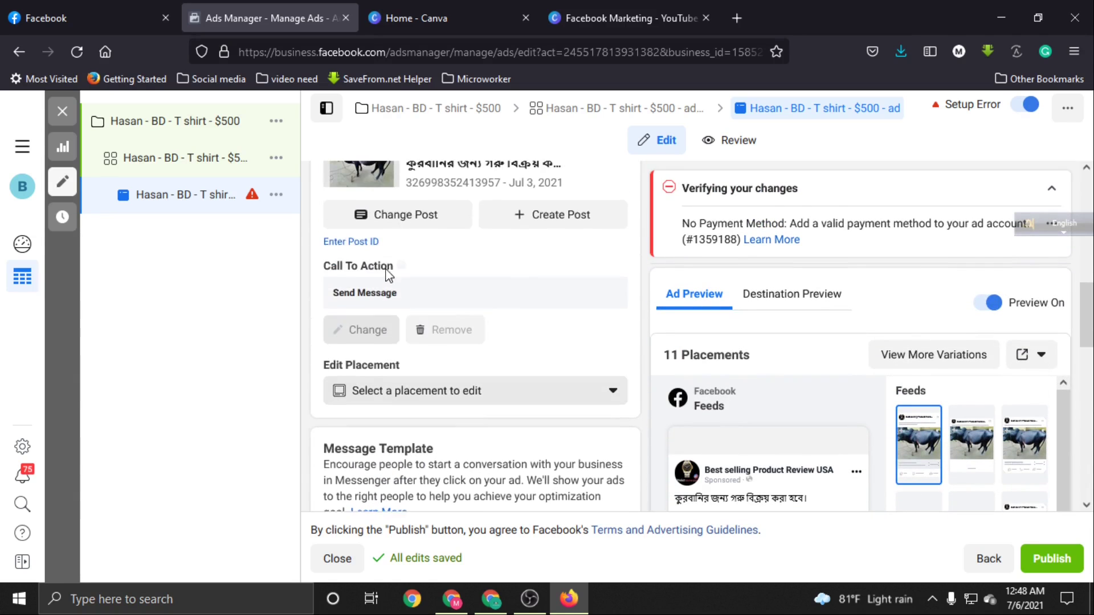
pyautogui.click(419, 402)
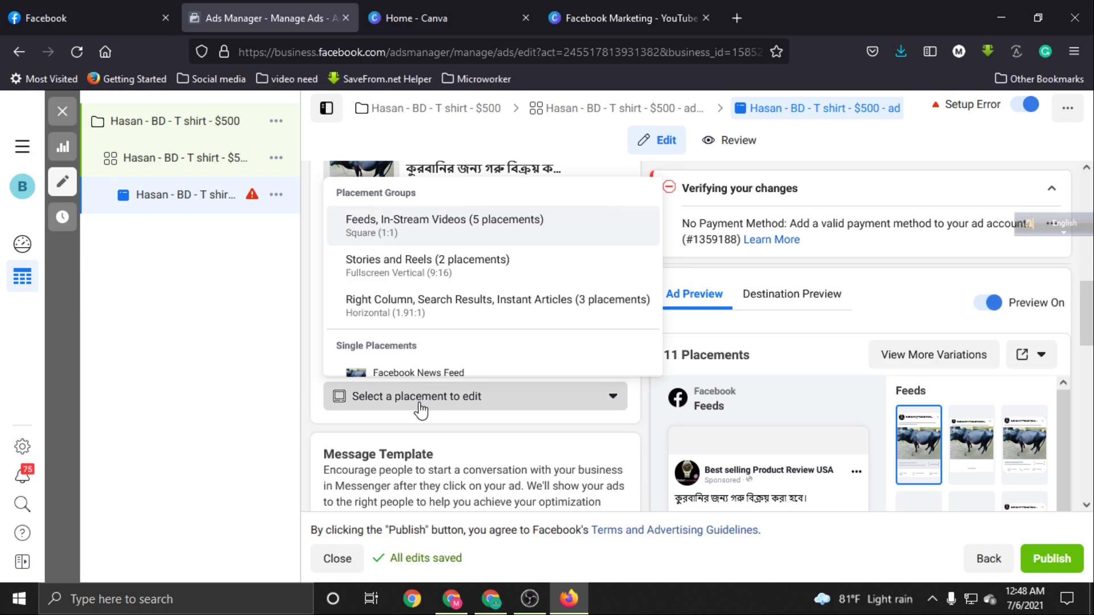
pyautogui.scroll(-4, 433, 305)
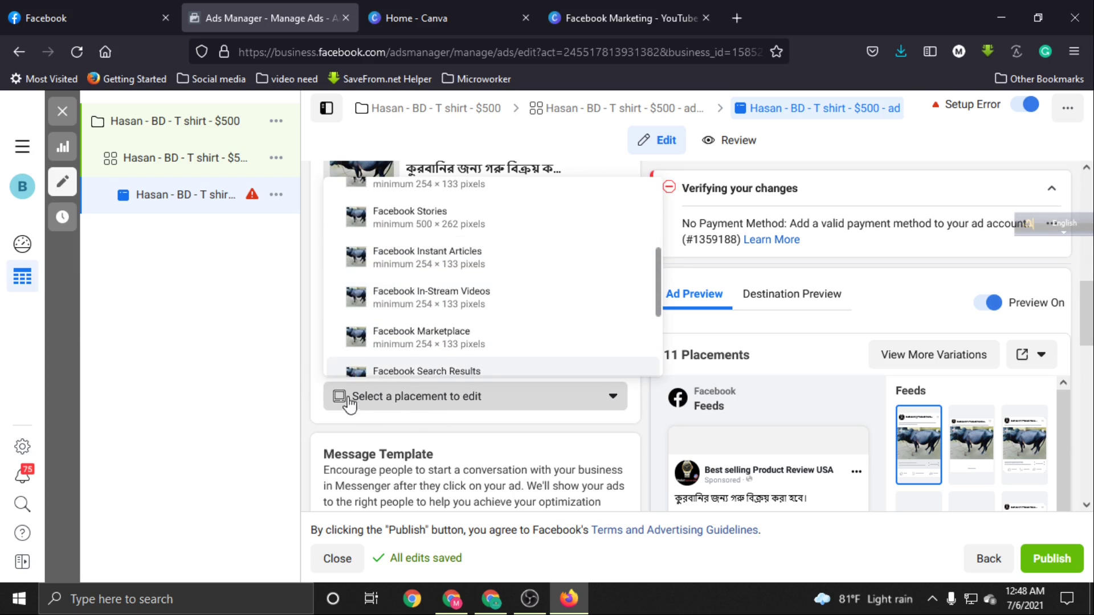
pyautogui.click(306, 378)
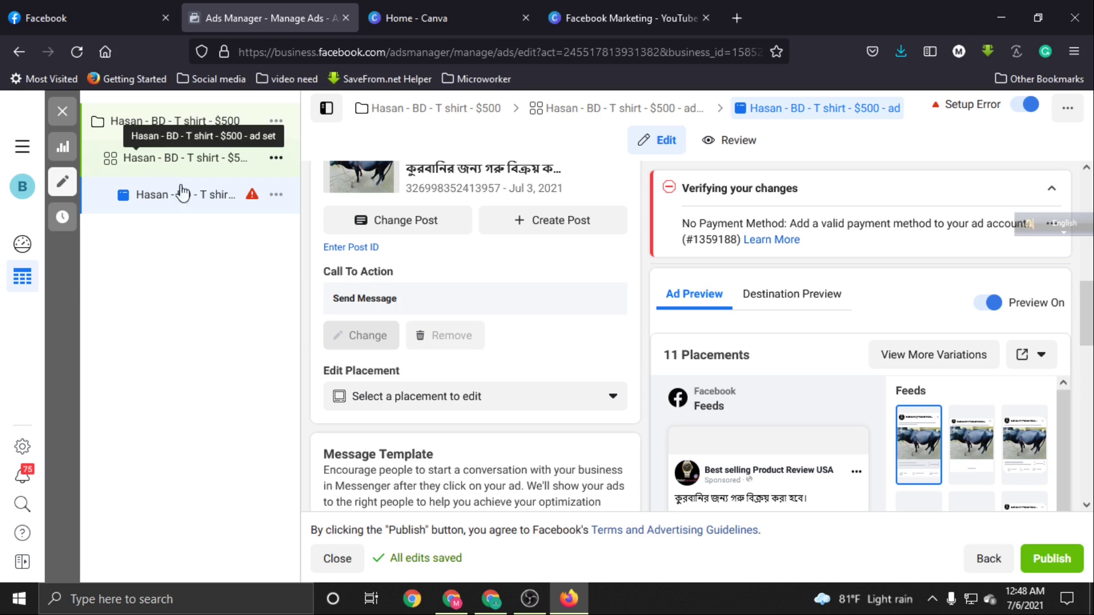
# Open the Start Conversations message template for editing and review its greeting and frequently asked questions
pyautogui.scroll(-8, 361, 473)
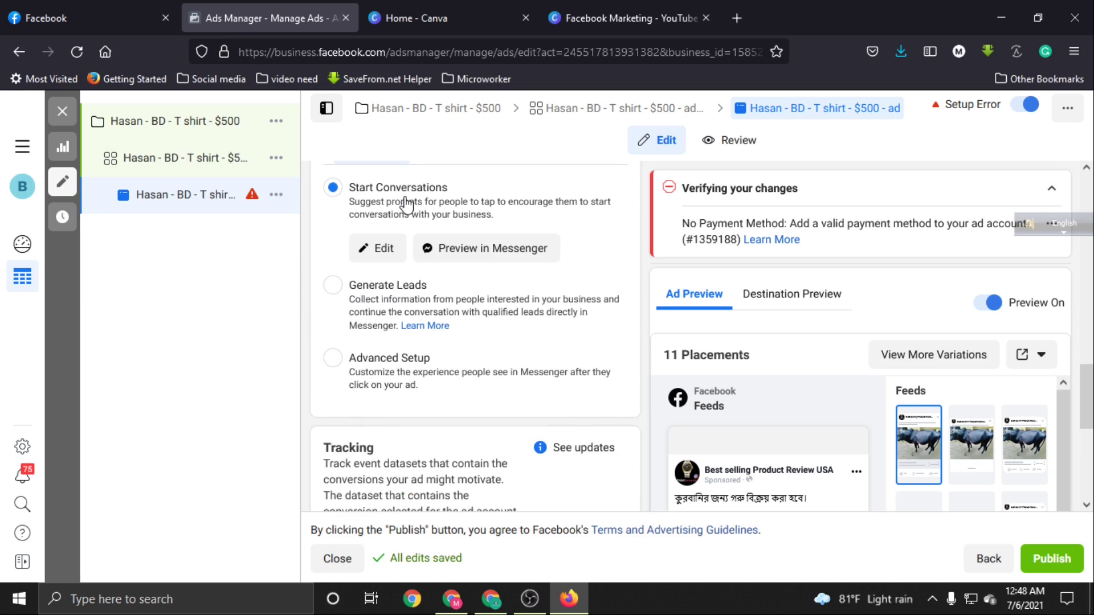
pyautogui.click(376, 249)
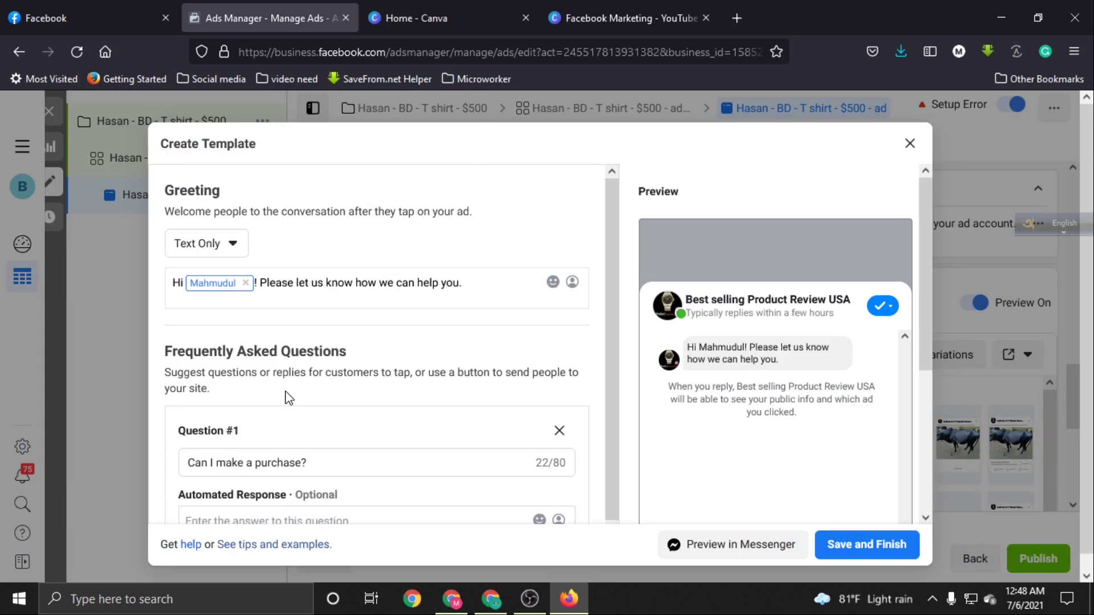
pyautogui.scroll(-3, 286, 398)
pyautogui.scroll(-2, 365, 350)
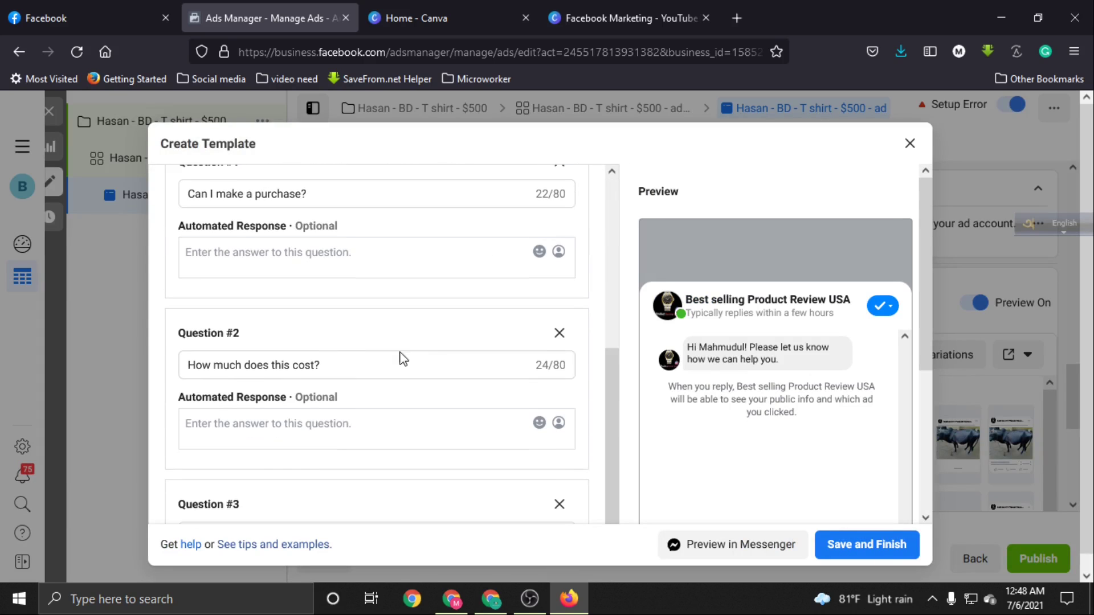
pyautogui.scroll(-3, 808, 442)
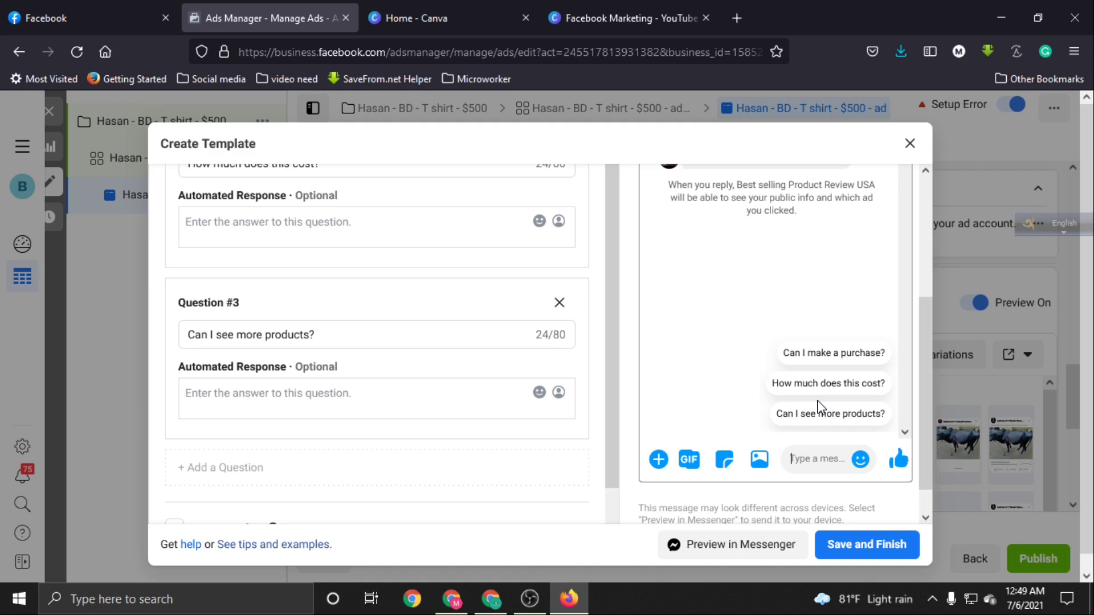
# Clear the text of Question #2 in the Start Conversations template and look over its remaining questions and save options
pyautogui.scroll(3, 819, 406)
pyautogui.click(340, 294)
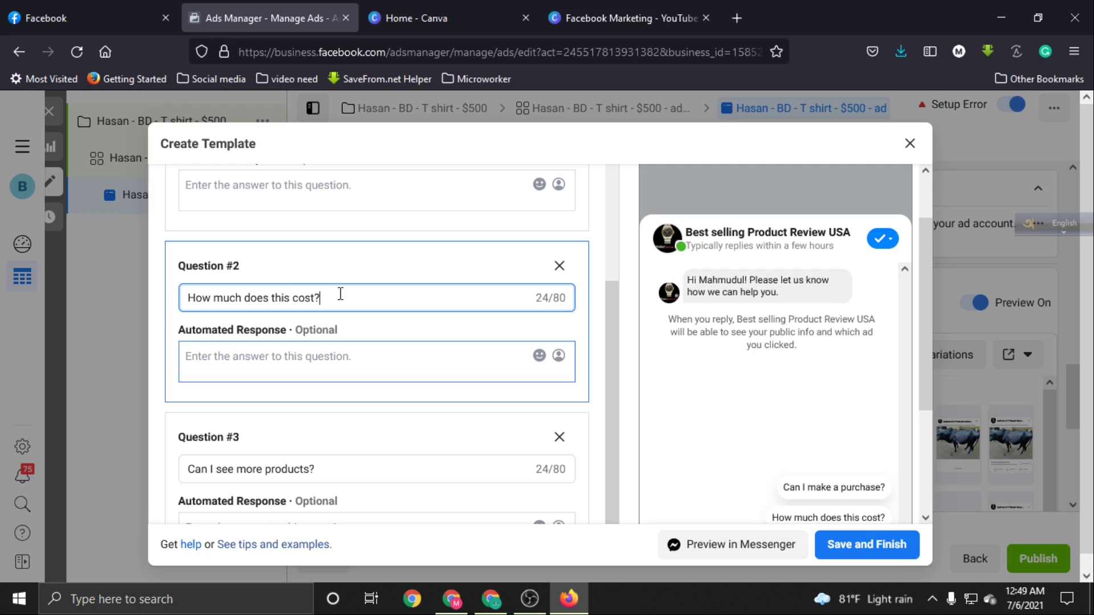
pyautogui.moveTo(340, 294); pyautogui.dragTo(191, 308)
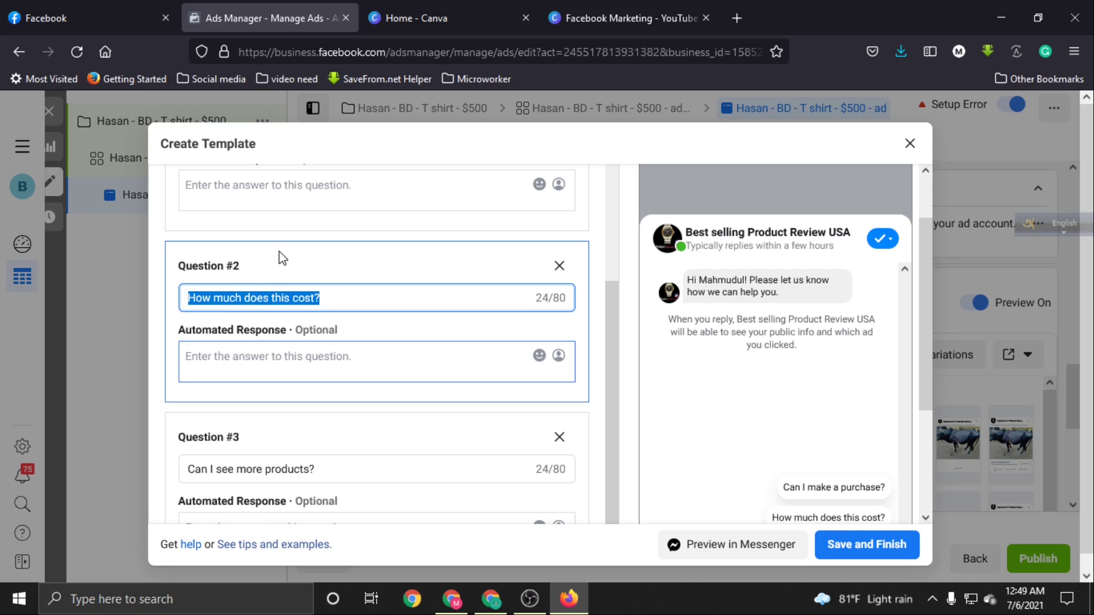
pyautogui.press('BackSpace')
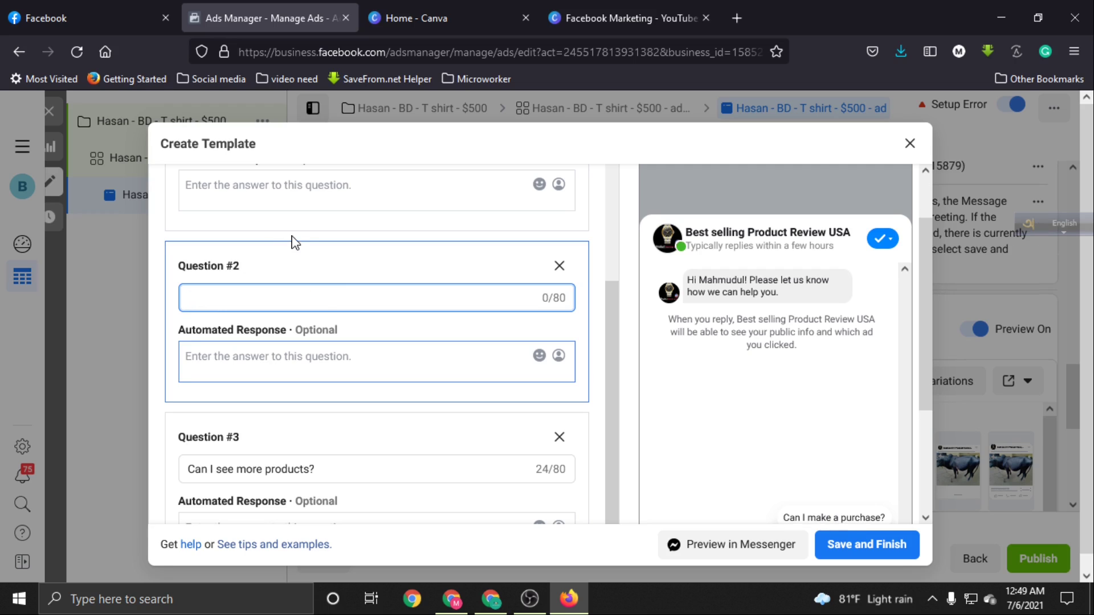
pyautogui.click(312, 358)
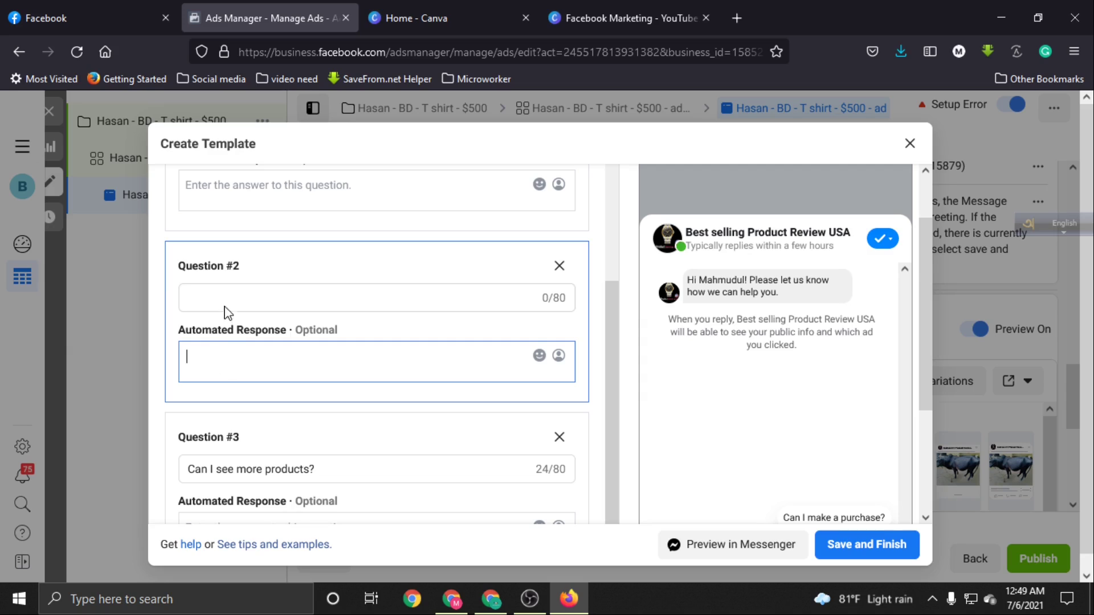
pyautogui.scroll(-1, 240, 368)
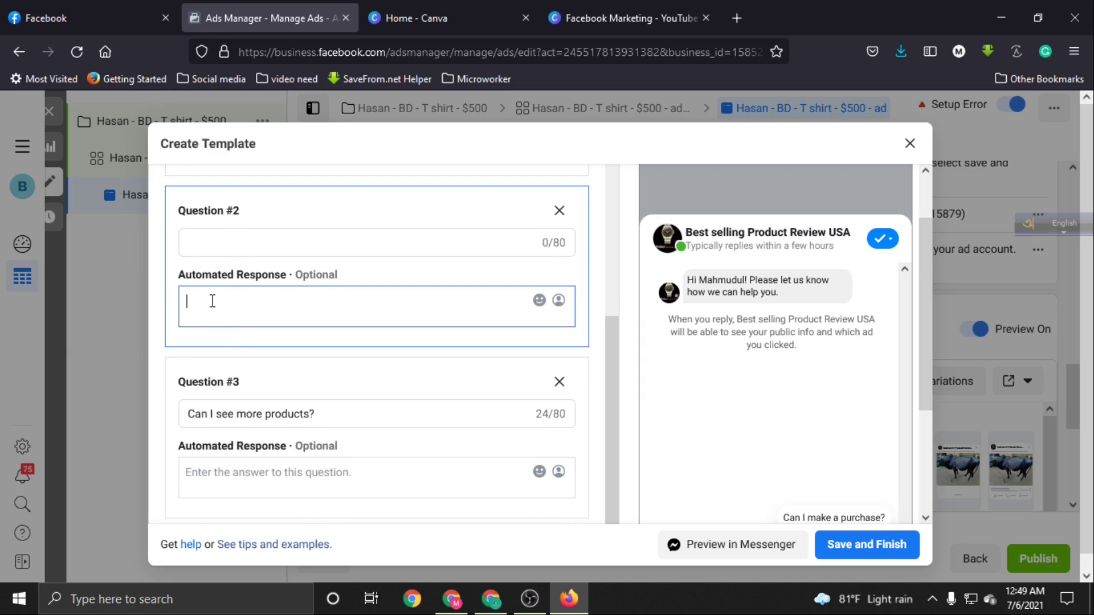
pyautogui.click(193, 235)
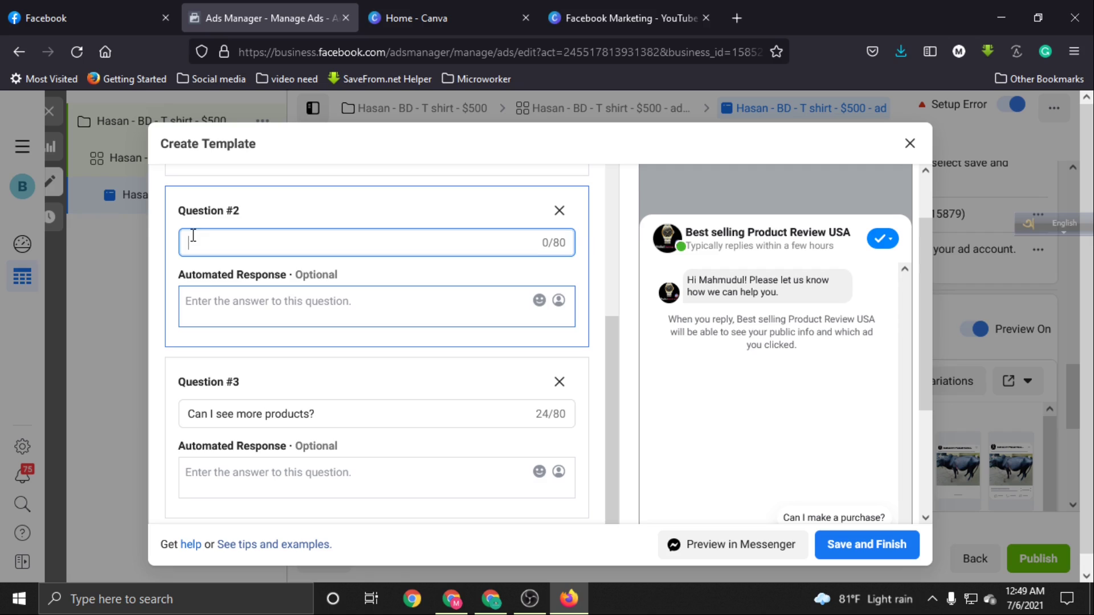
pyautogui.click(210, 310)
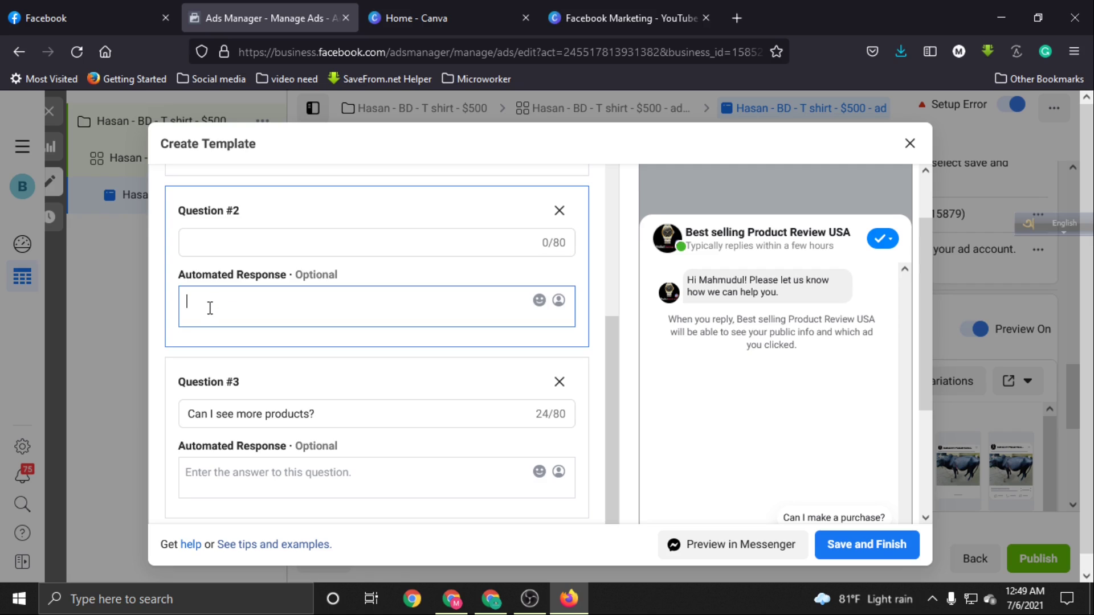
pyautogui.scroll(-3, 222, 307)
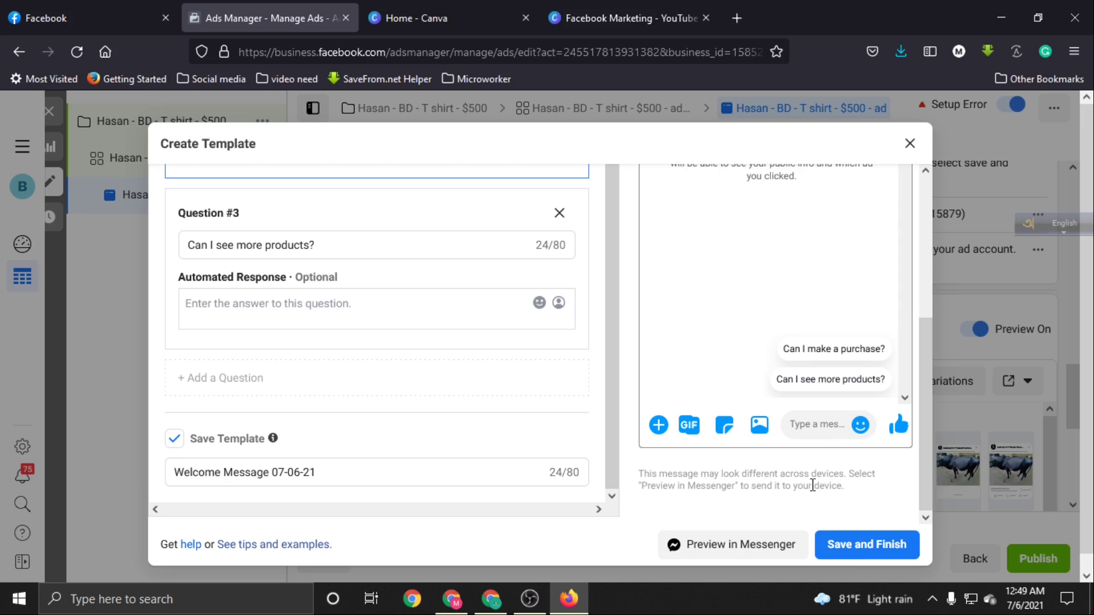
# Try to save the Start Conversations template, and leave the template editor without saving the changes
pyautogui.click(854, 548)
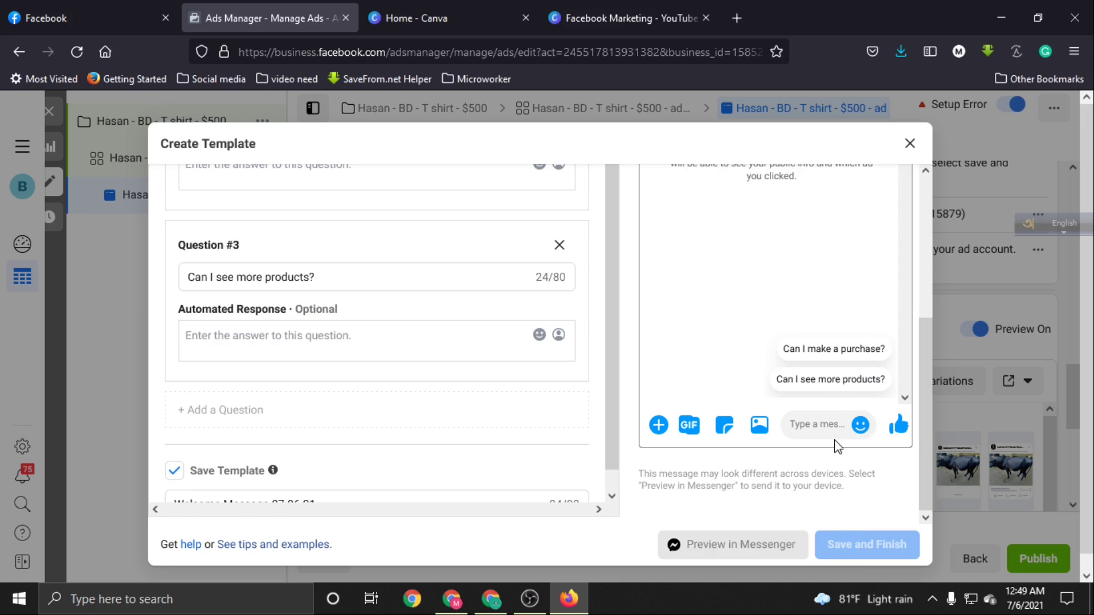
pyautogui.click(910, 144)
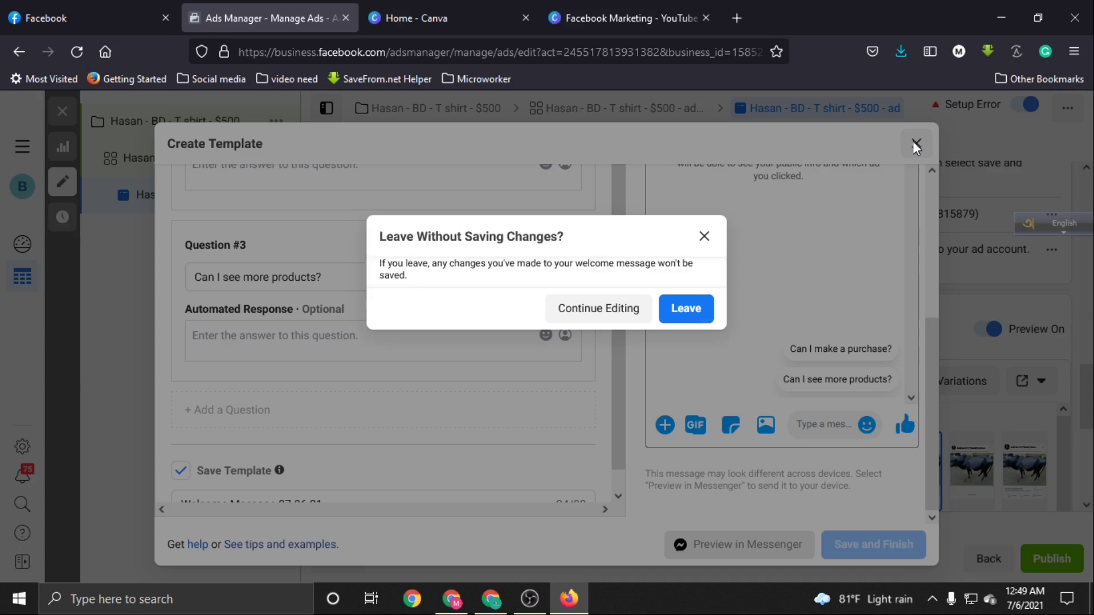
pyautogui.click(685, 310)
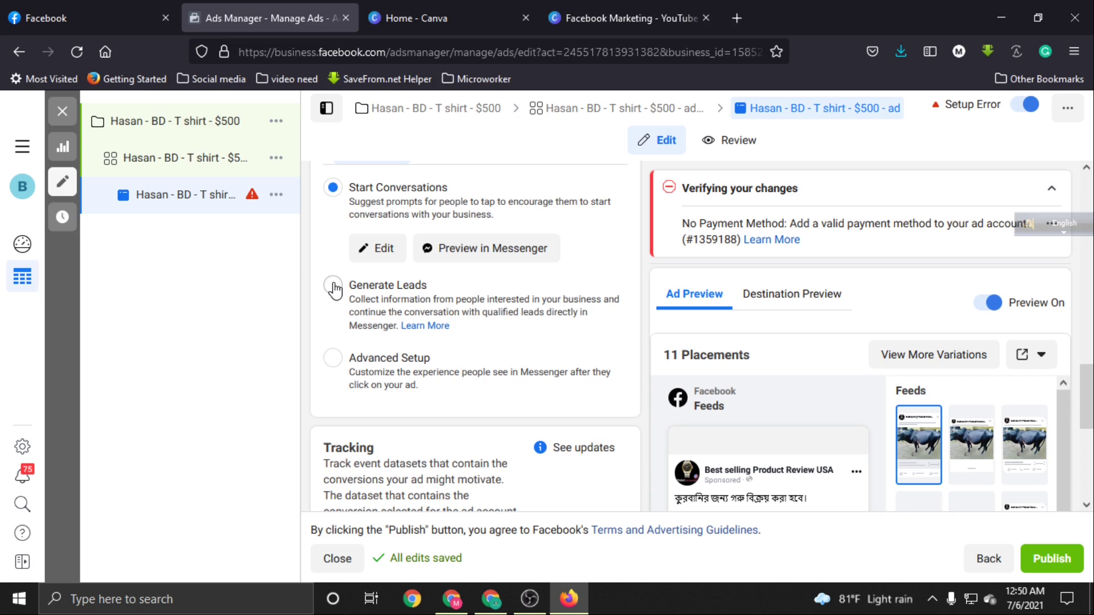
# Switch the message template to Generate Leads and start creating a new chat for it
pyautogui.scroll(3, 342, 296)
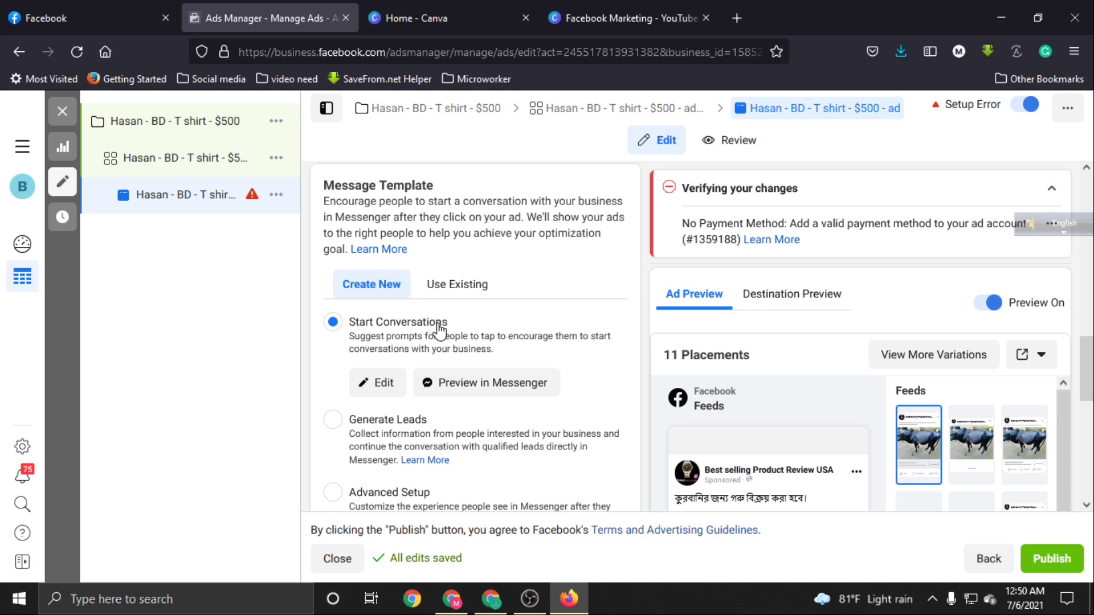
pyautogui.scroll(-2, 439, 324)
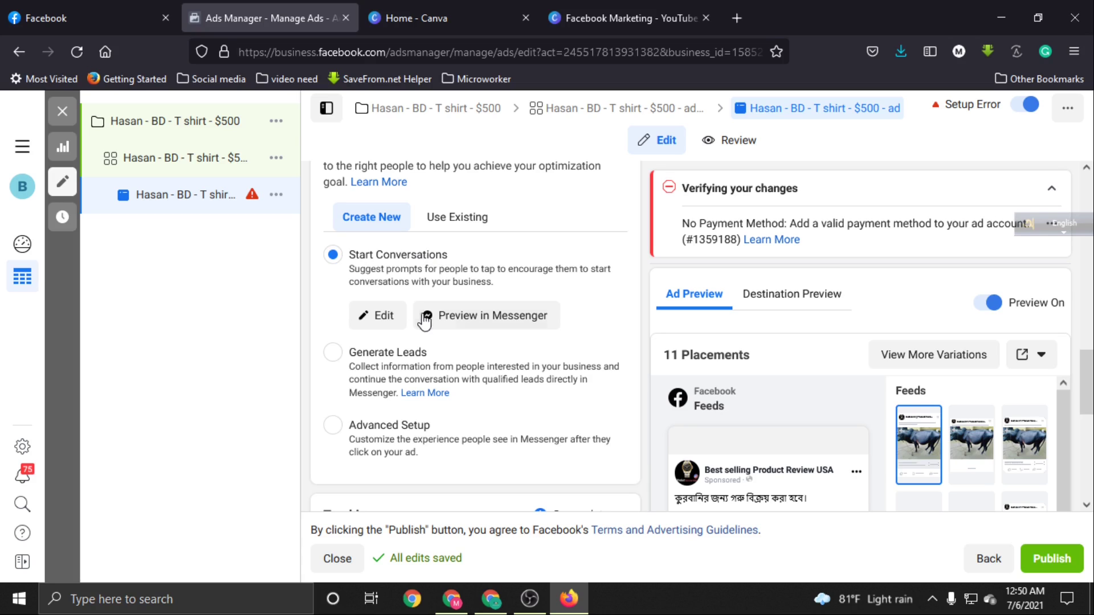
pyautogui.scroll(-2, 399, 314)
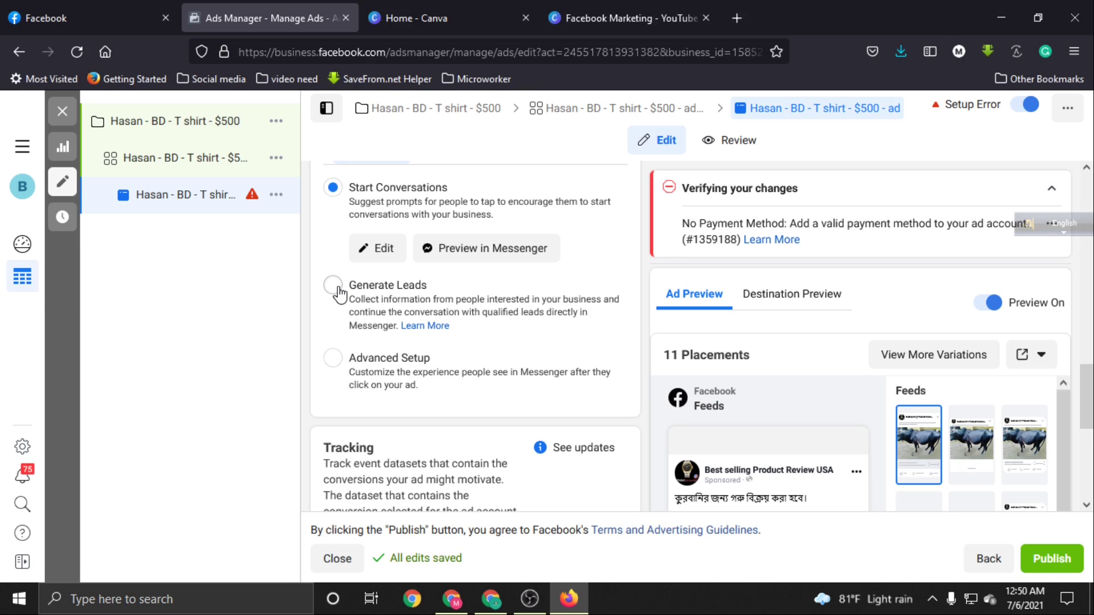
pyautogui.click(339, 290)
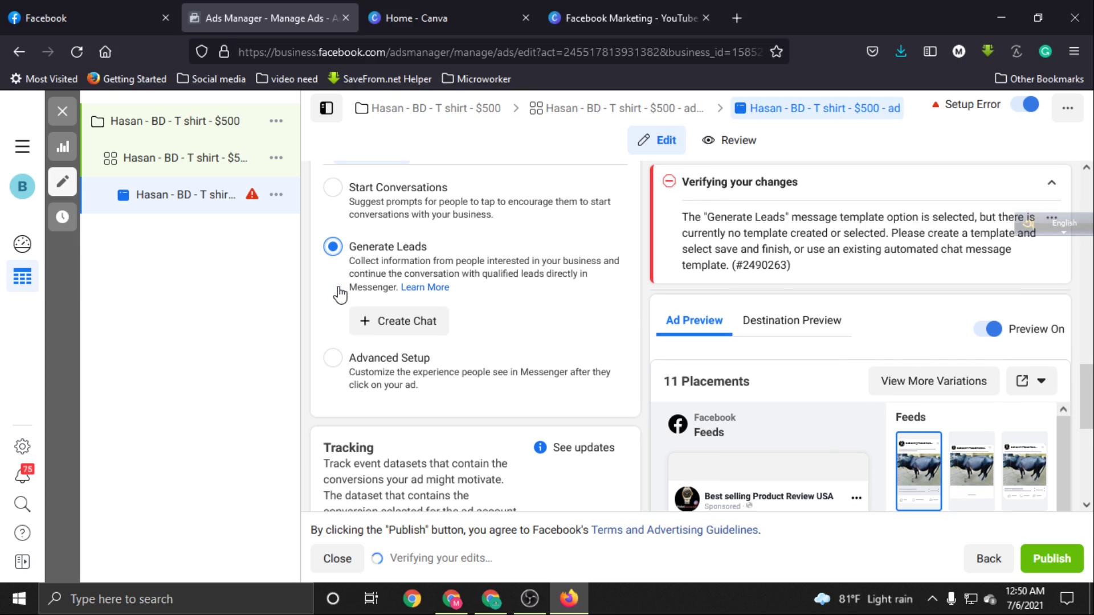
pyautogui.click(394, 322)
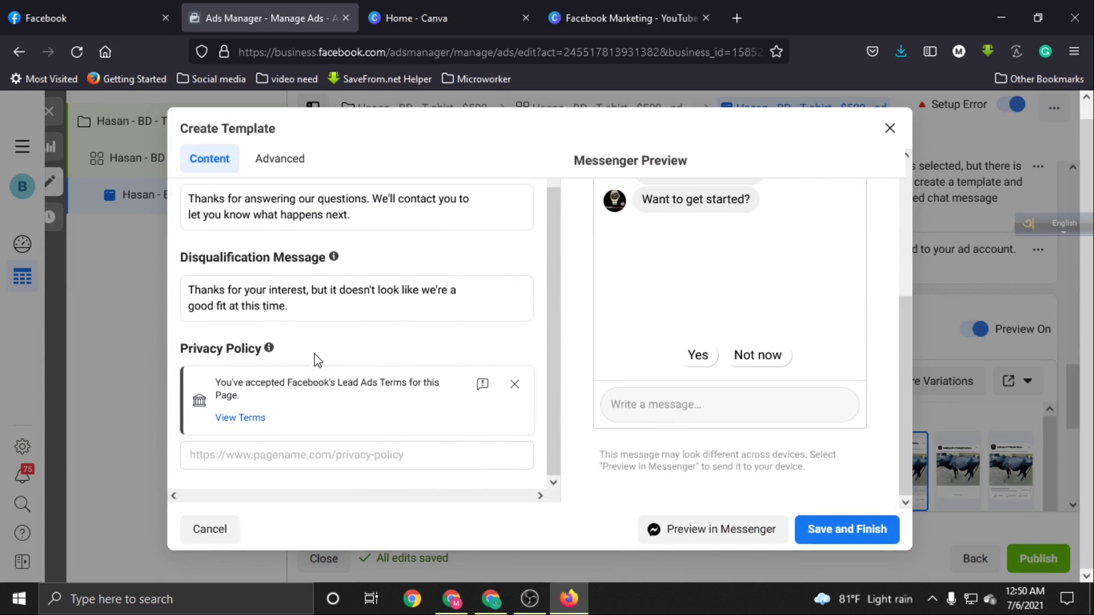
# Review the lead template's default content and add Phone Number and Email questions after the City question
pyautogui.scroll(3, 317, 283)
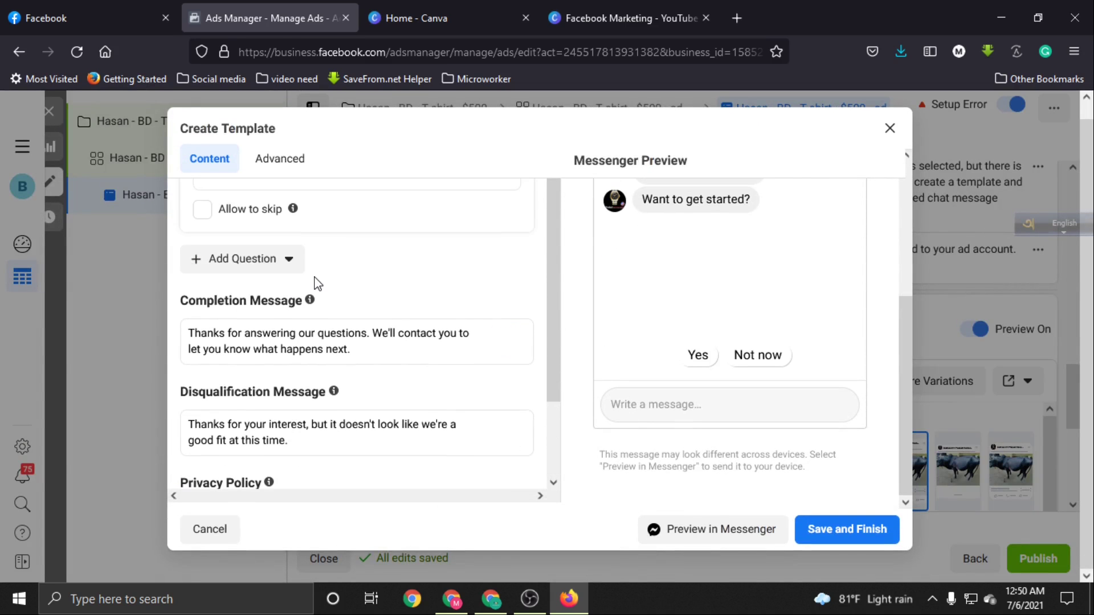
pyautogui.scroll(4, 318, 283)
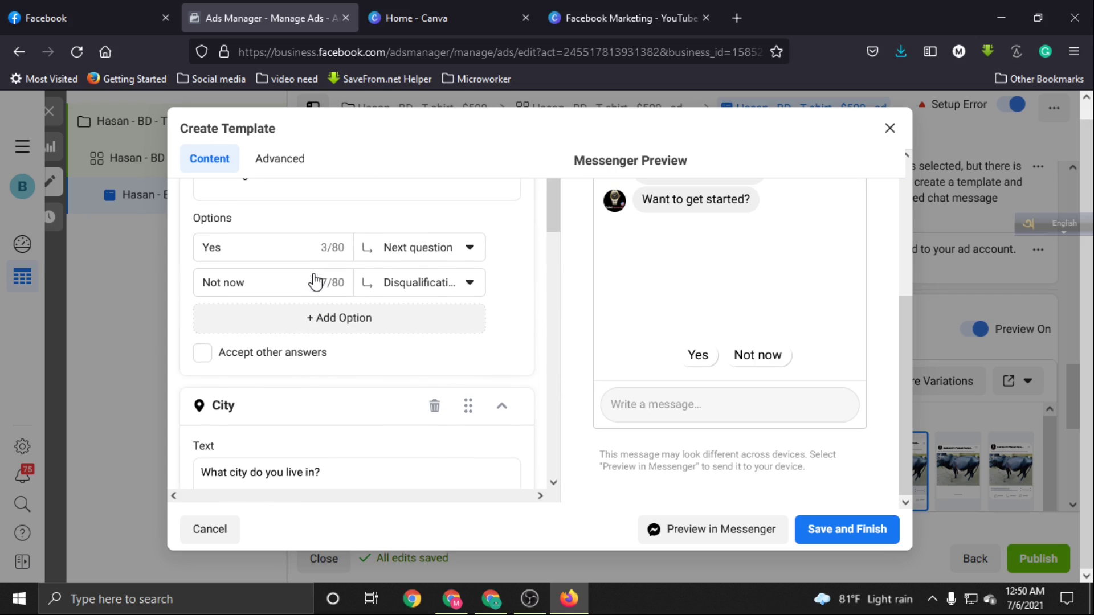
pyautogui.scroll(5, 285, 270)
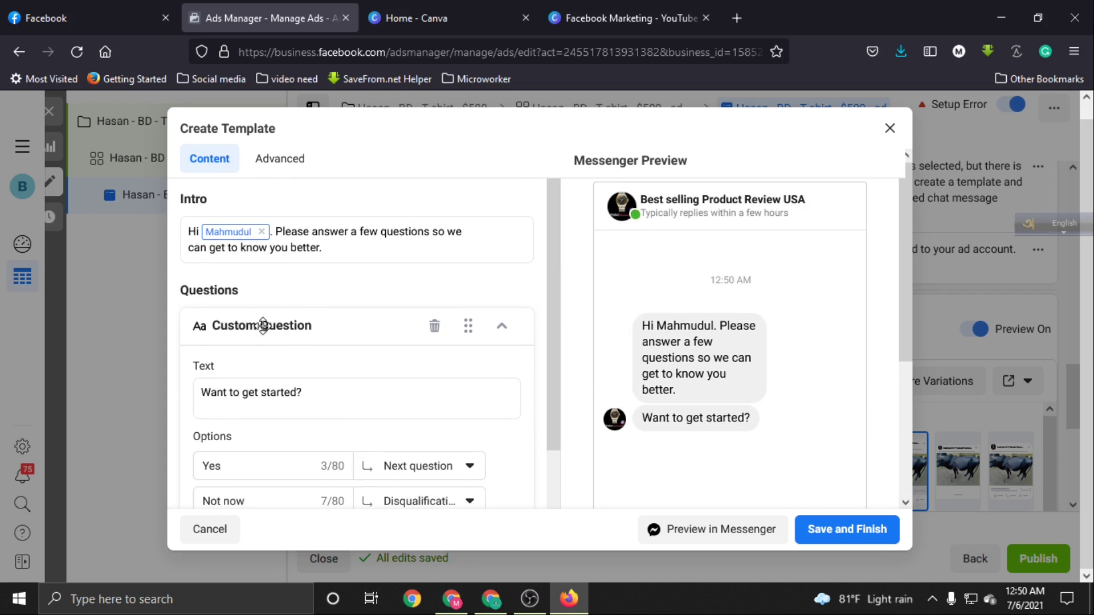
pyautogui.scroll(-2, 258, 304)
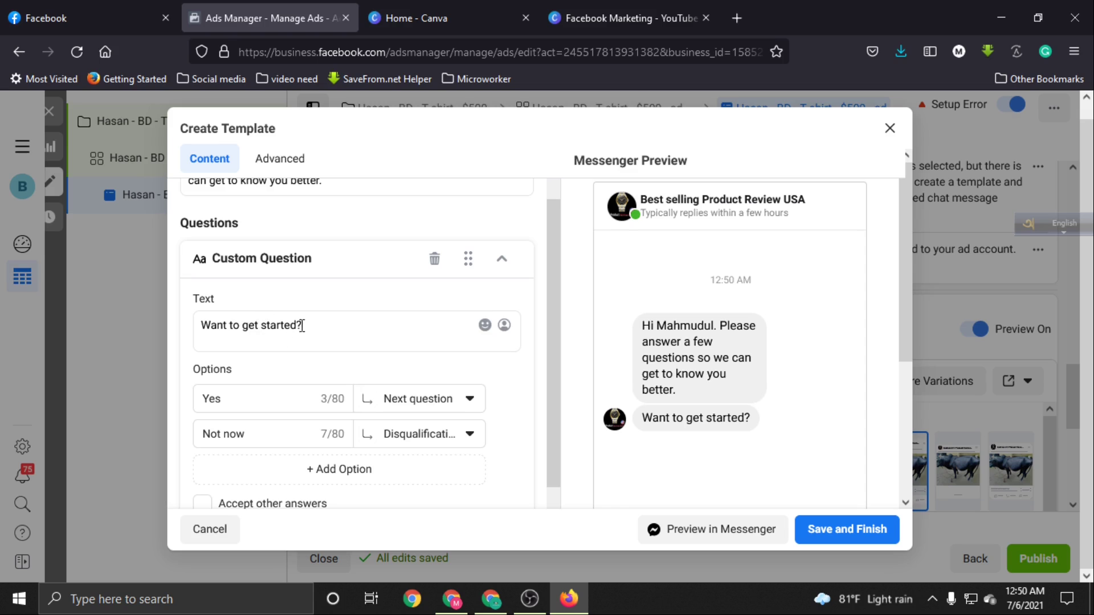
pyautogui.scroll(-6, 305, 325)
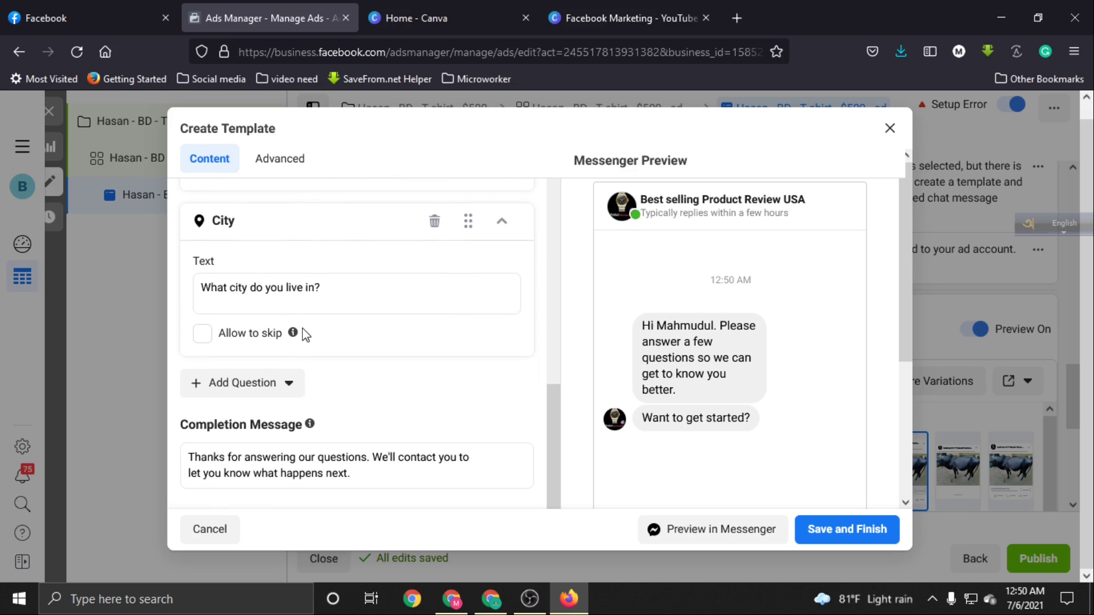
pyautogui.click(275, 384)
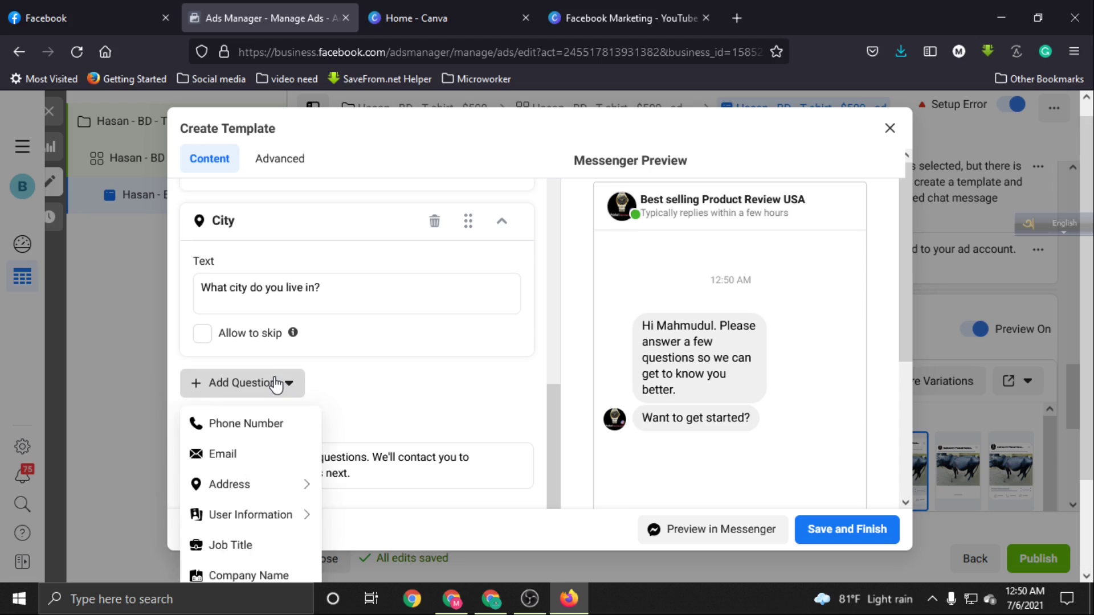
pyautogui.click(244, 430)
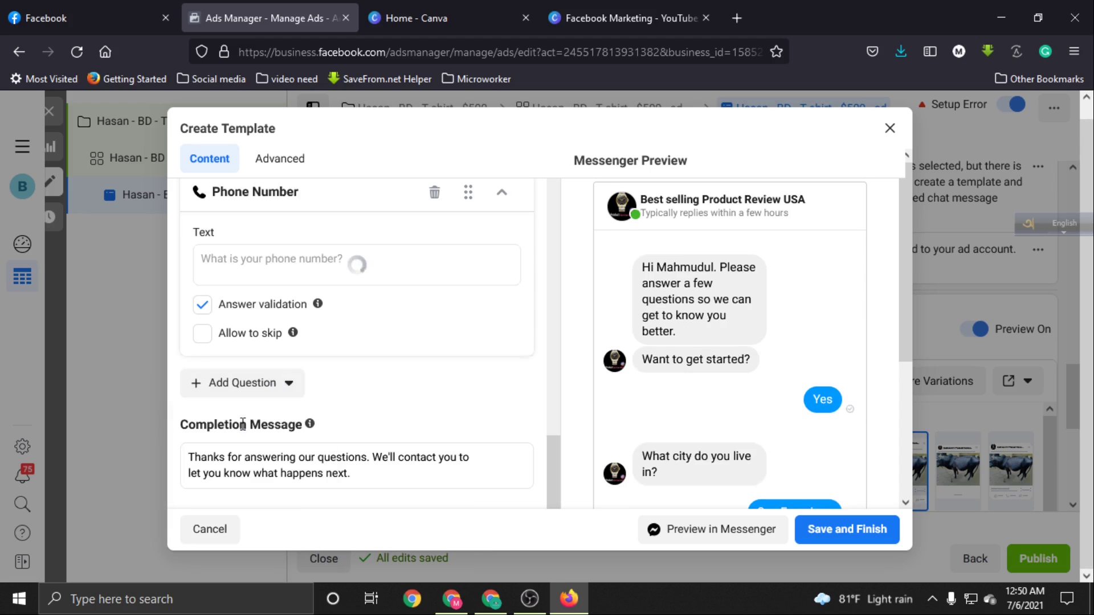
pyautogui.click(271, 387)
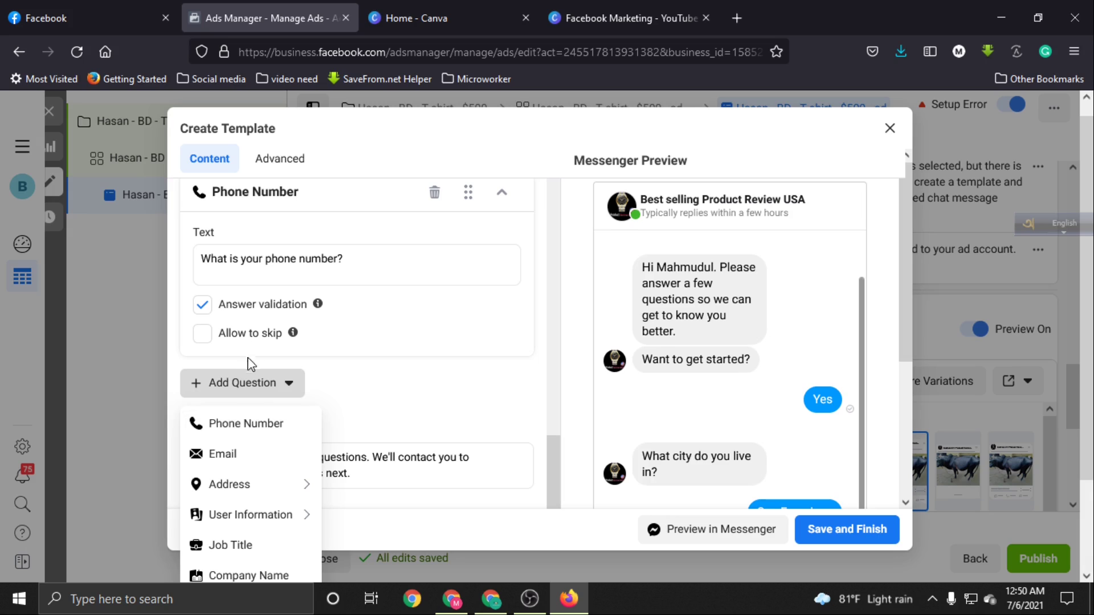
pyautogui.click(249, 468)
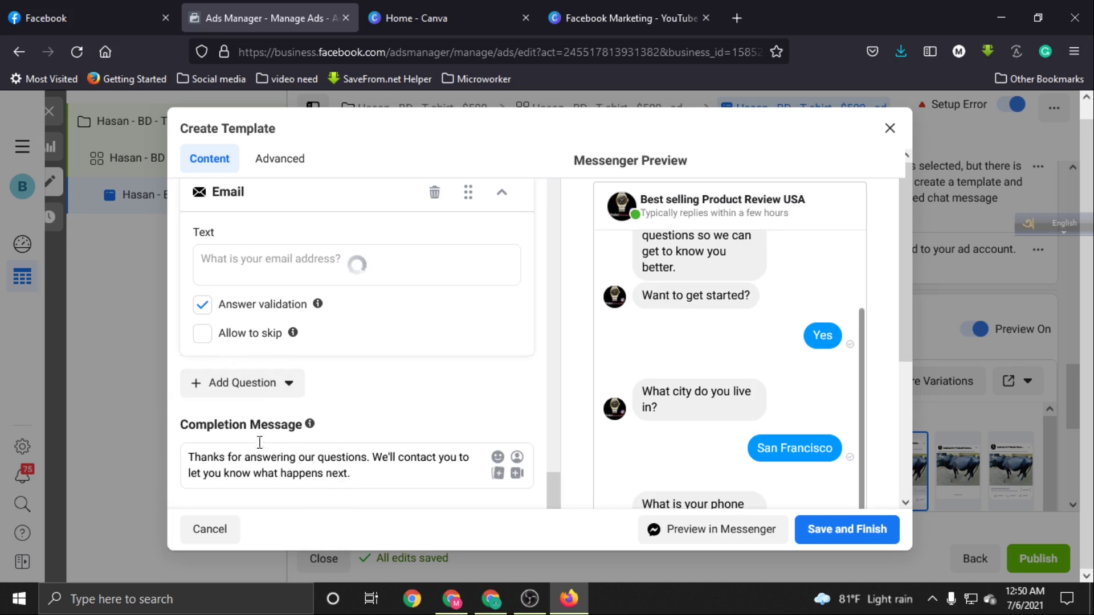
# Add a City question from the Address category below the Email question and check the updated question list
pyautogui.click(285, 386)
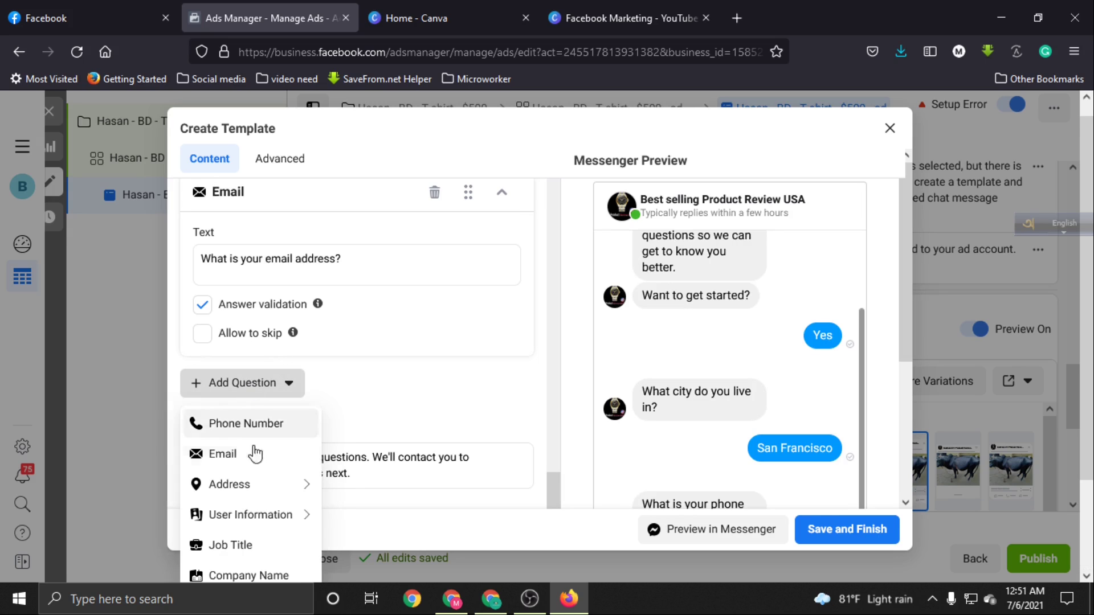
pyautogui.moveTo(249, 496)
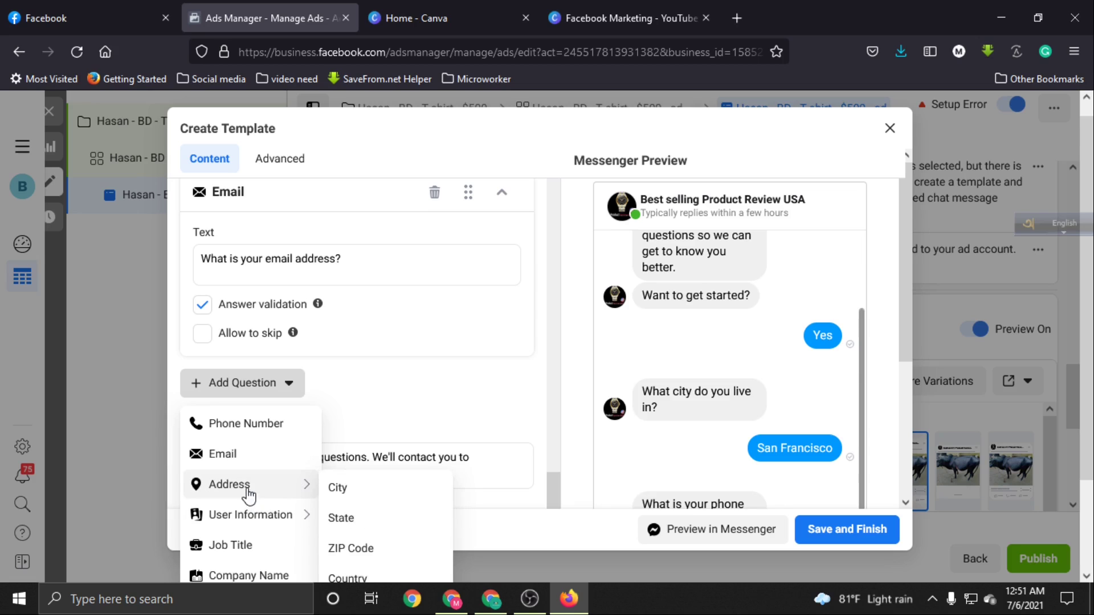
pyautogui.click(339, 489)
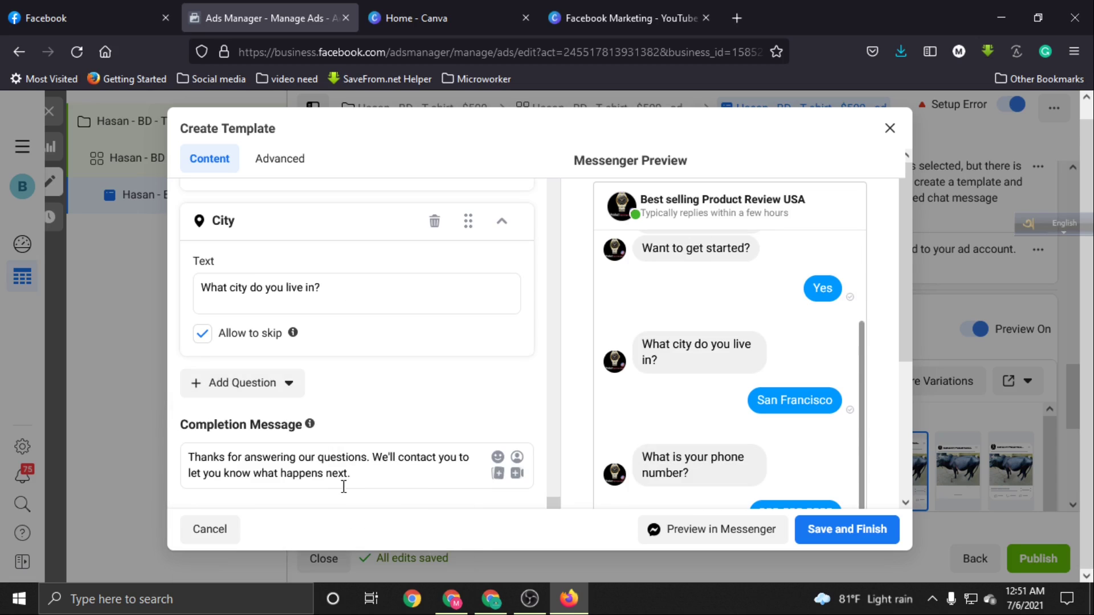
pyautogui.scroll(2, 352, 380)
pyautogui.scroll(2, 351, 376)
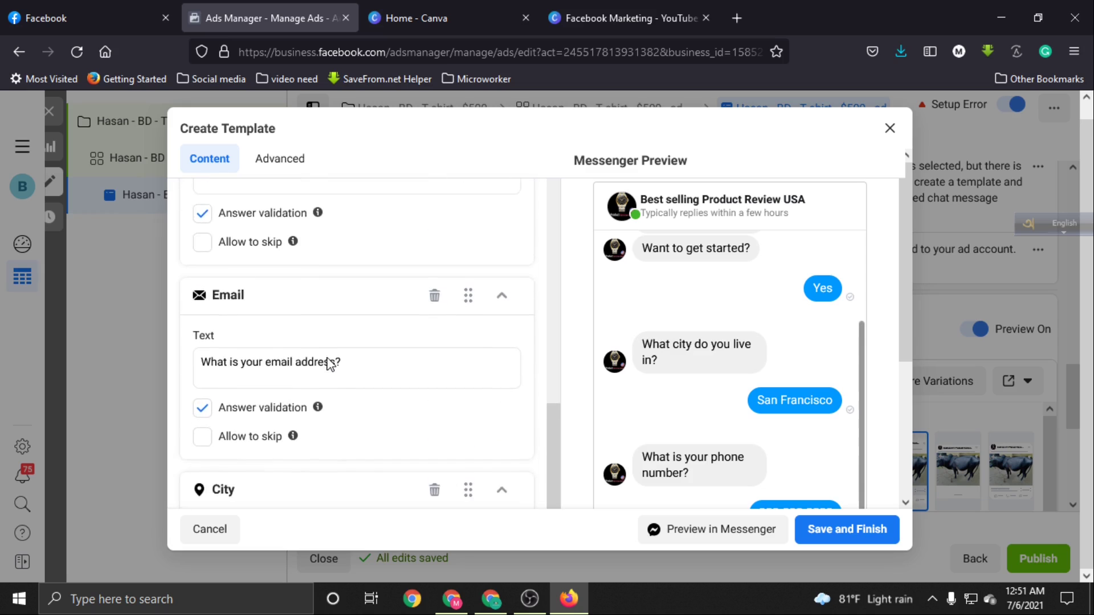
pyautogui.scroll(-1, 332, 363)
pyautogui.scroll(-4, 267, 405)
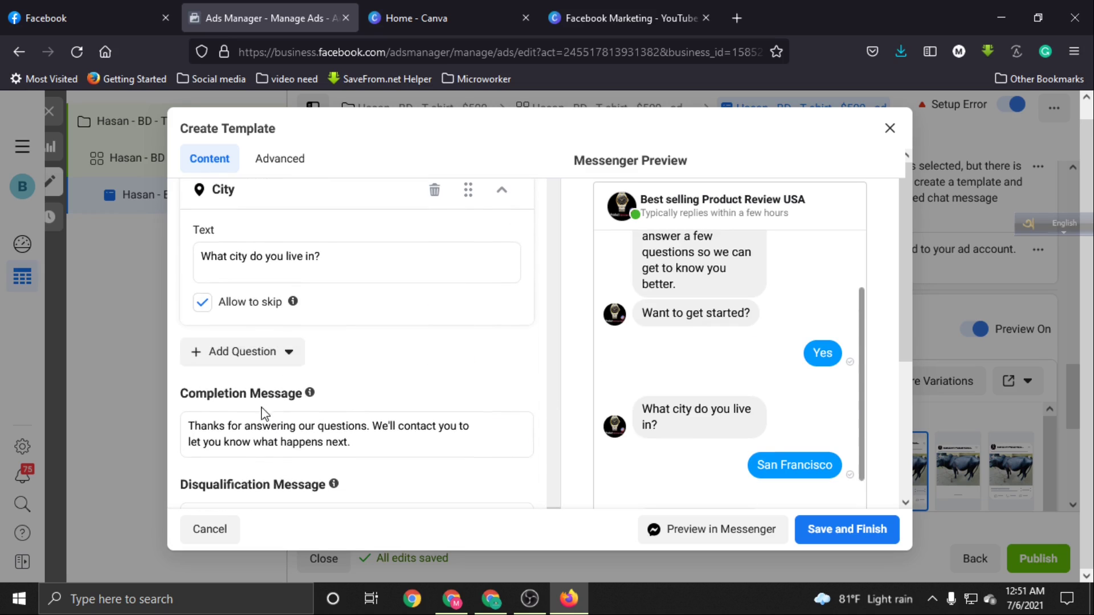
# Check the existing Email question and add another Email question after the last City question
pyautogui.scroll(2, 264, 371)
pyautogui.scroll(1, 264, 371)
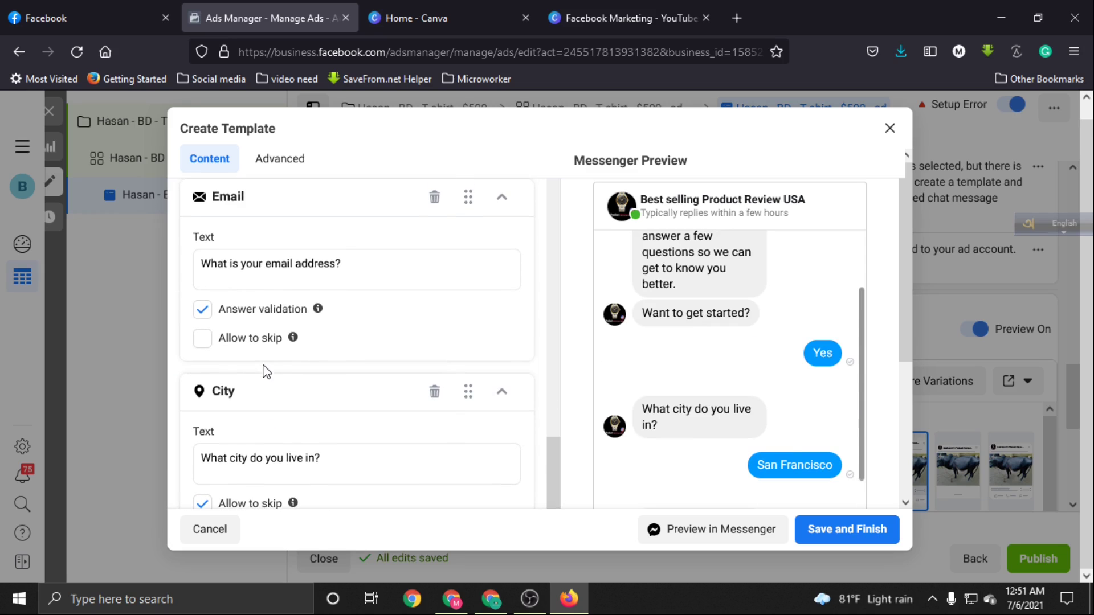
pyautogui.click(261, 266)
pyautogui.scroll(-4, 263, 337)
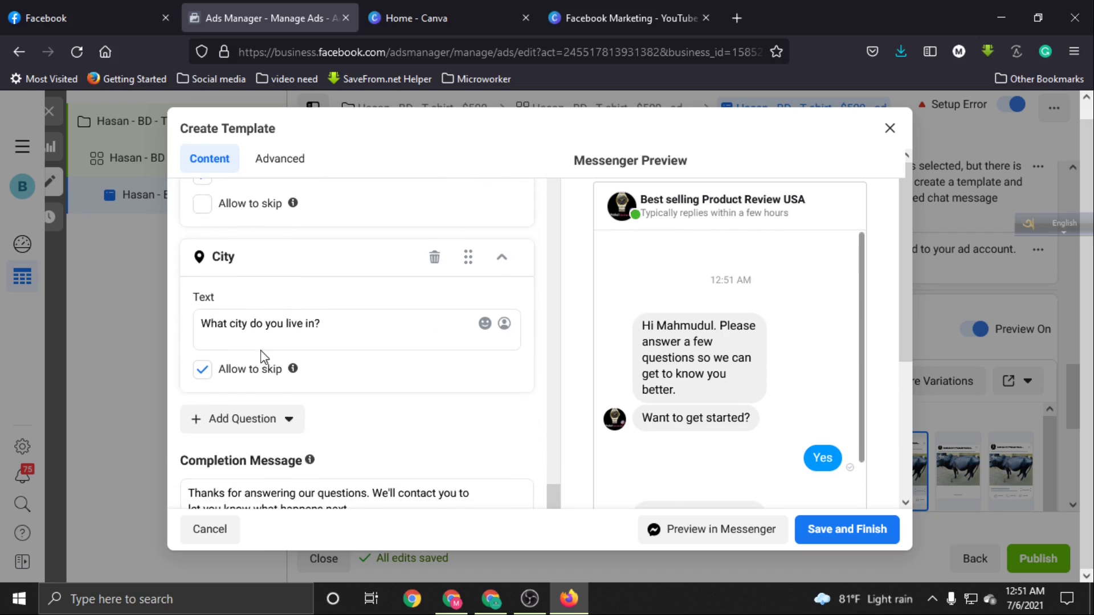
pyautogui.click(268, 350)
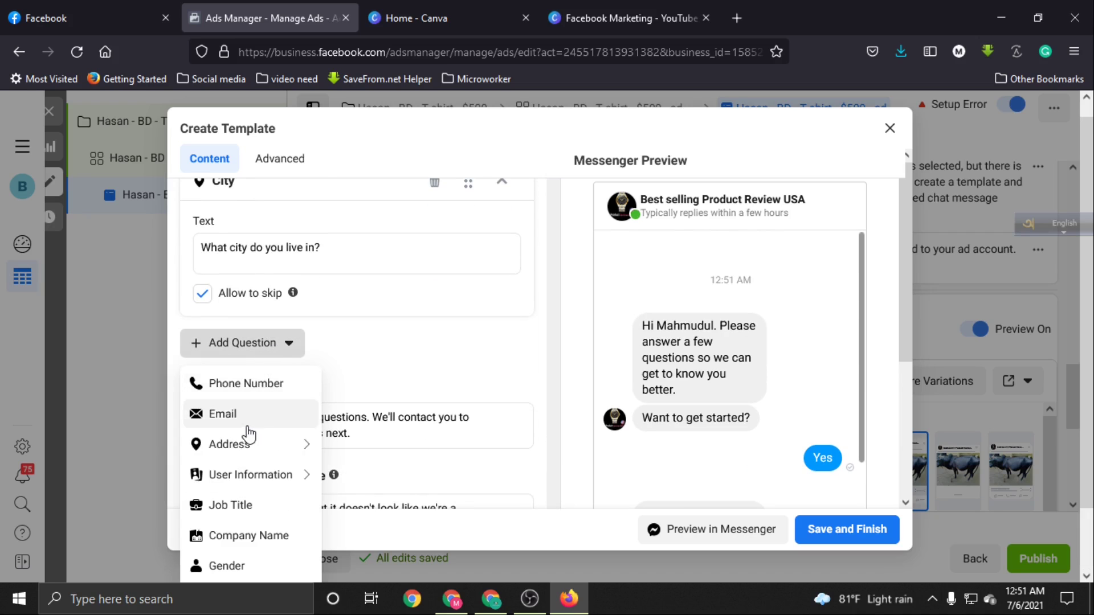
pyautogui.click(227, 417)
pyautogui.scroll(1, 284, 346)
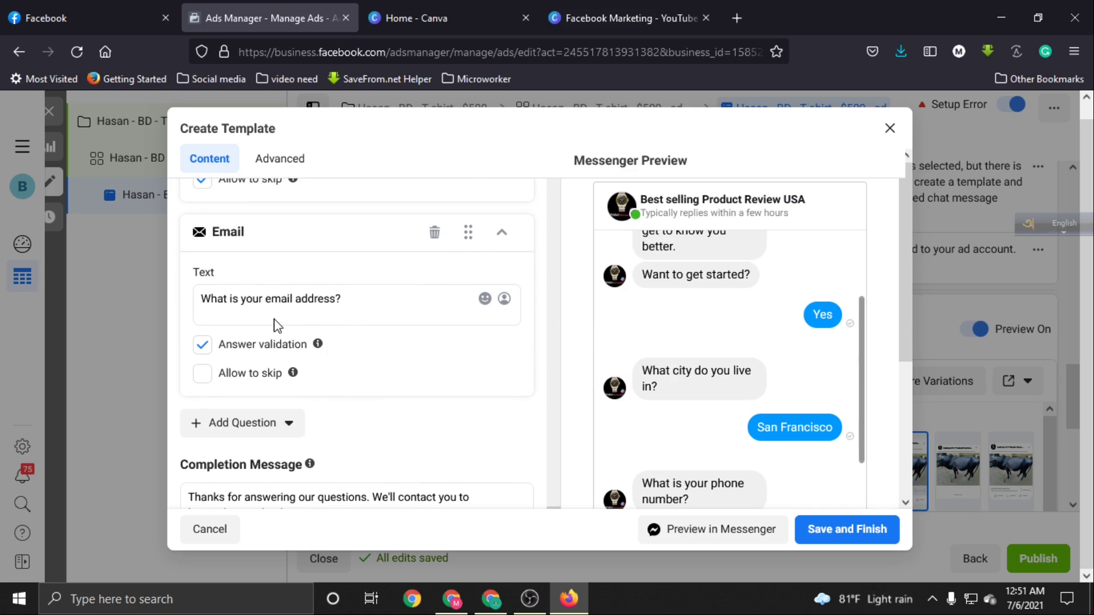
pyautogui.scroll(-1, 681, 365)
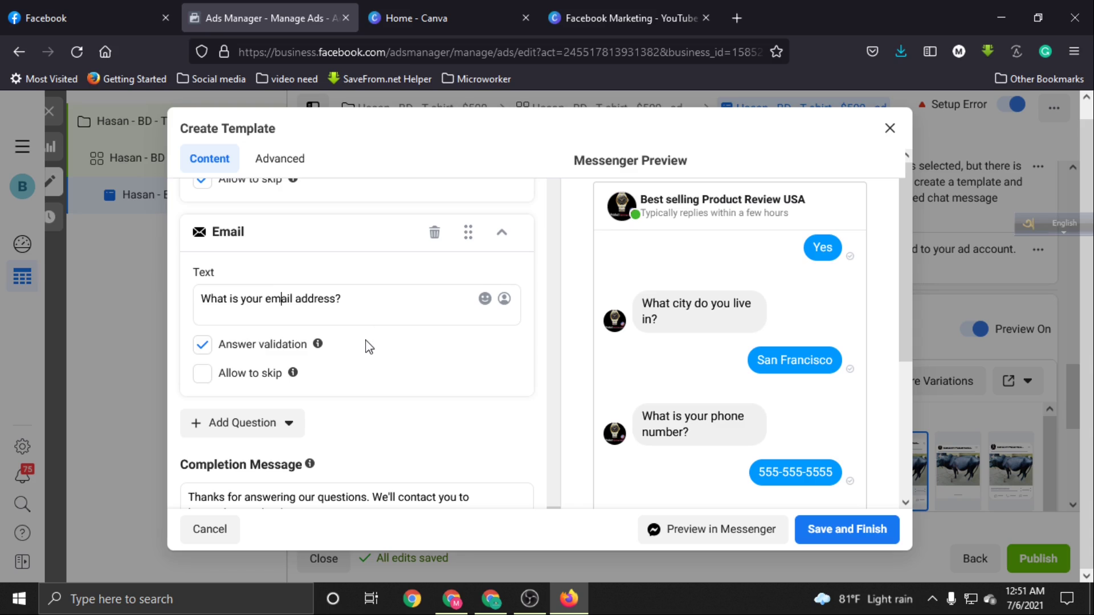
# Discard the unfinished lead template after checking its remaining fields and switch the message template to Start Conversations
pyautogui.scroll(-5, 369, 347)
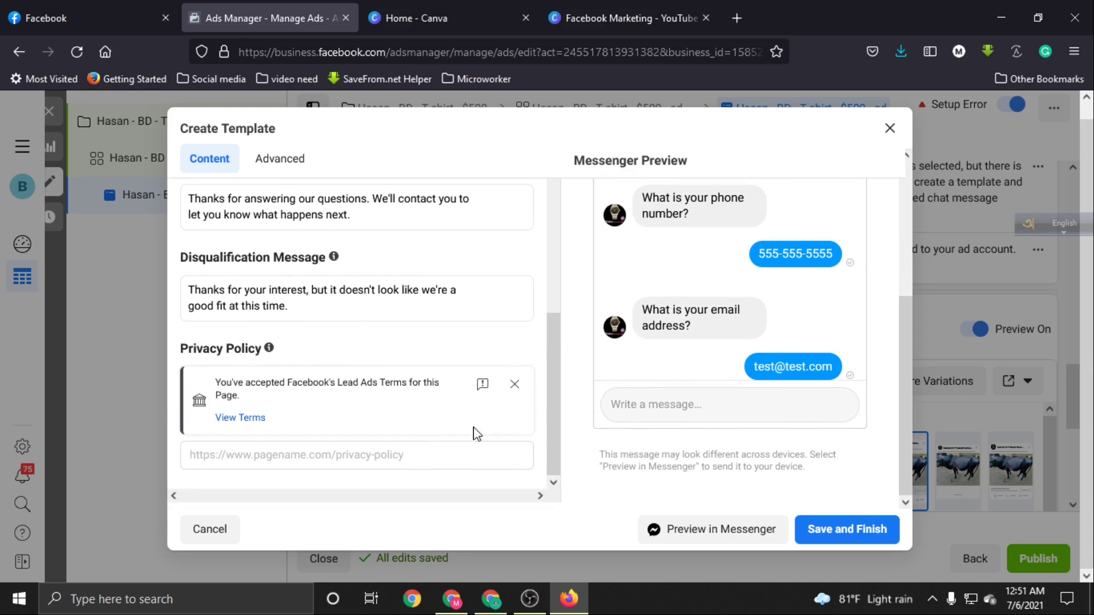
pyautogui.click(899, 130)
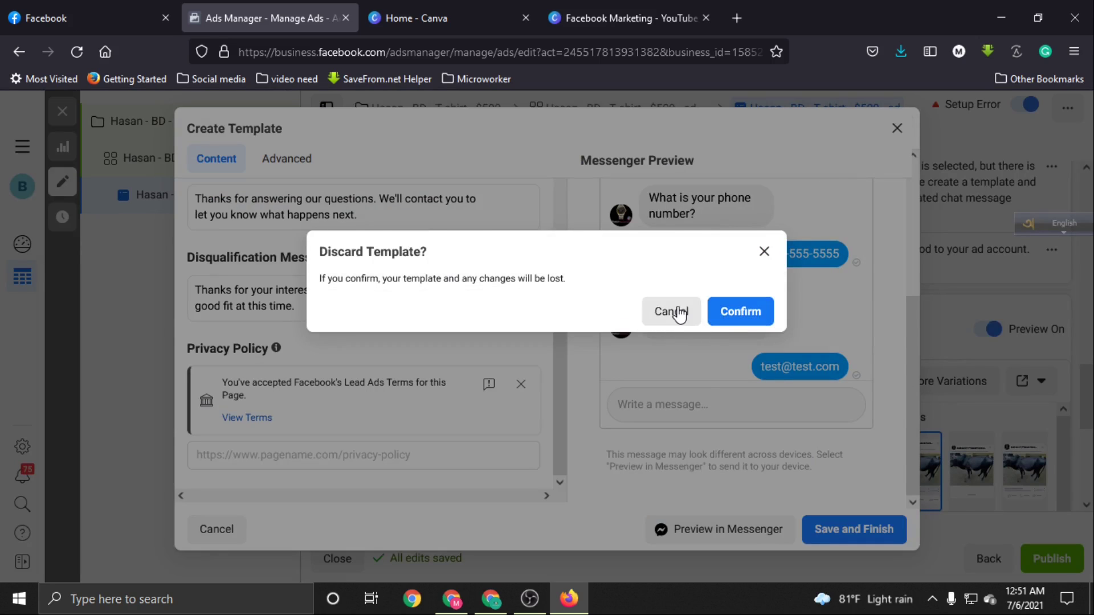
pyautogui.click(678, 314)
pyautogui.click(895, 128)
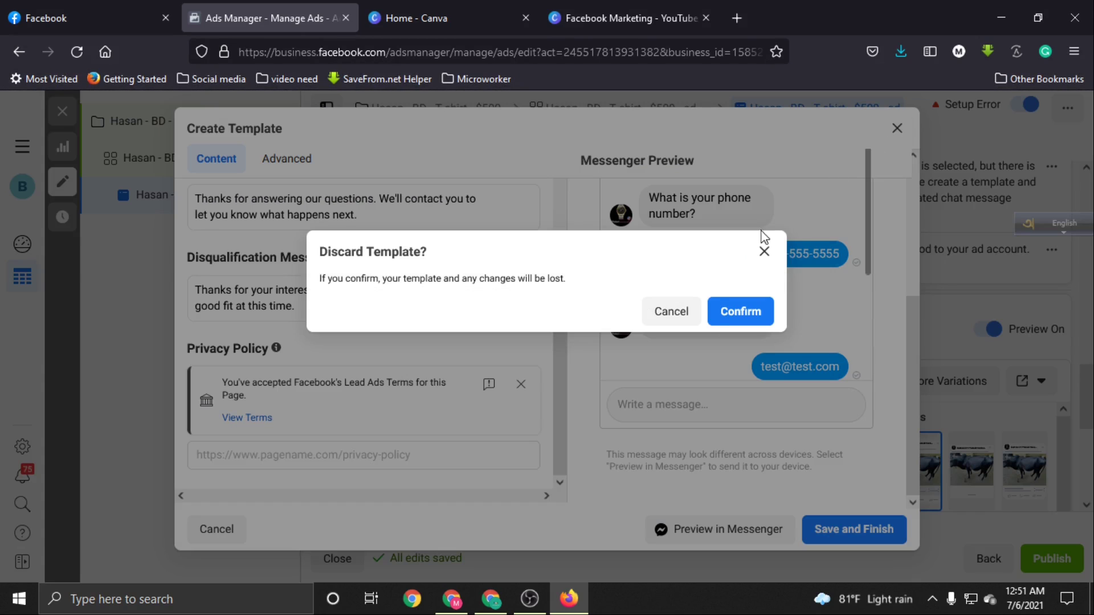
pyautogui.click(712, 312)
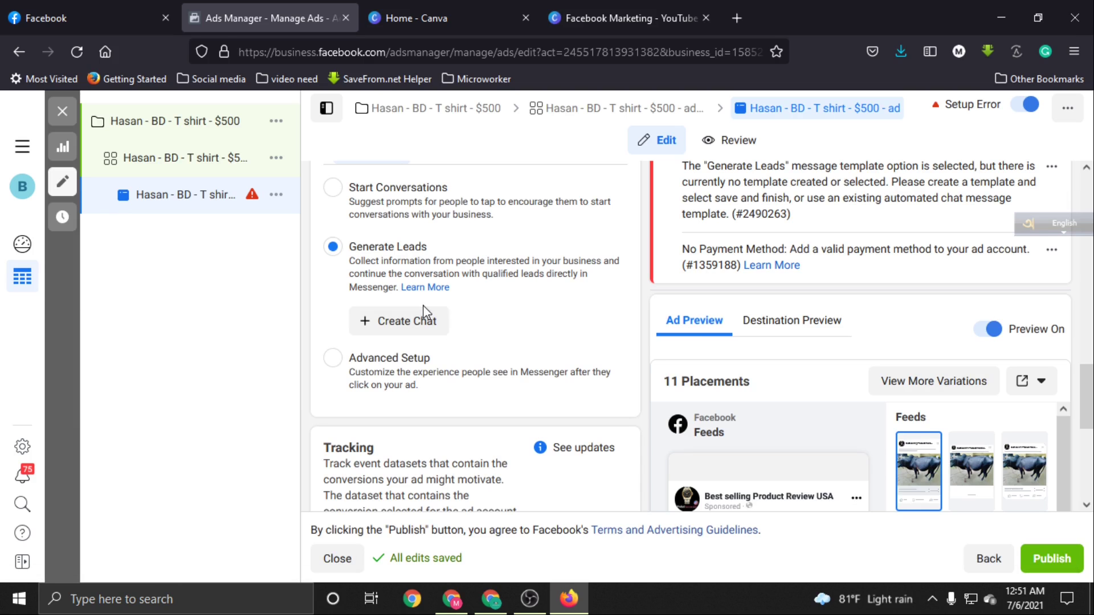
pyautogui.click(333, 187)
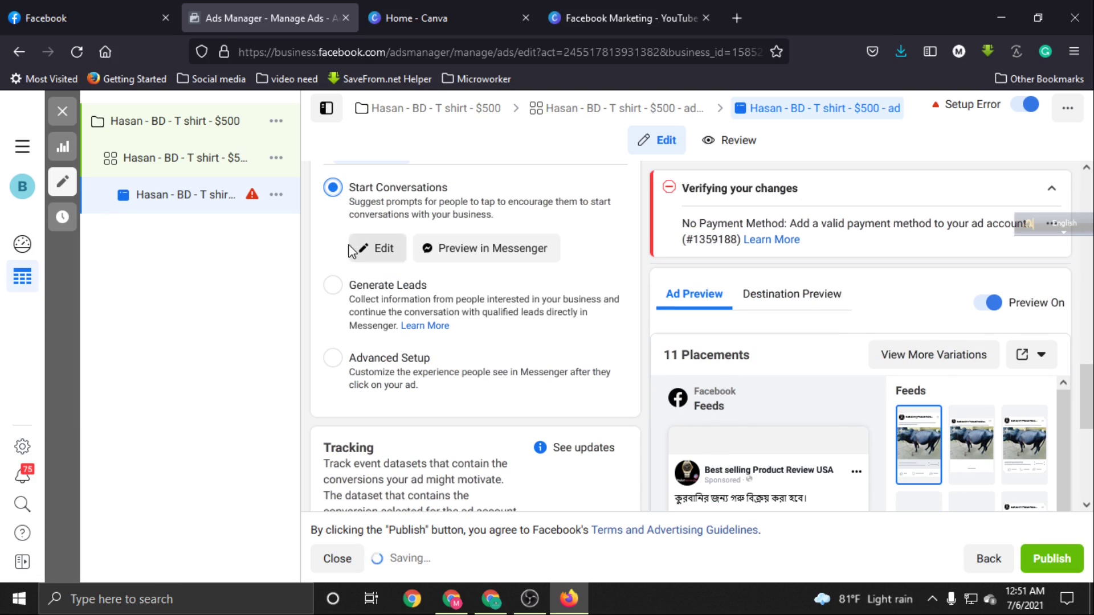
# Examine the ad's message template and Tracking settings, including website, app and offline events
pyautogui.scroll(-2, 381, 326)
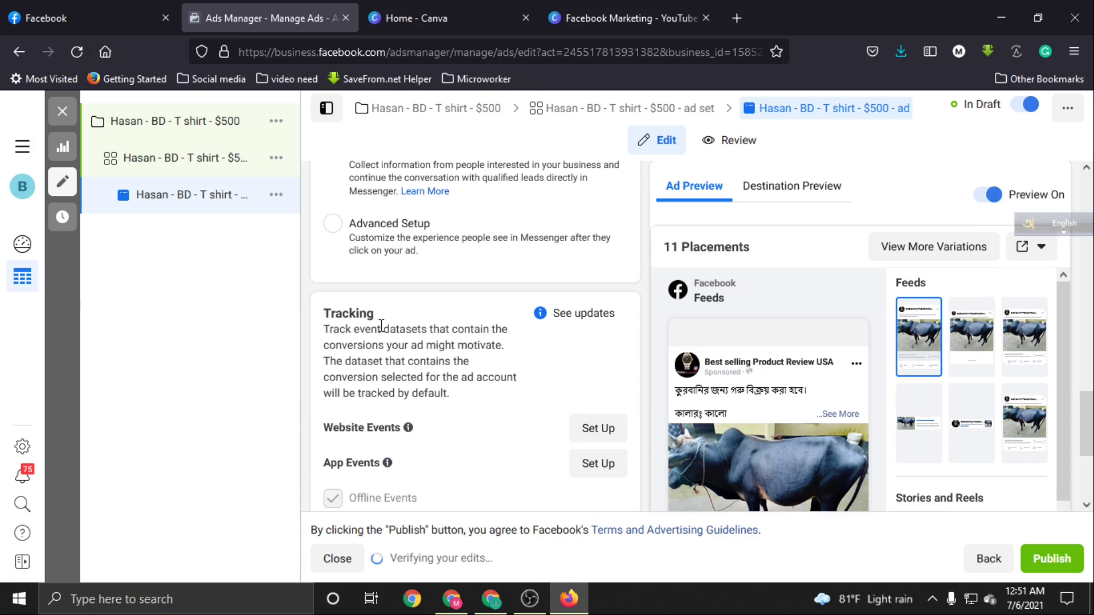
pyautogui.scroll(-3, 381, 326)
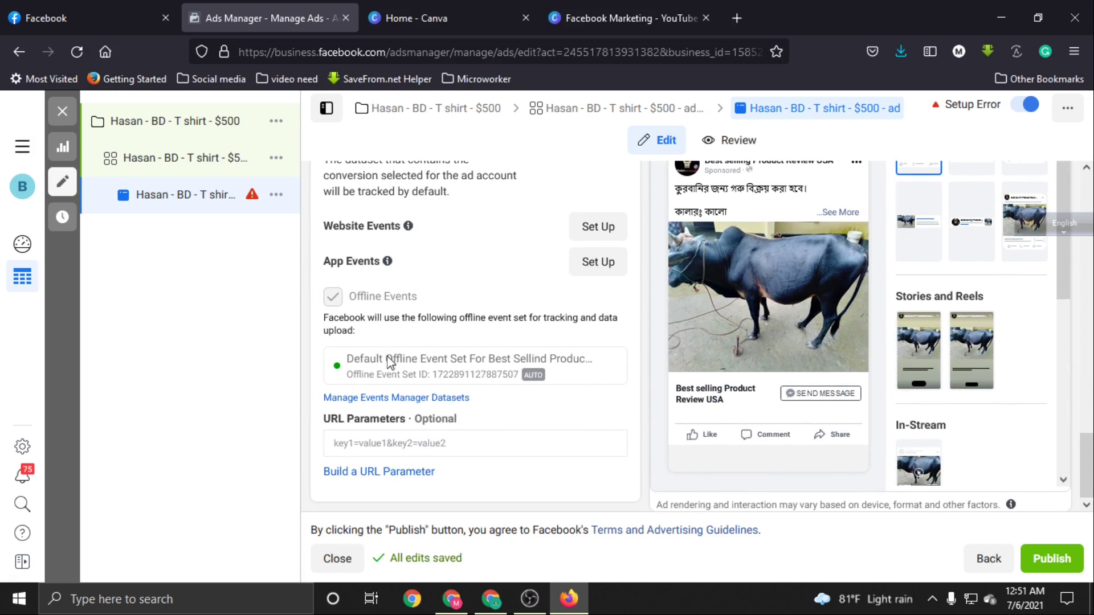
pyautogui.scroll(10, 406, 443)
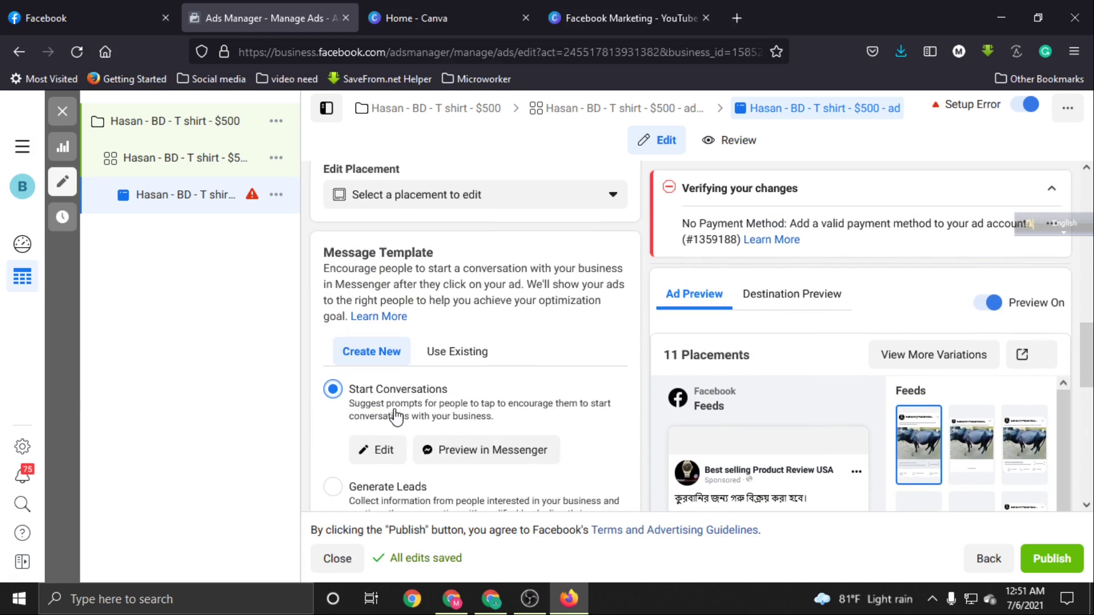
pyautogui.scroll(8, 395, 410)
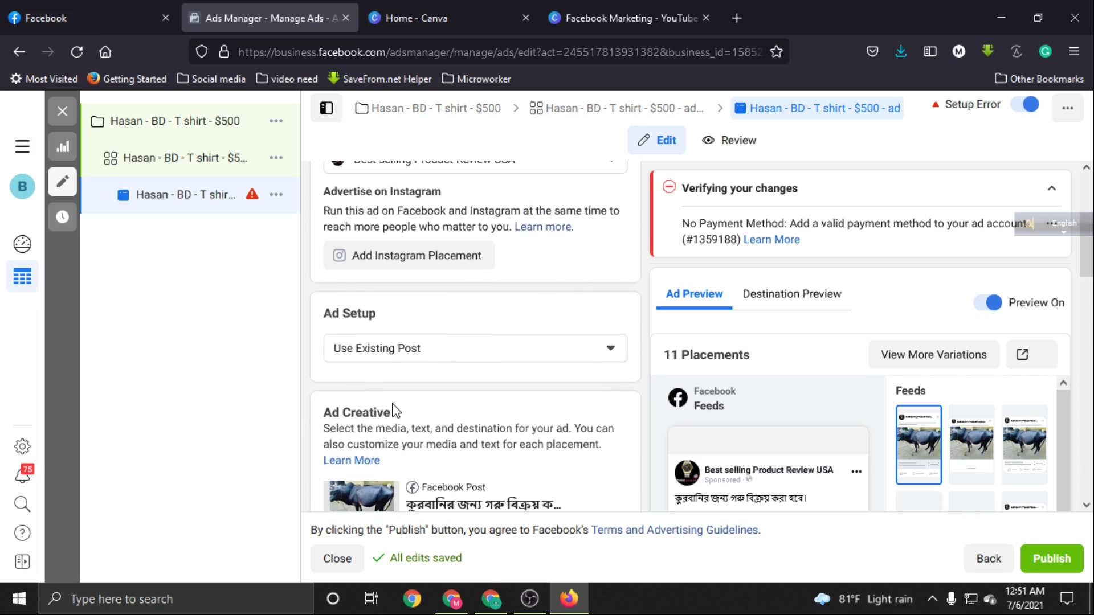
pyautogui.scroll(-8, 392, 408)
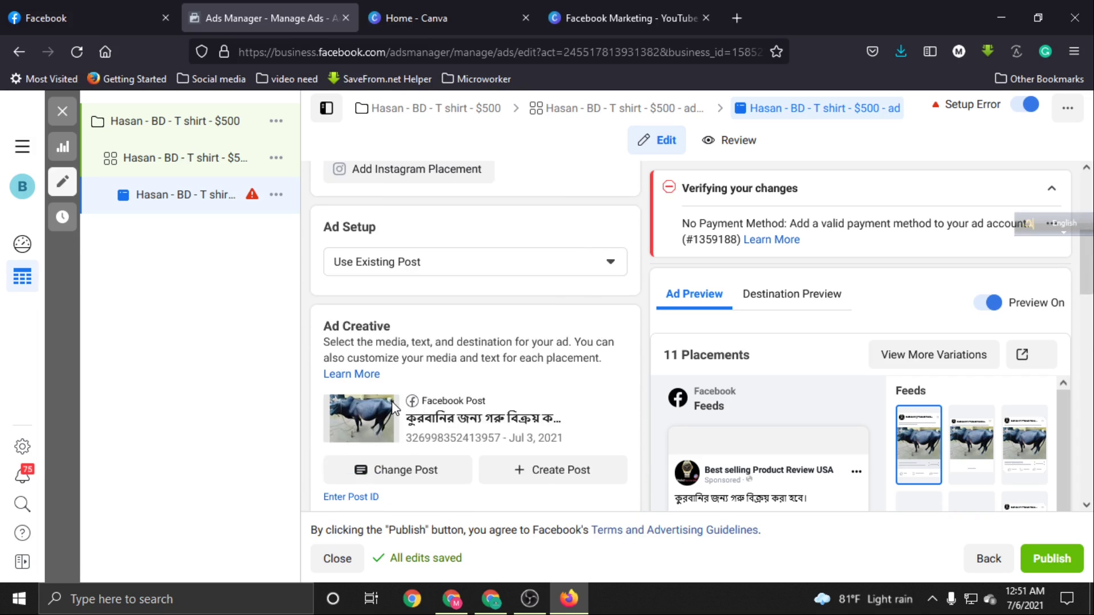
pyautogui.scroll(-2, 392, 408)
pyautogui.scroll(-3, 393, 402)
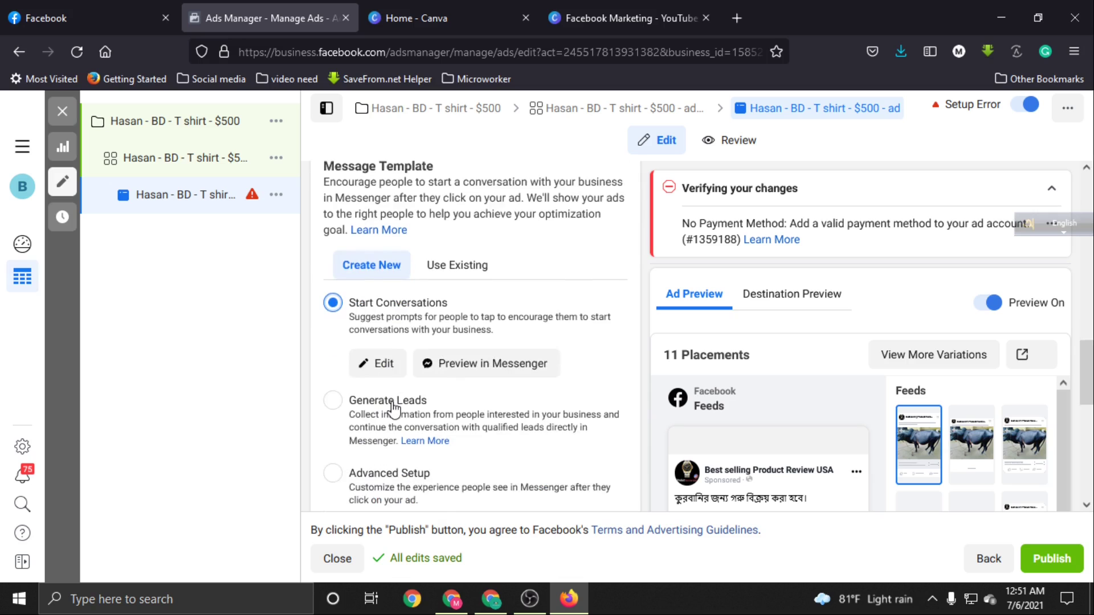
pyautogui.scroll(-4, 384, 386)
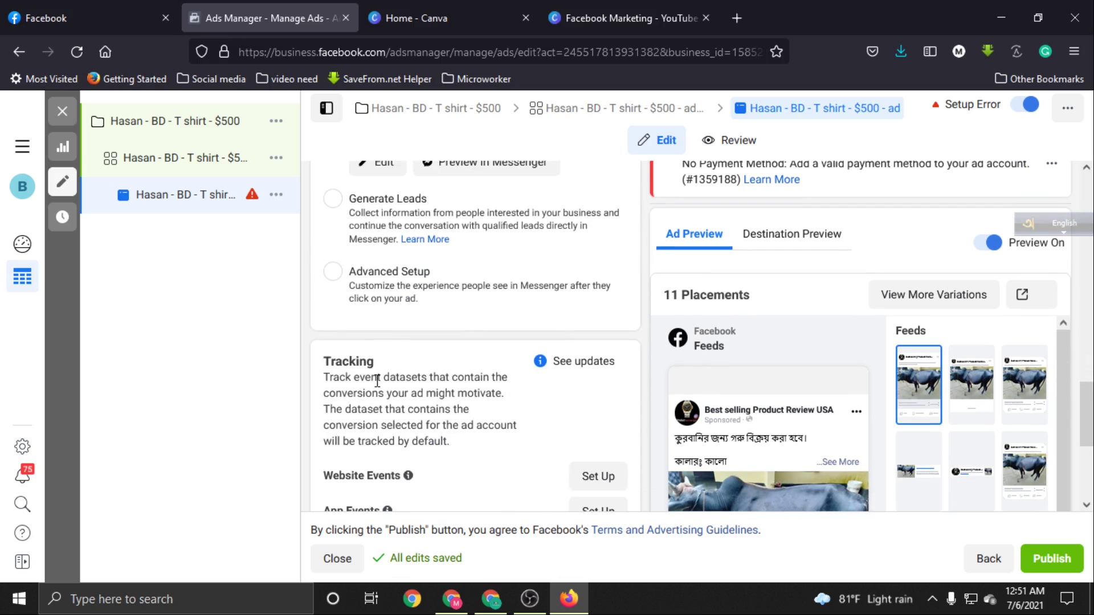
pyautogui.scroll(-1, 378, 370)
pyautogui.moveTo(408, 341)
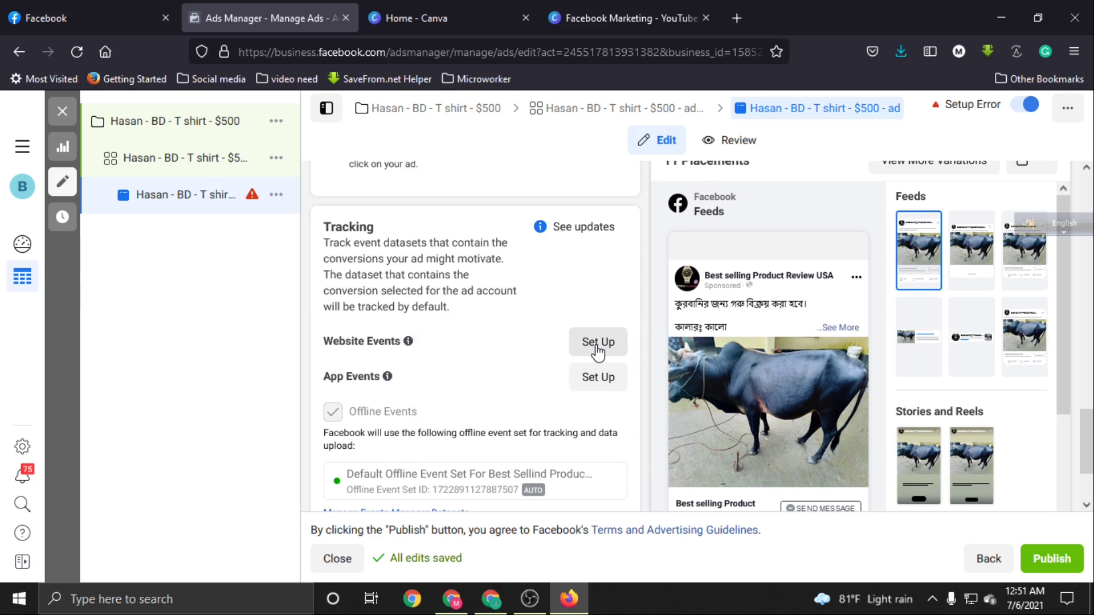
pyautogui.scroll(-2, 579, 341)
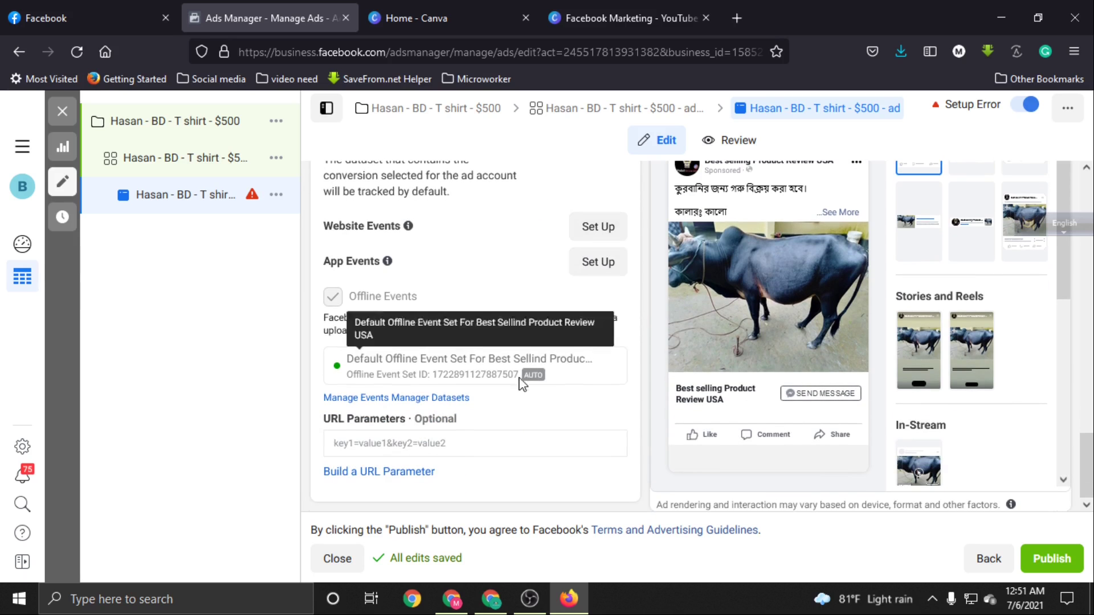
# Review the whole ad setup from its name and Facebook Page through the creative, call to action, message template and URL parameters
pyautogui.scroll(3, 413, 483)
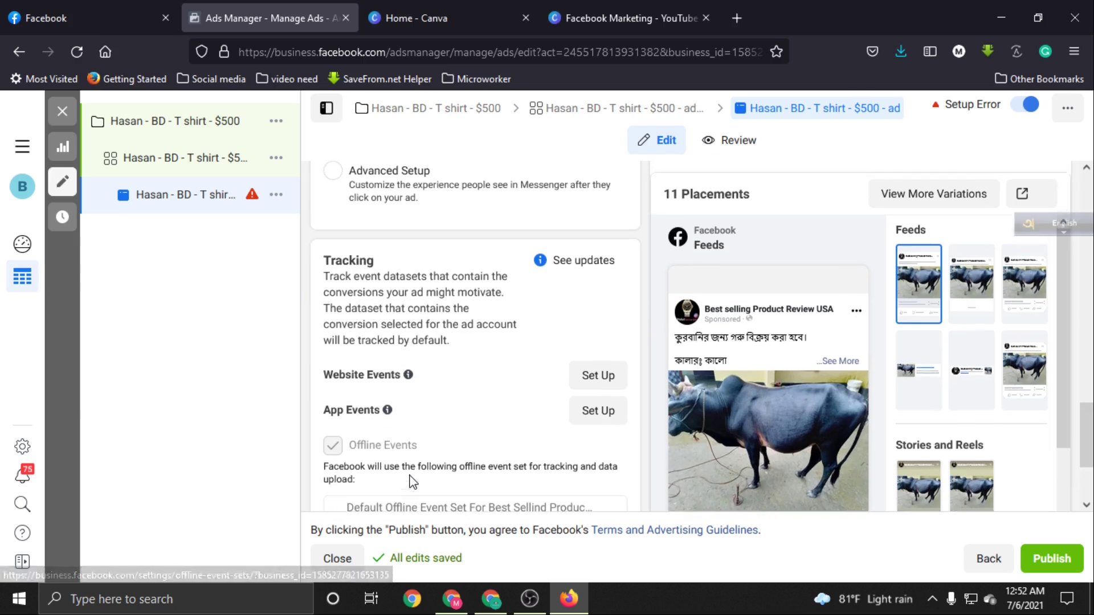
pyautogui.scroll(6, 413, 483)
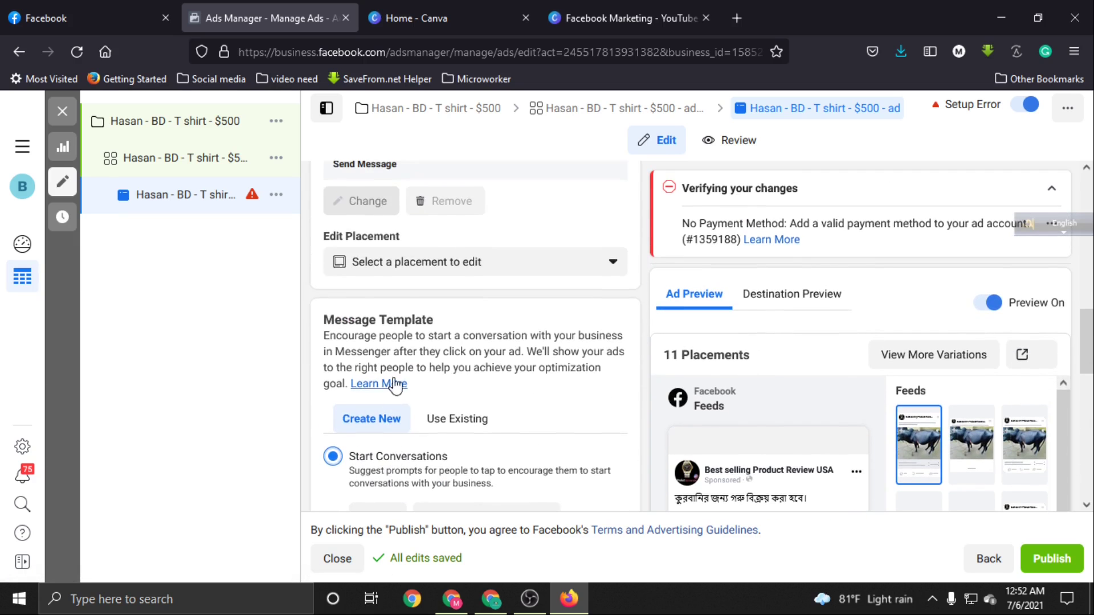
pyautogui.scroll(5, 394, 385)
pyautogui.scroll(10, 397, 382)
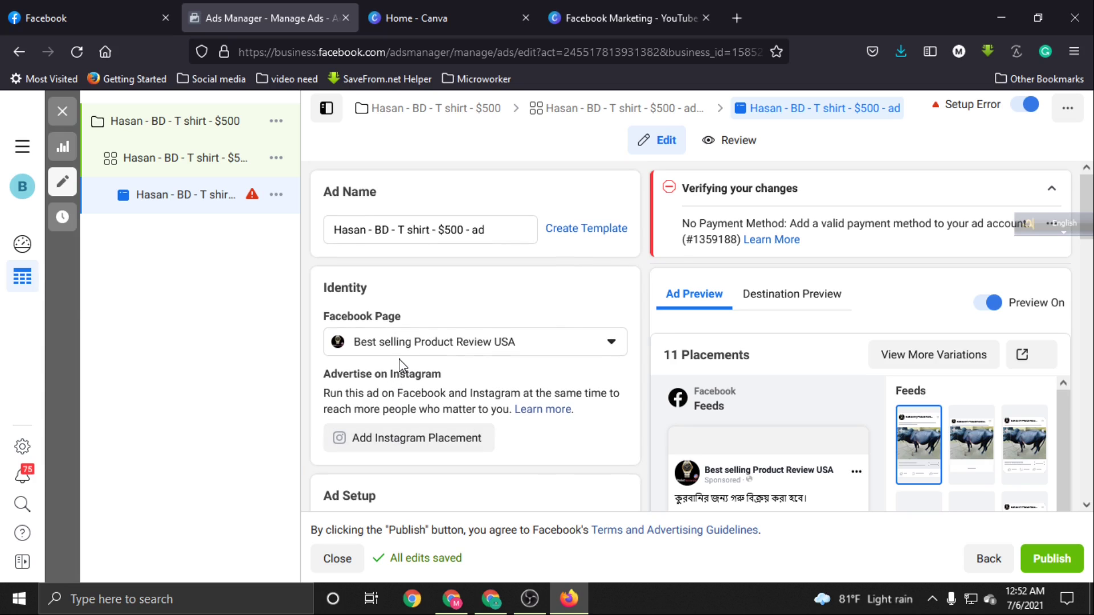
pyautogui.scroll(-6, 401, 364)
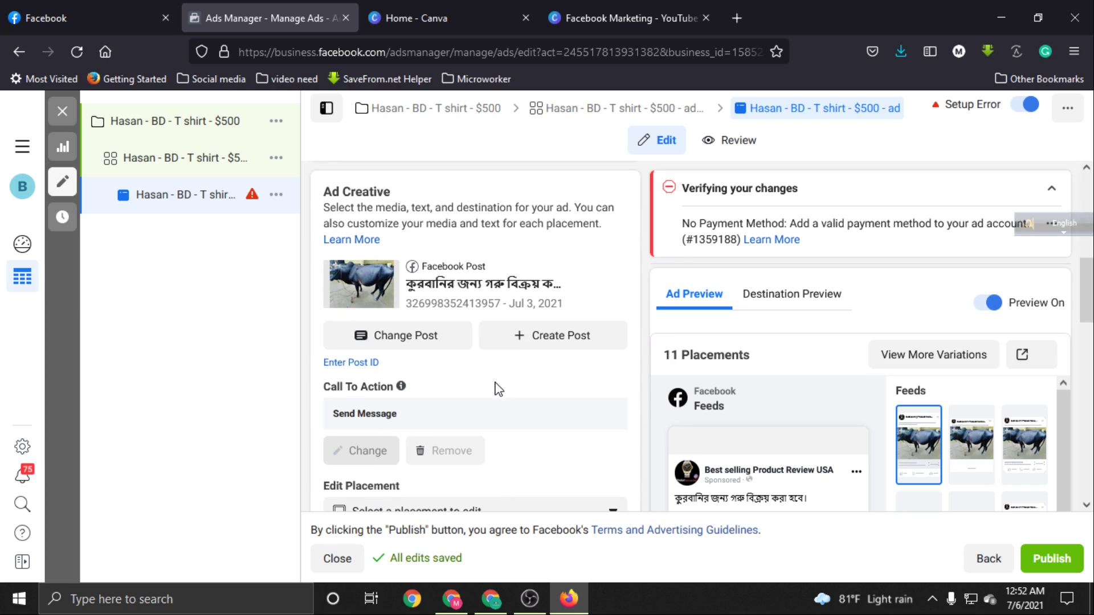
pyautogui.scroll(-3, 498, 382)
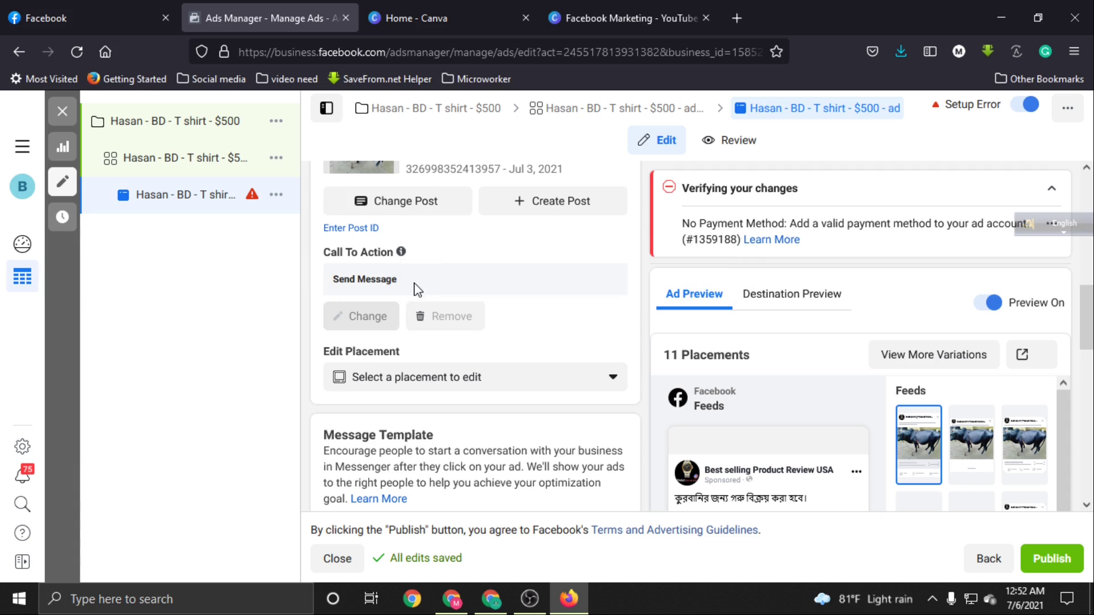
pyautogui.scroll(-7, 424, 355)
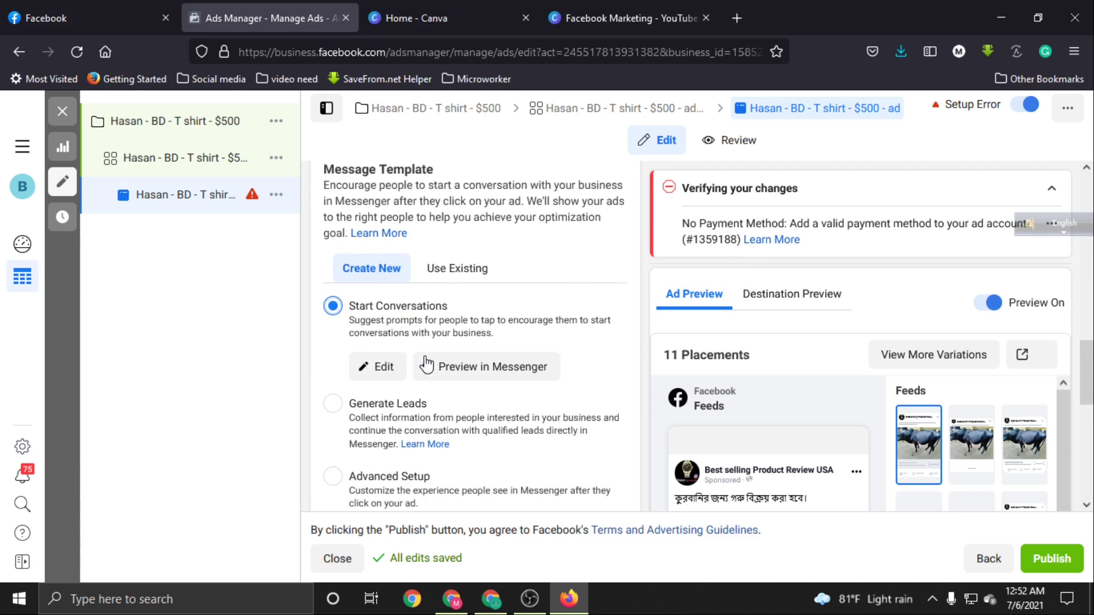
pyautogui.scroll(-5, 458, 343)
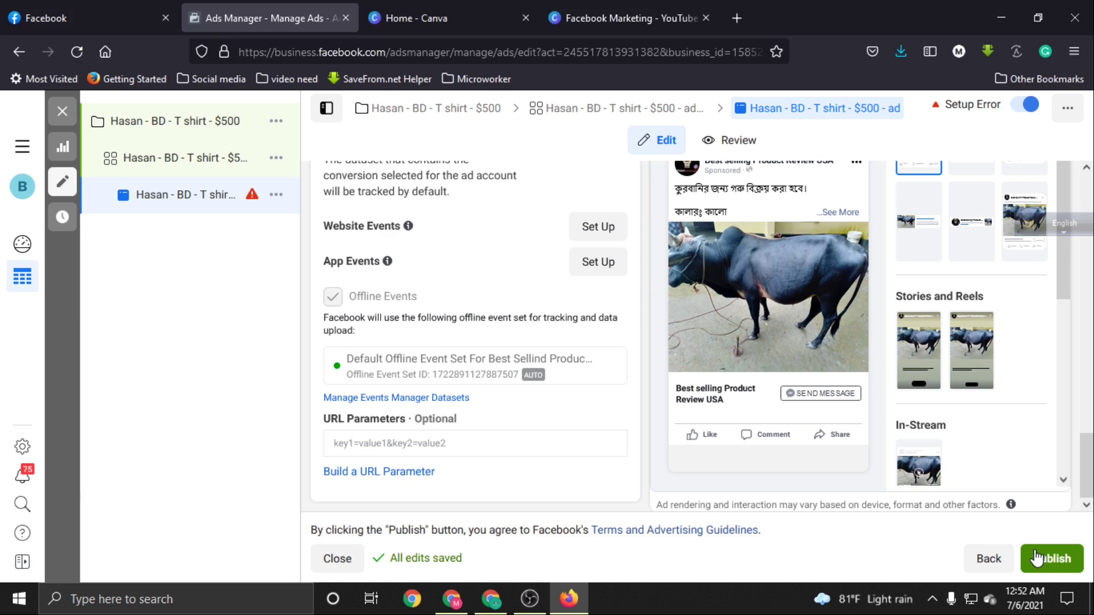
# Try to publish the ad, dismiss the payment information form without adding a payment method, and close the ad editor
pyautogui.click(1033, 555)
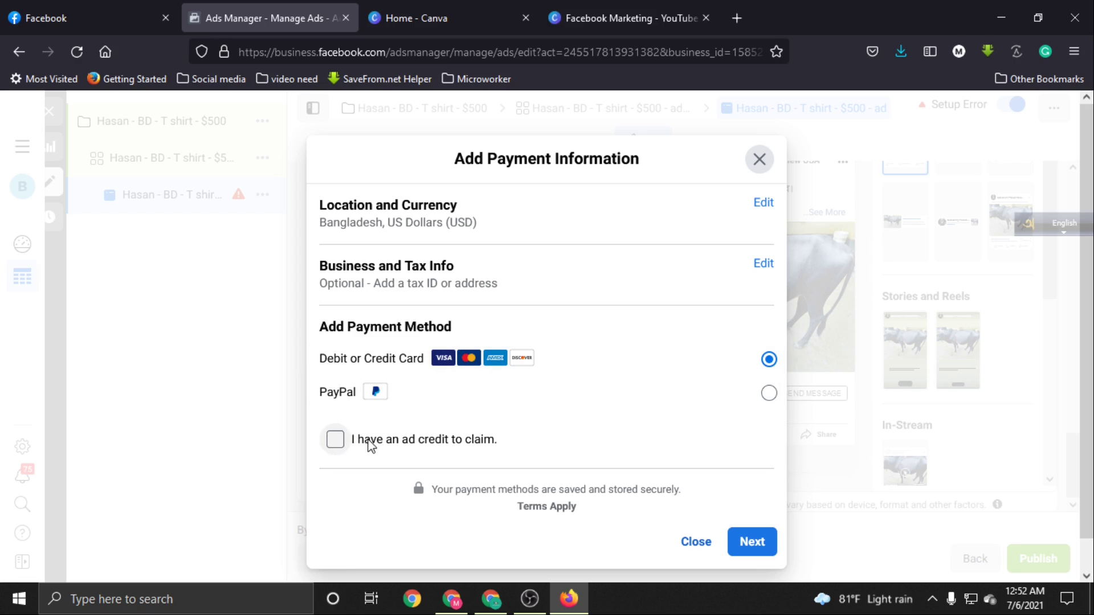
pyautogui.click(338, 444)
pyautogui.click(760, 159)
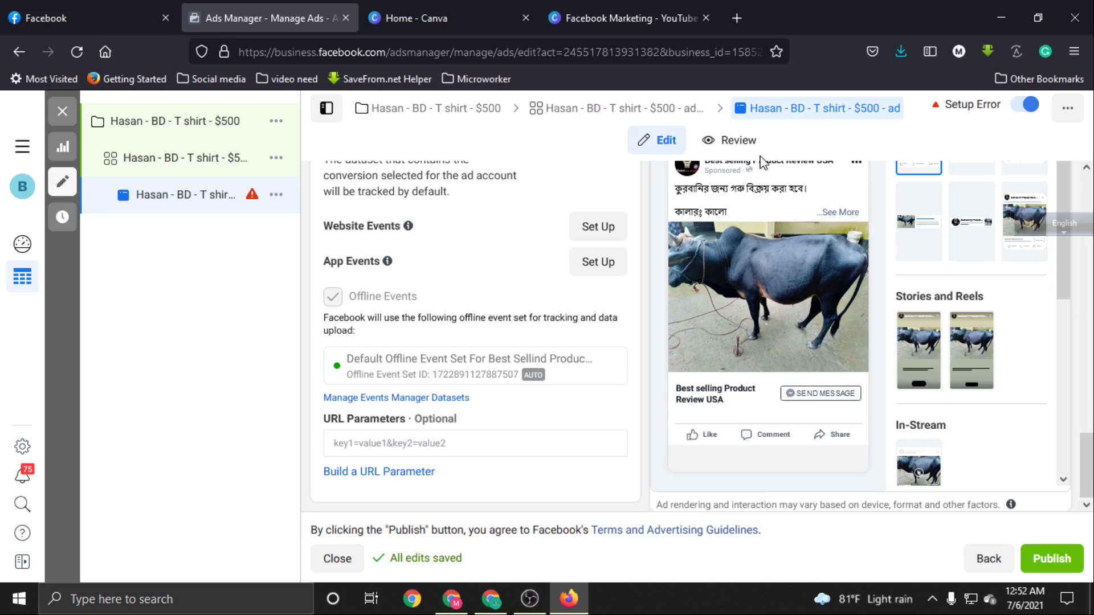
pyautogui.click(62, 111)
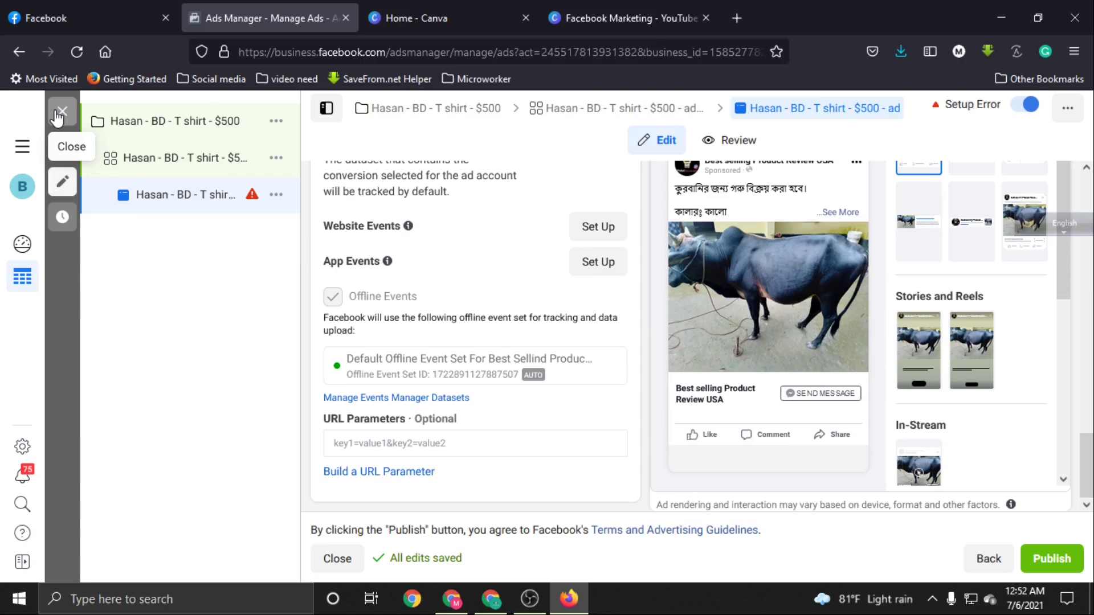
pyautogui.click(119, 227)
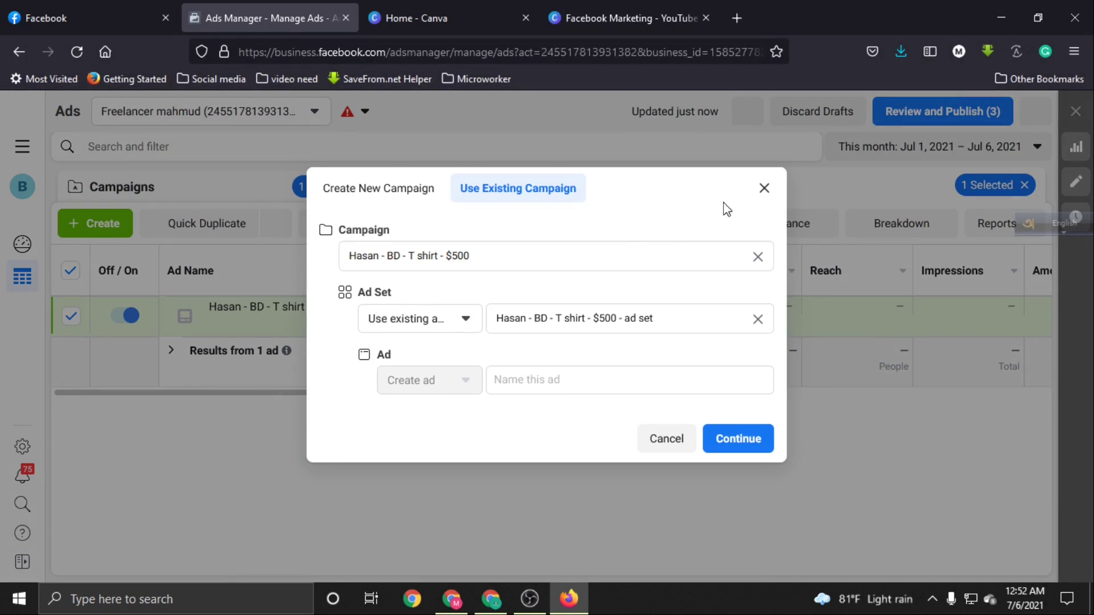
pyautogui.click(763, 189)
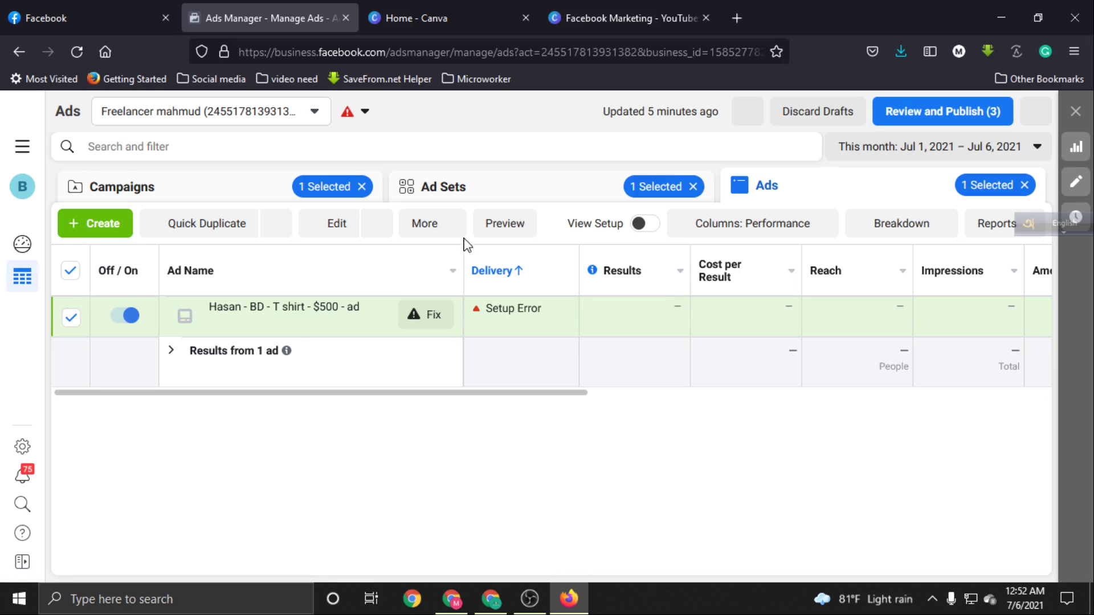
pyautogui.click(350, 223)
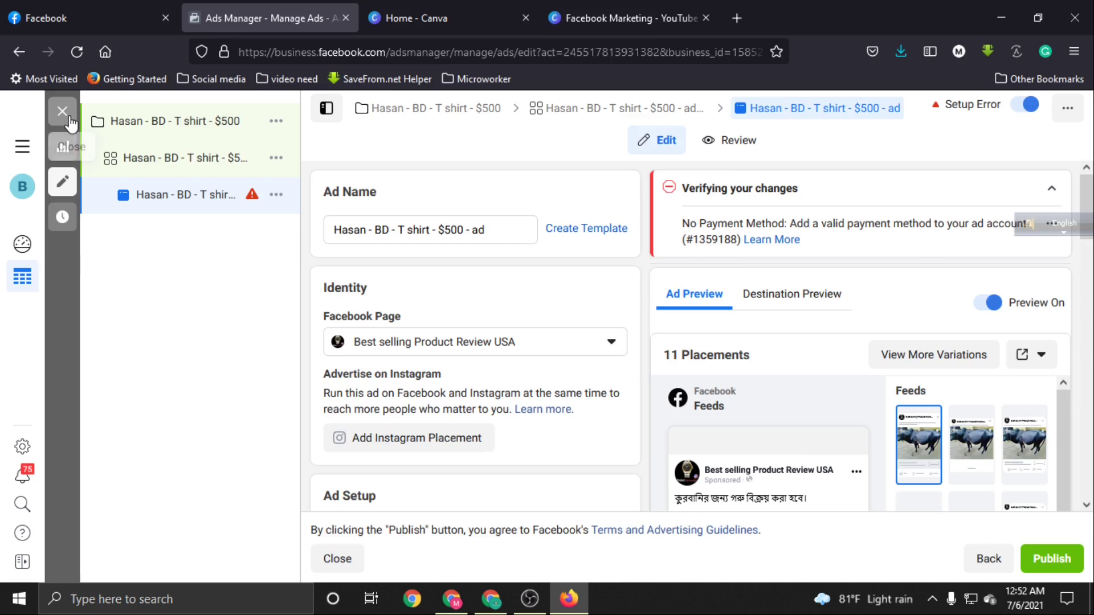
pyautogui.click(64, 113)
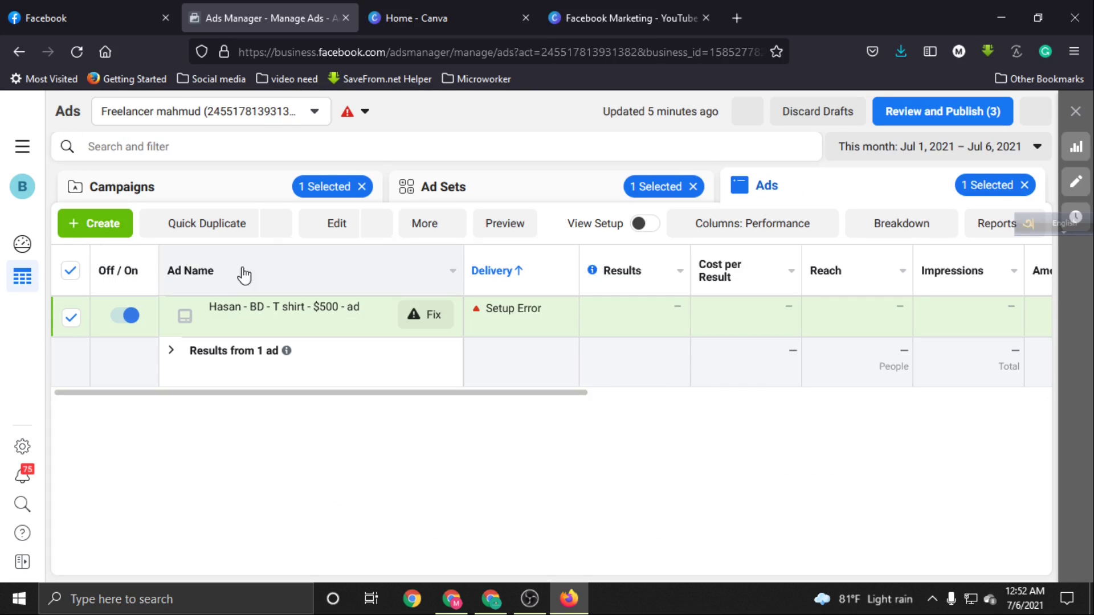
# Delete the selected T shirt ad from the ads list and confirm the deletion
pyautogui.click(416, 227)
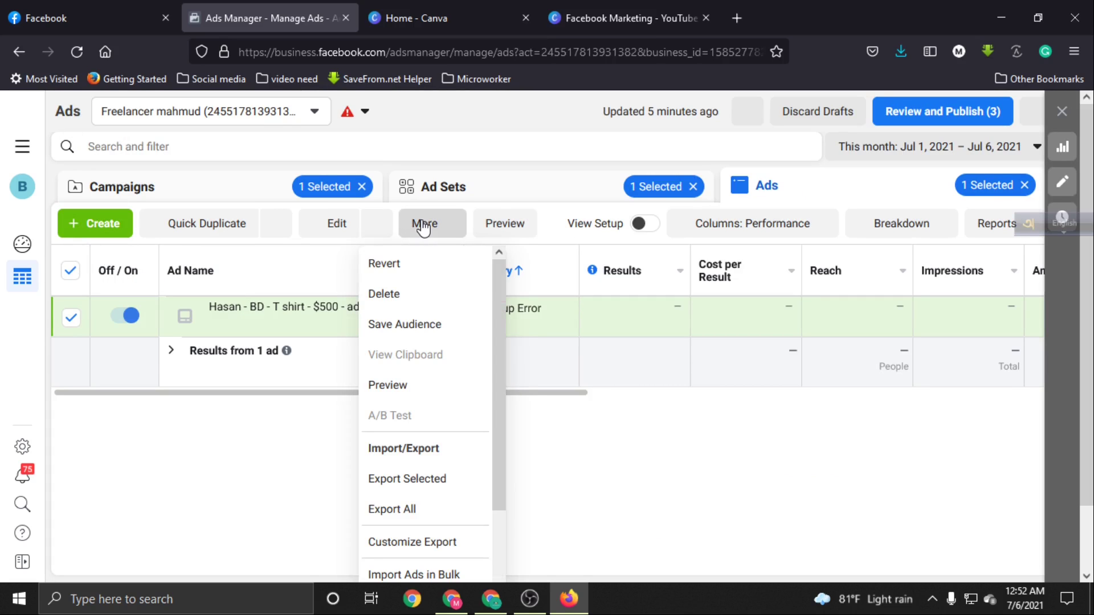
pyautogui.click(403, 292)
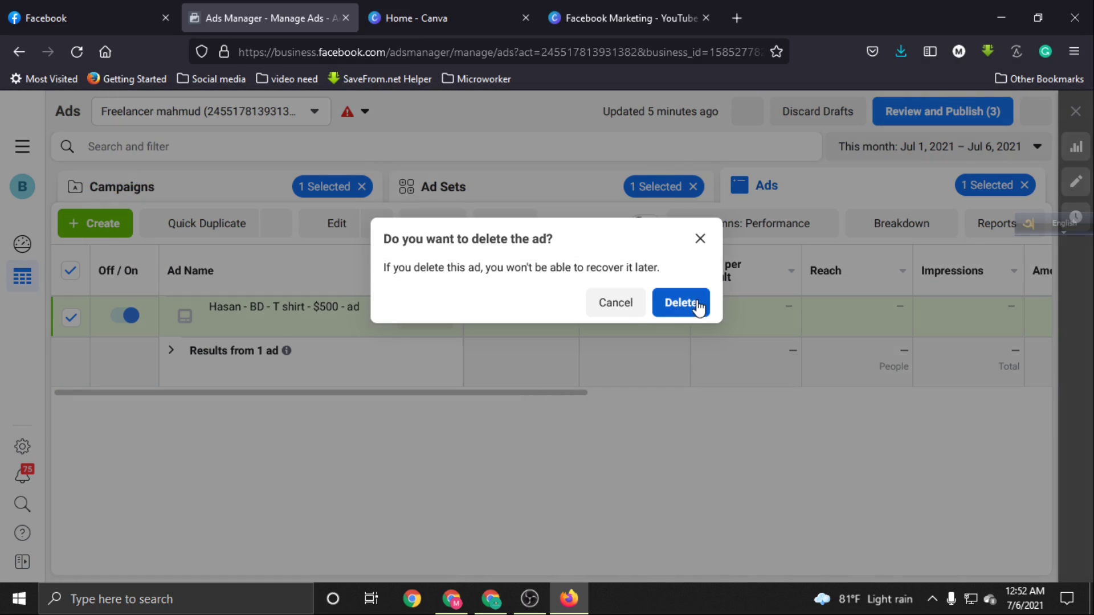
pyautogui.click(694, 303)
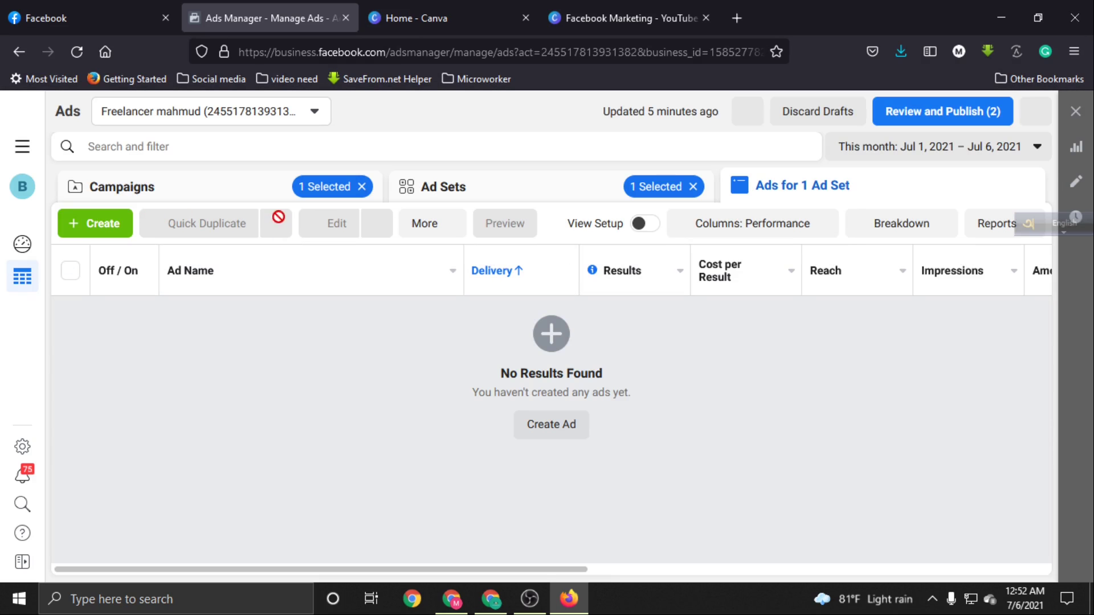
# Start creating a new campaign instead of using the existing one
pyautogui.click(113, 228)
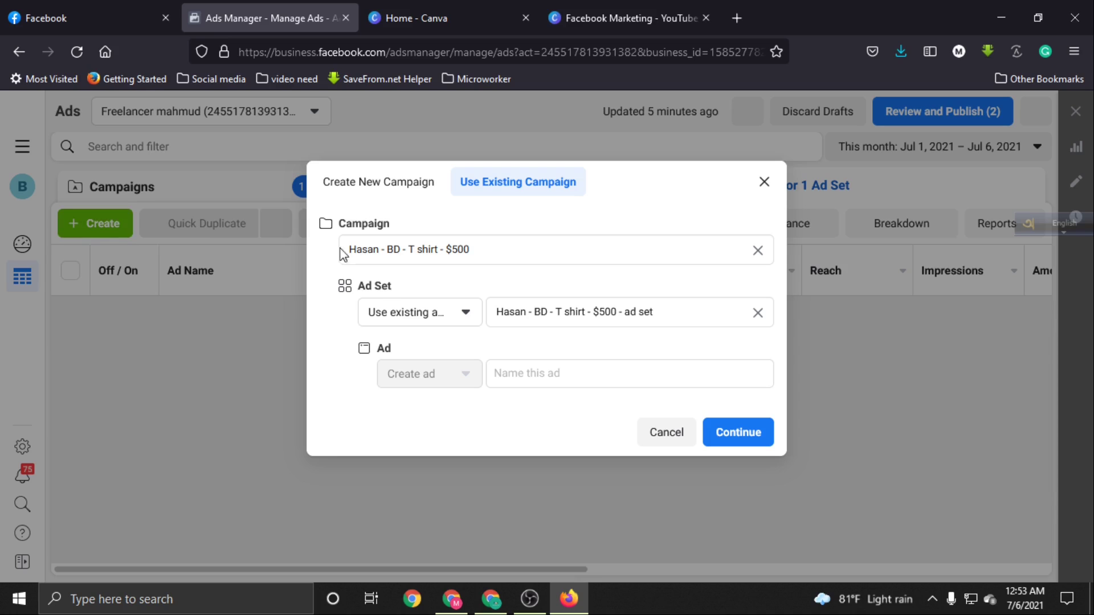
pyautogui.click(420, 186)
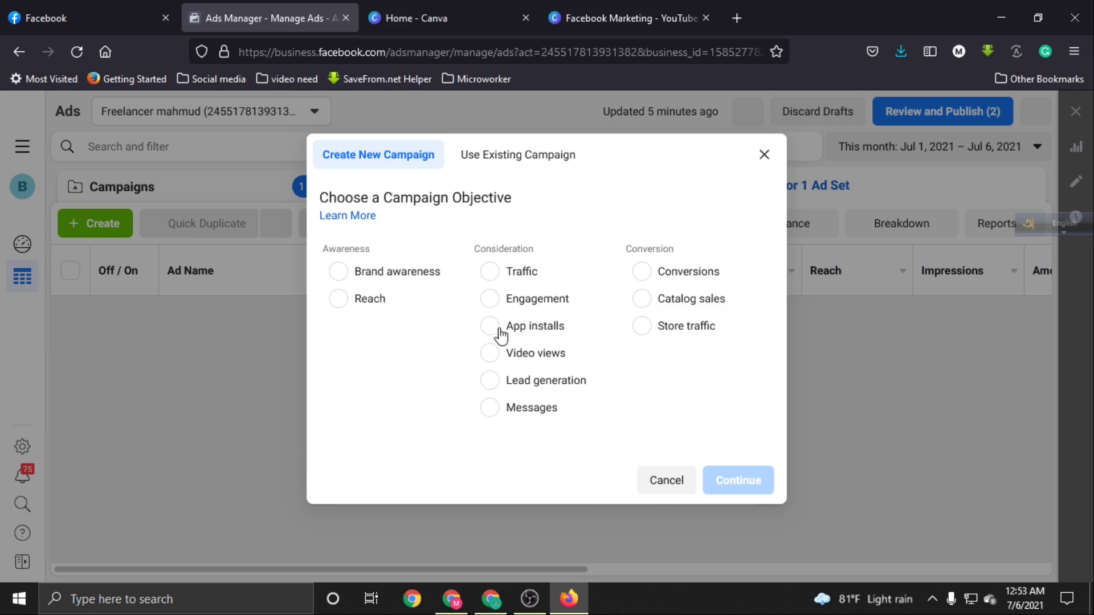